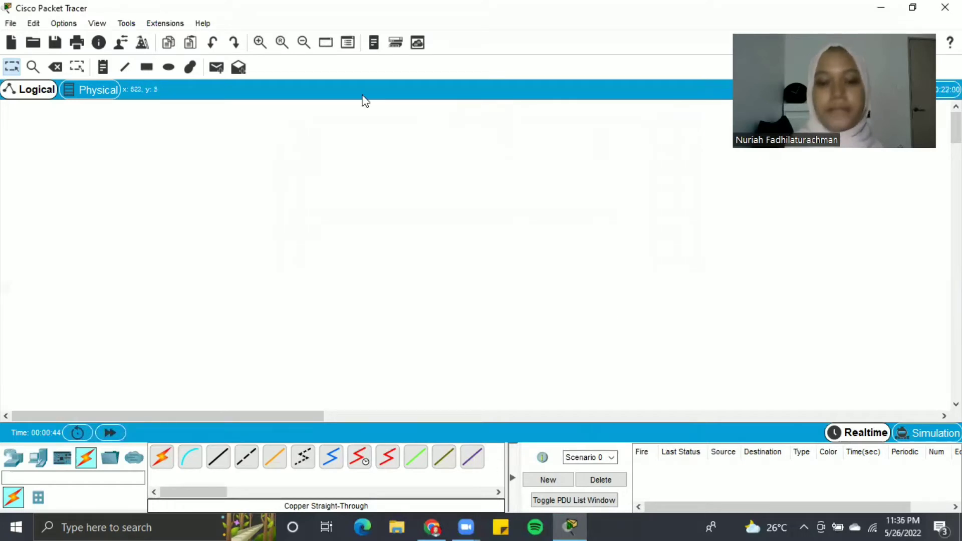
- Review the required topology in the assignment PDF, then return to Packet Tracer
{"action": "left_click", "coordinate": [432, 527]}
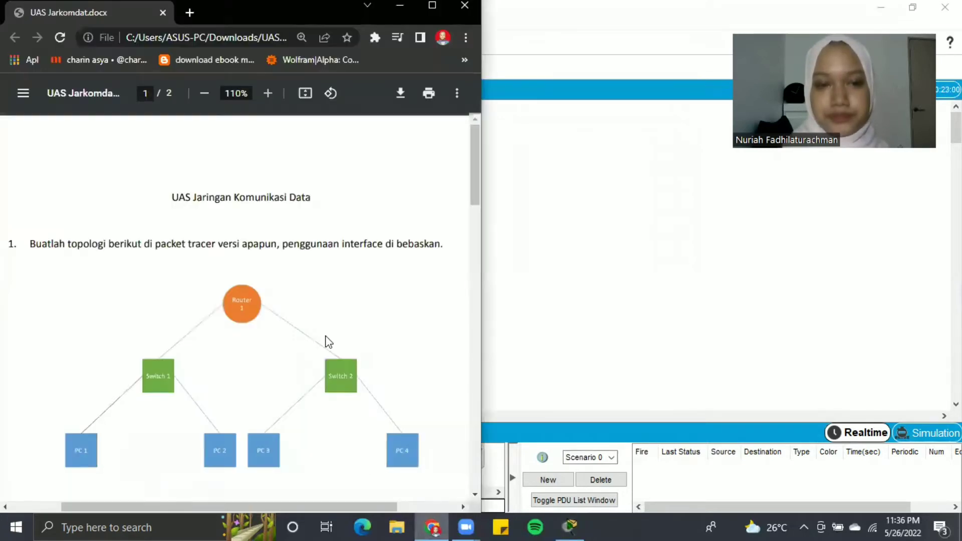
{"action": "scroll", "coordinate": [284, 271], "scroll_direction": "down", "scroll_amount": 1}
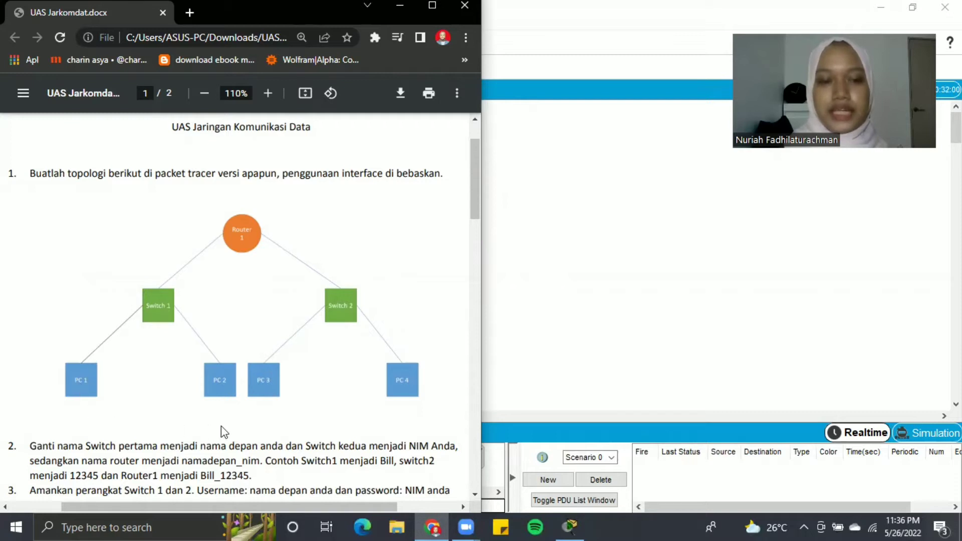
{"action": "left_click", "coordinate": [558, 290]}
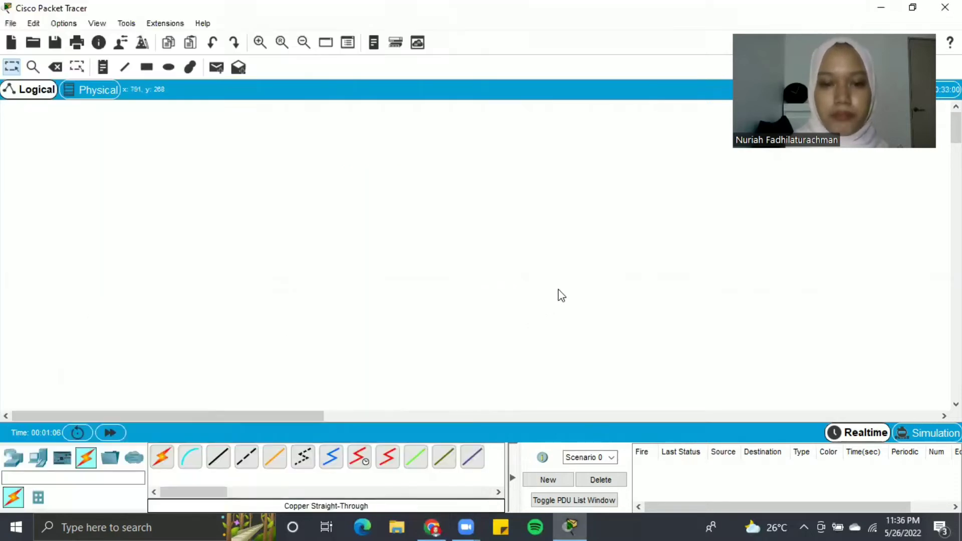
- Place a 4331 router at top centre and two 2960 switches below-left and below-right
{"action": "left_click", "coordinate": [13, 456]}
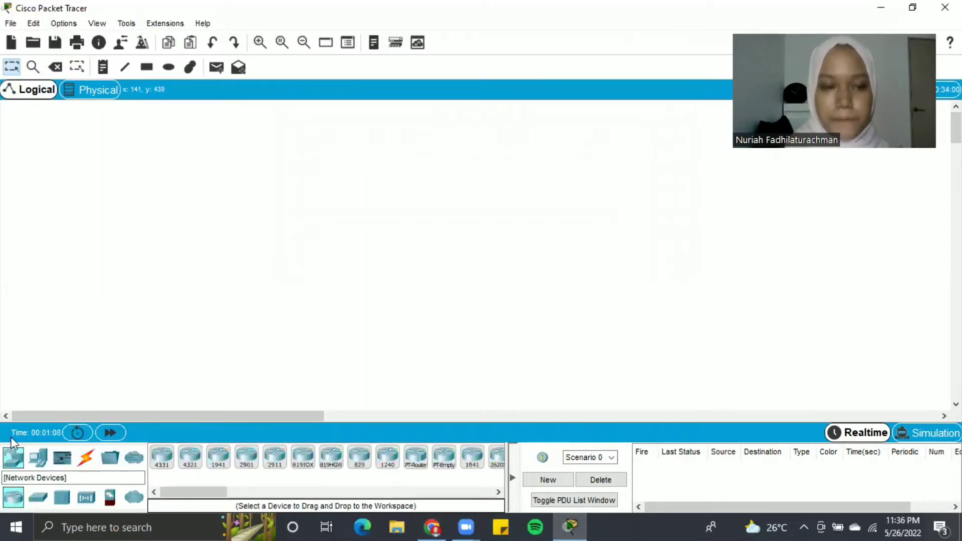
{"action": "left_click", "coordinate": [163, 456]}
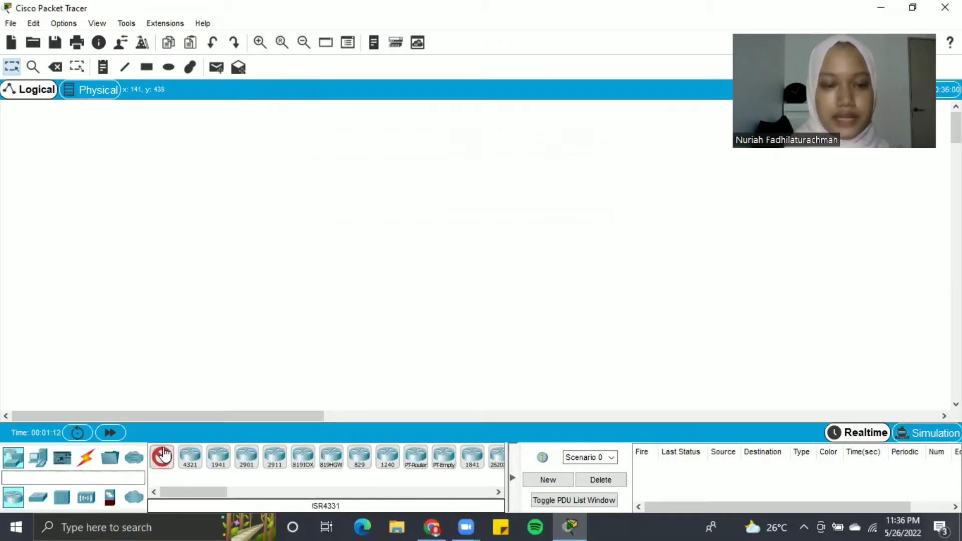
{"action": "left_click", "coordinate": [441, 158]}
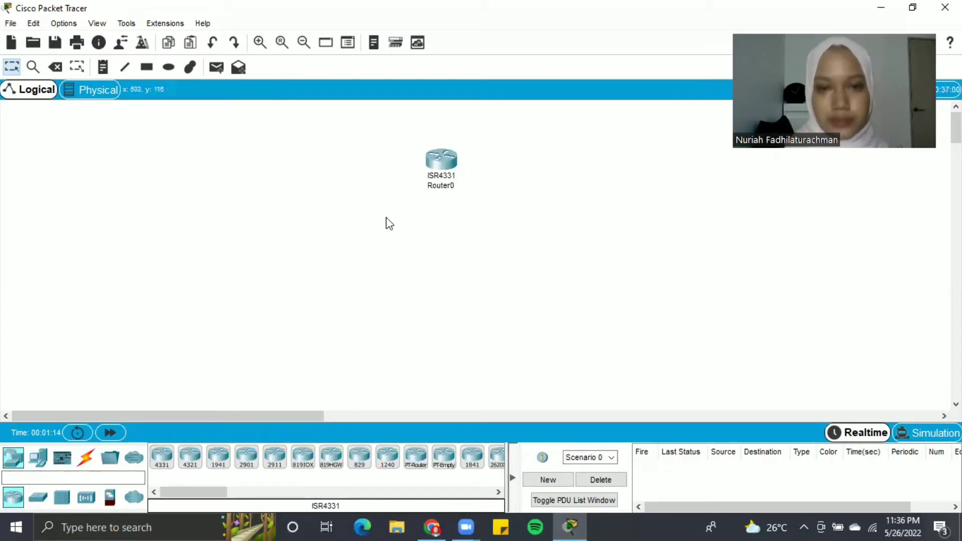
{"action": "left_click", "coordinate": [42, 462]}
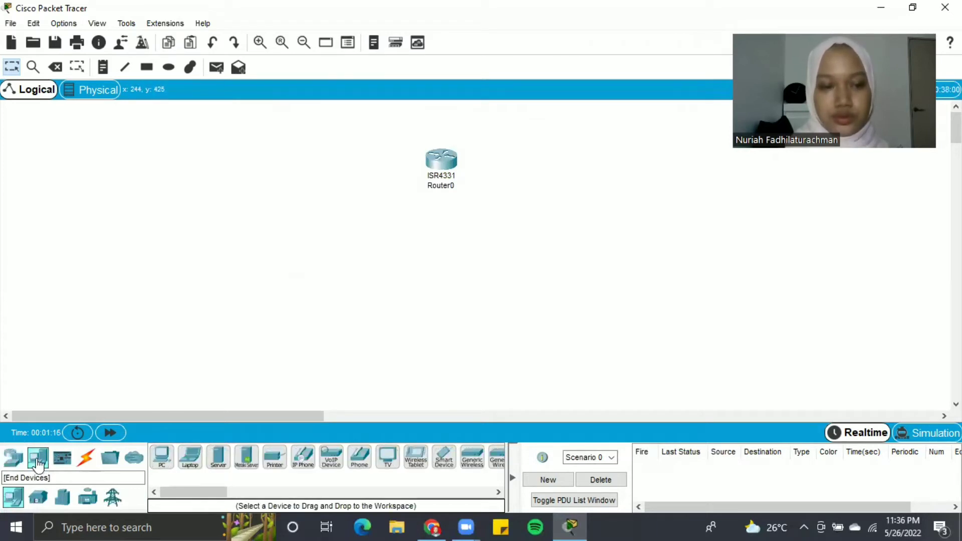
{"action": "left_click", "coordinate": [13, 458]}
{"action": "left_click", "coordinate": [39, 498]}
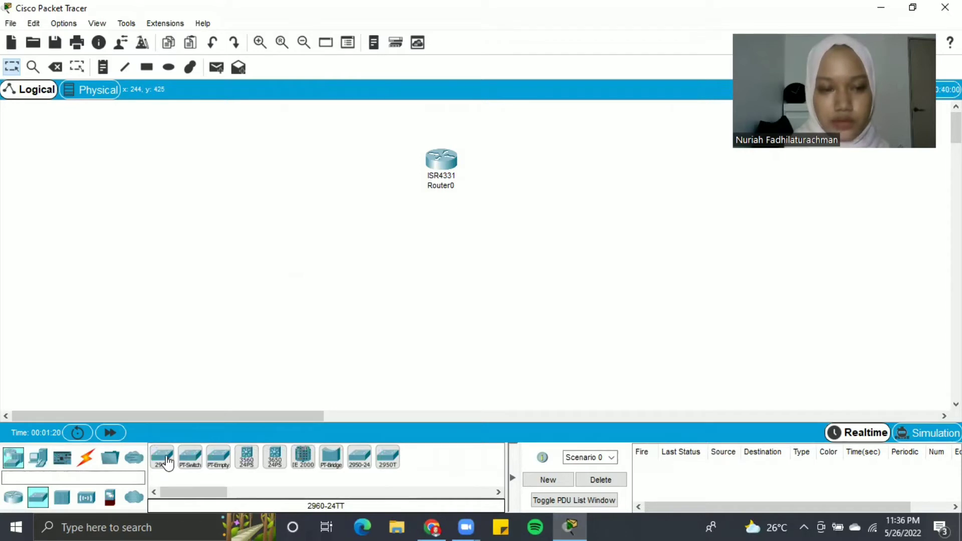
{"action": "left_click", "coordinate": [164, 457]}
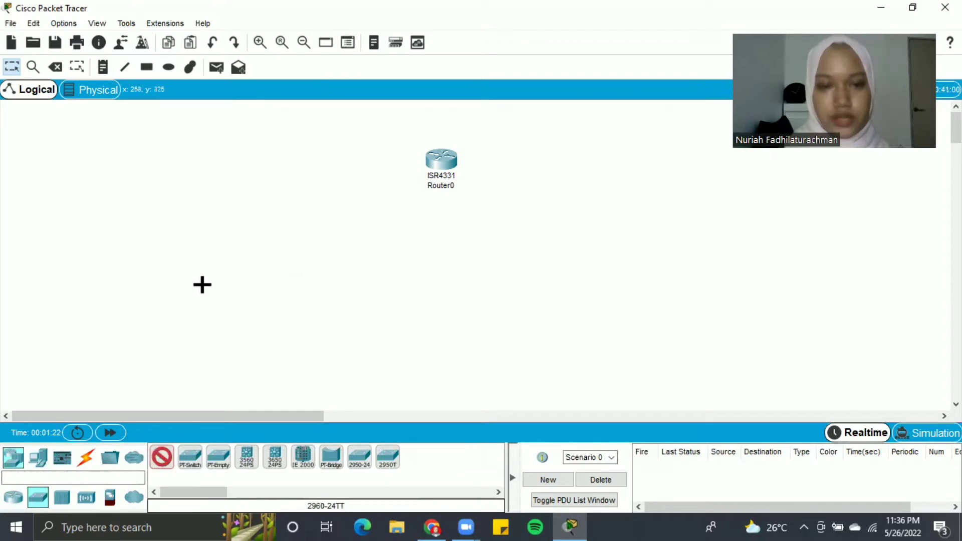
{"action": "left_click", "coordinate": [210, 240]}
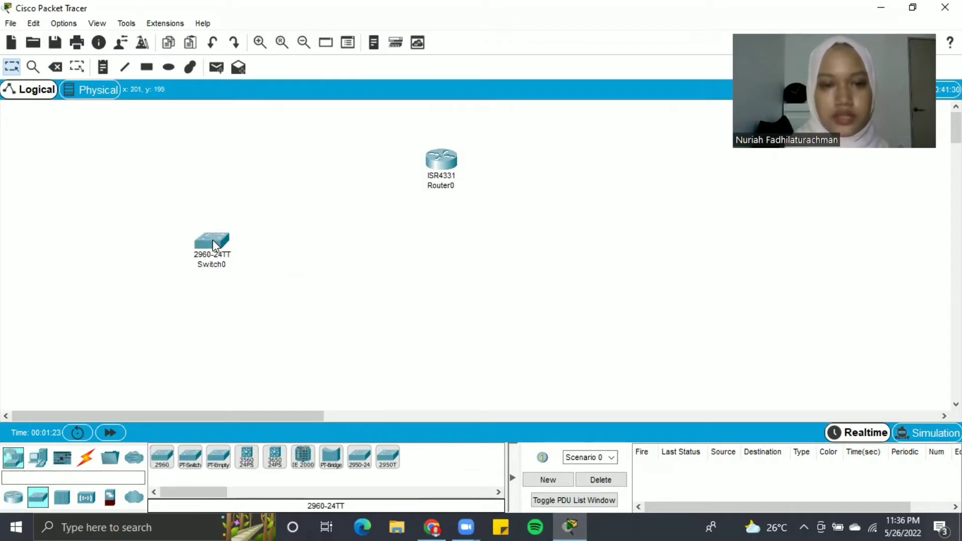
{"action": "left_click", "coordinate": [162, 457]}
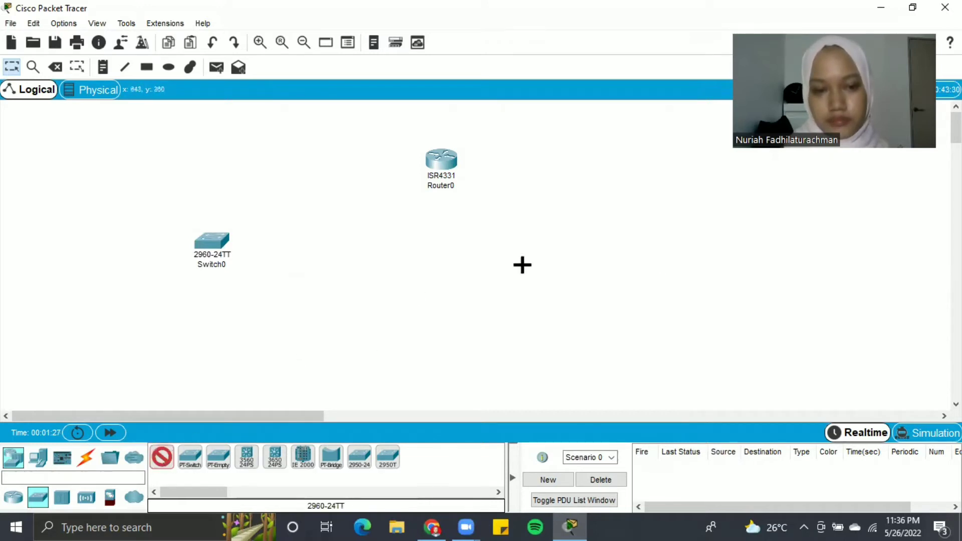
{"action": "left_click", "coordinate": [650, 252]}
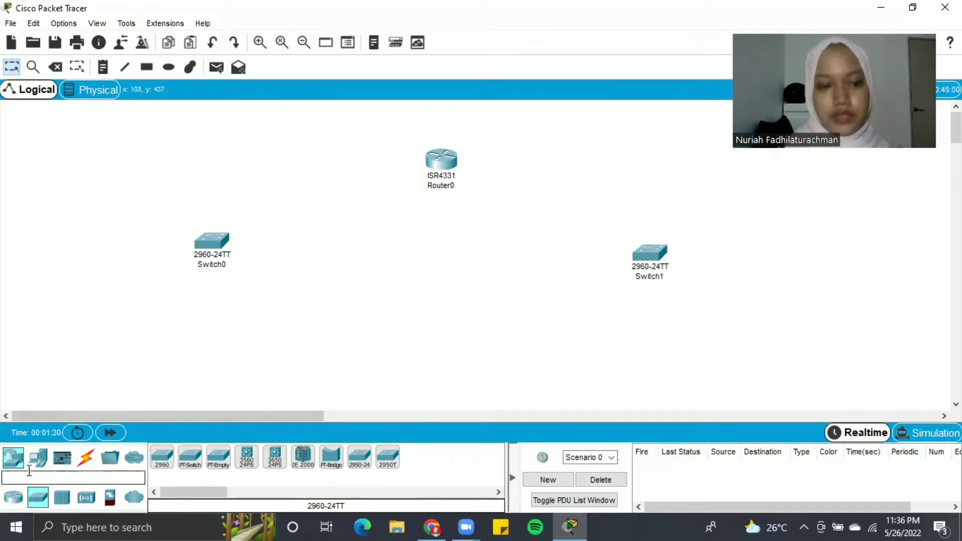
- Place four PC-PTs (PC0–PC3) in a row beneath the two switches
{"action": "left_click", "coordinate": [38, 457]}
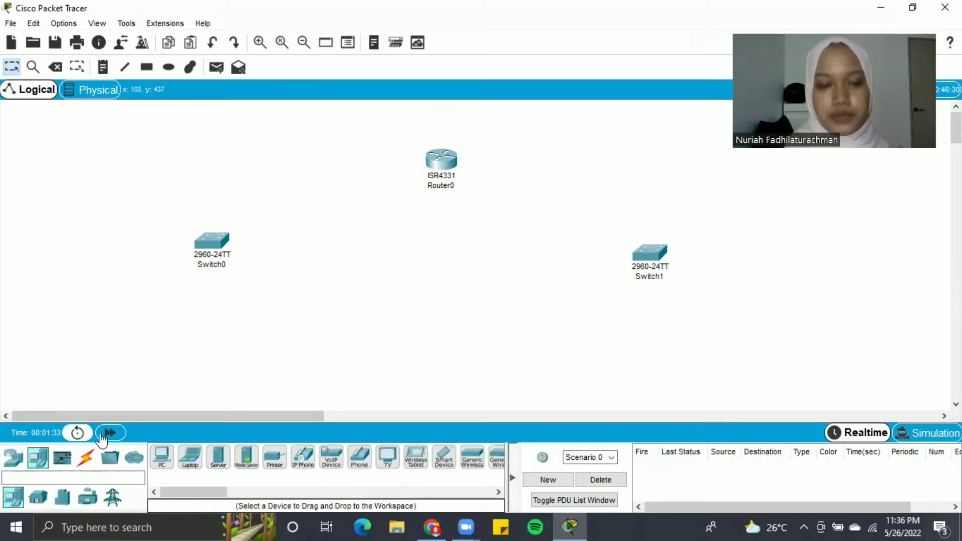
{"action": "left_click", "coordinate": [162, 457]}
{"action": "left_click", "coordinate": [99, 348]}
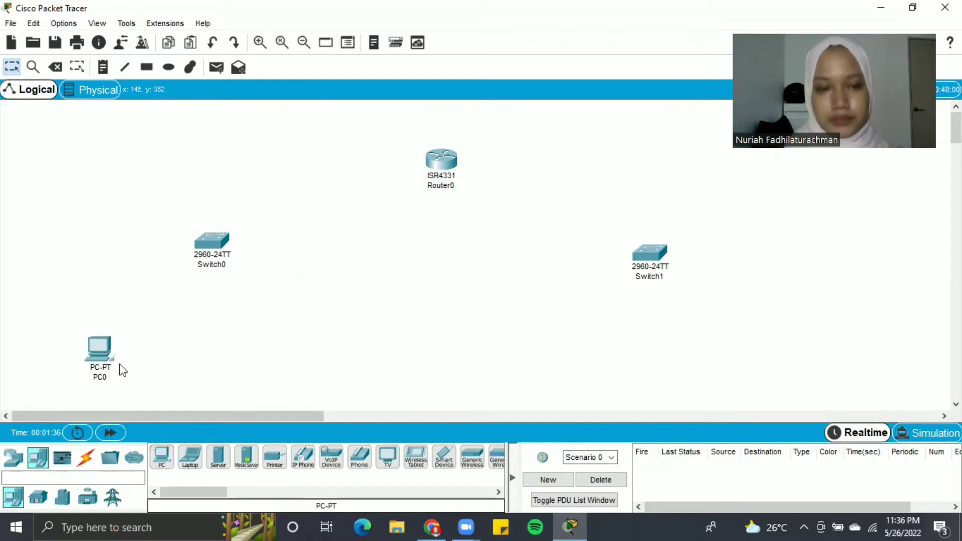
{"action": "left_click", "coordinate": [159, 465]}
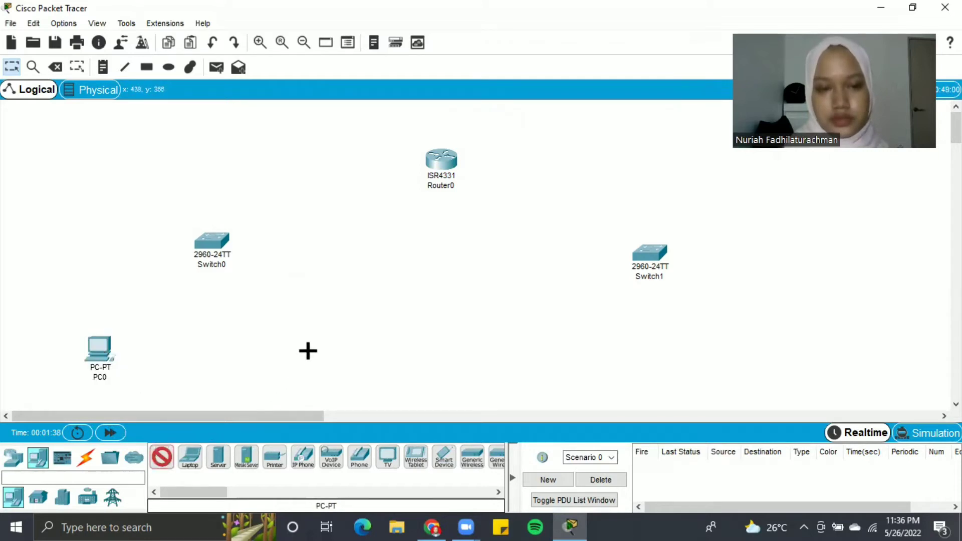
{"action": "left_click", "coordinate": [309, 350]}
{"action": "left_click", "coordinate": [162, 457]}
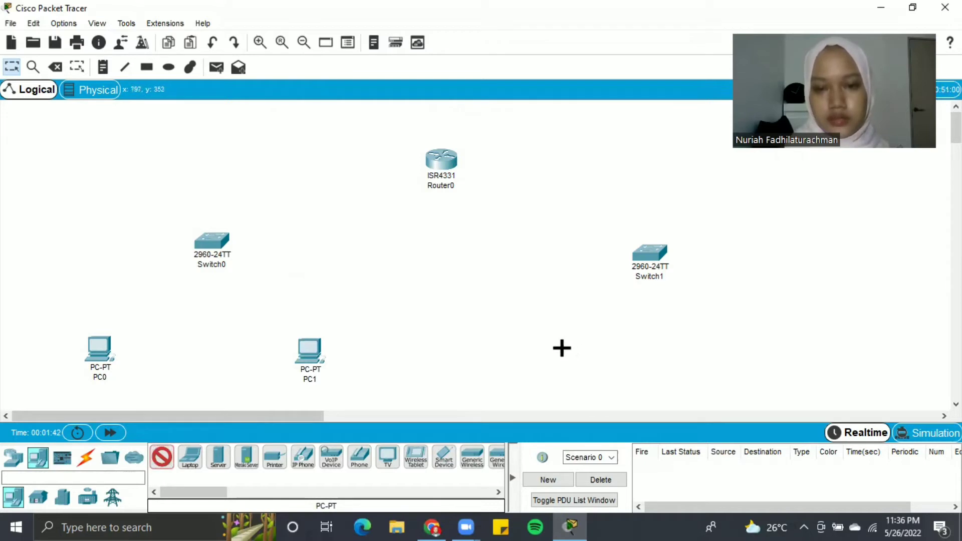
{"action": "left_click", "coordinate": [555, 351]}
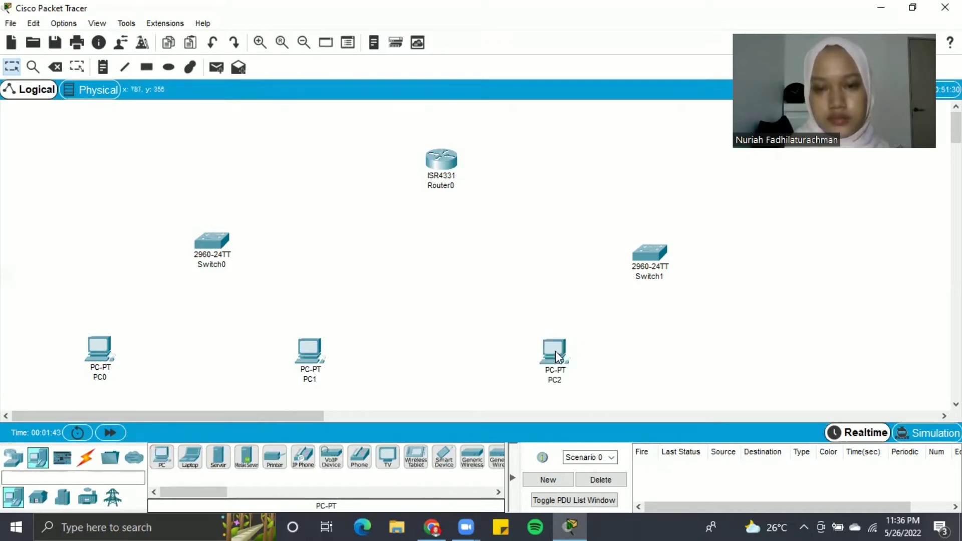
{"action": "left_click", "coordinate": [173, 459]}
{"action": "left_click", "coordinate": [748, 358]}
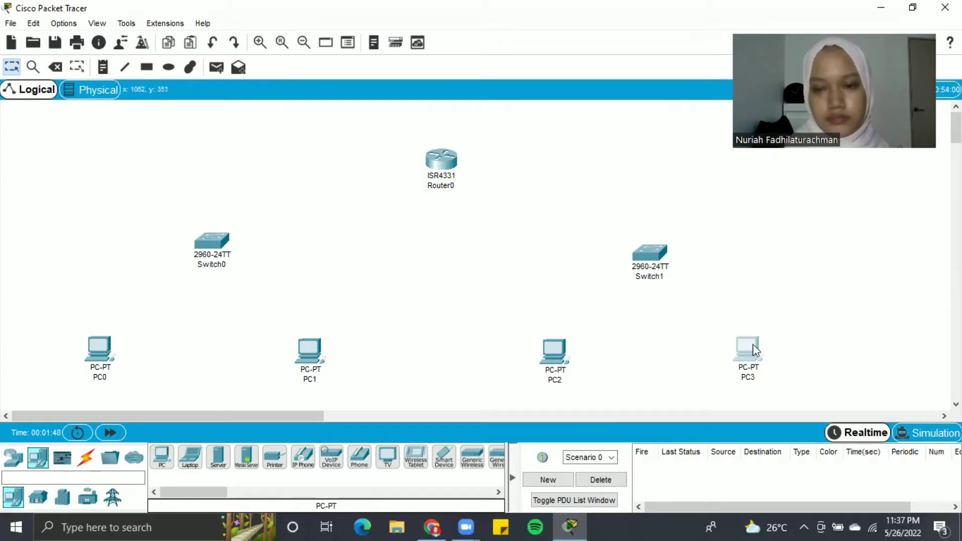
{"action": "left_click", "coordinate": [86, 458]}
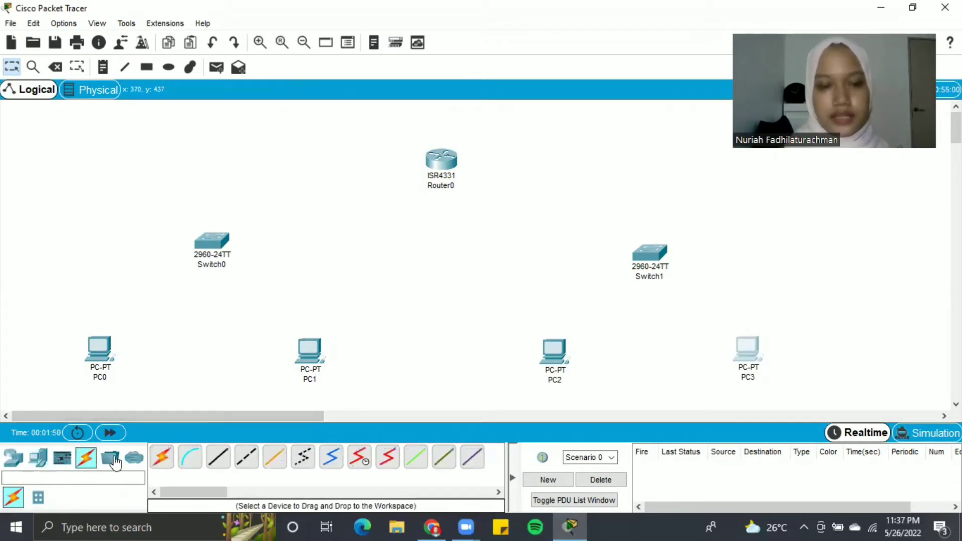
- Cable PC0 and PC1 FastEthernet0 to Switch0 ports with copper straight-through cables
{"action": "left_click", "coordinate": [219, 458]}
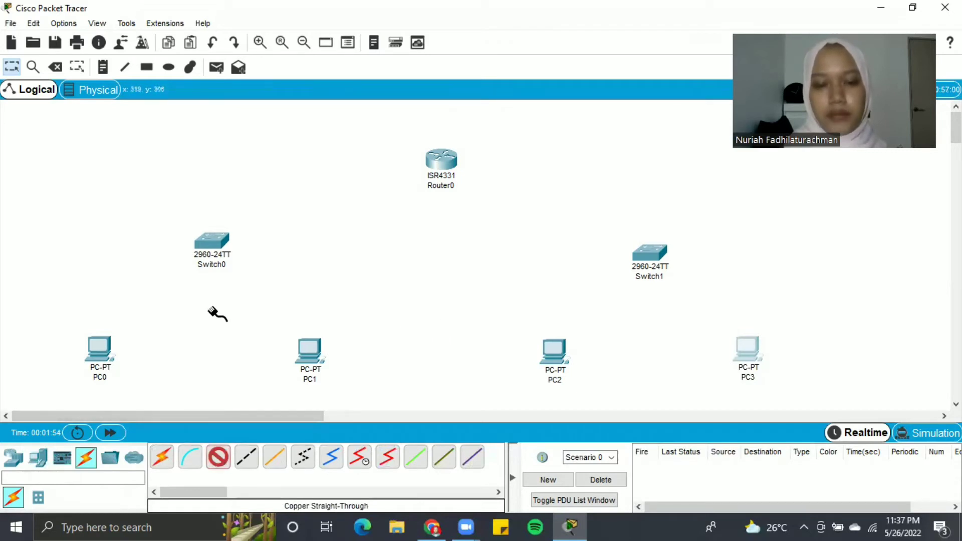
{"action": "left_click", "coordinate": [97, 349]}
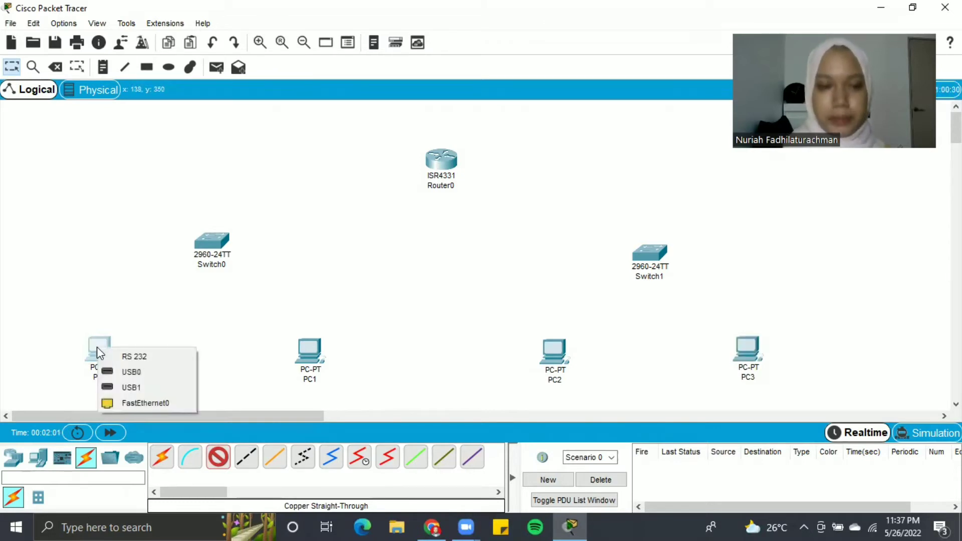
{"action": "left_click", "coordinate": [135, 404]}
{"action": "left_click", "coordinate": [211, 245]}
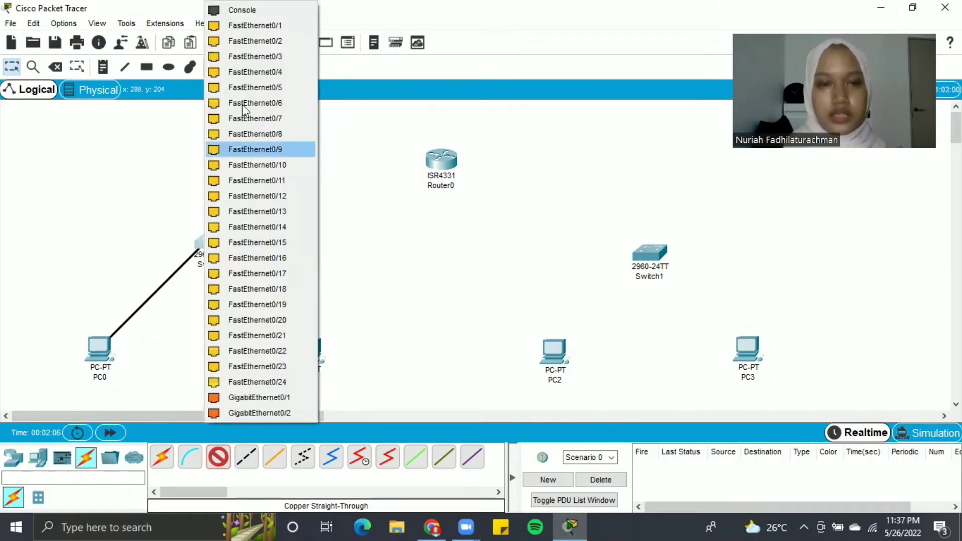
{"action": "left_click", "coordinate": [265, 26]}
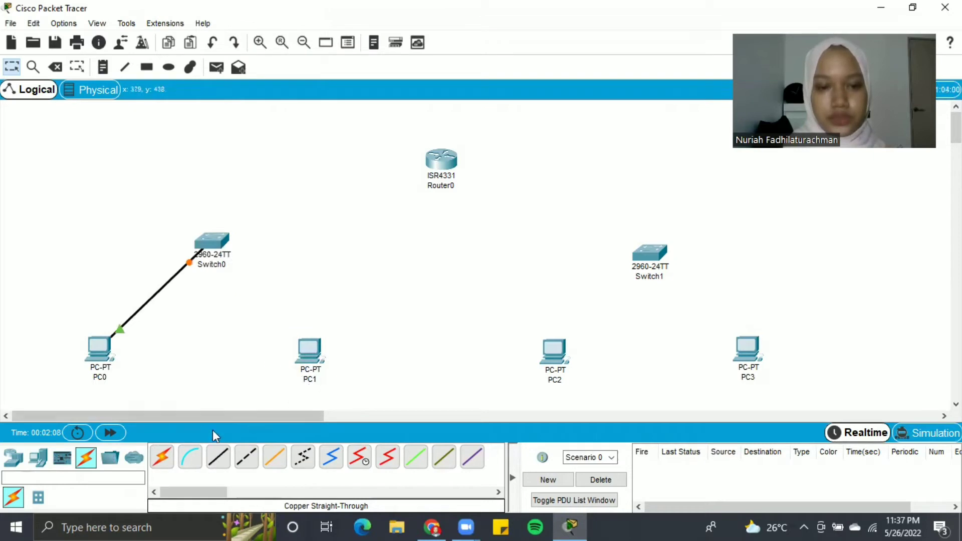
{"action": "left_click", "coordinate": [218, 457]}
{"action": "left_click", "coordinate": [311, 345]}
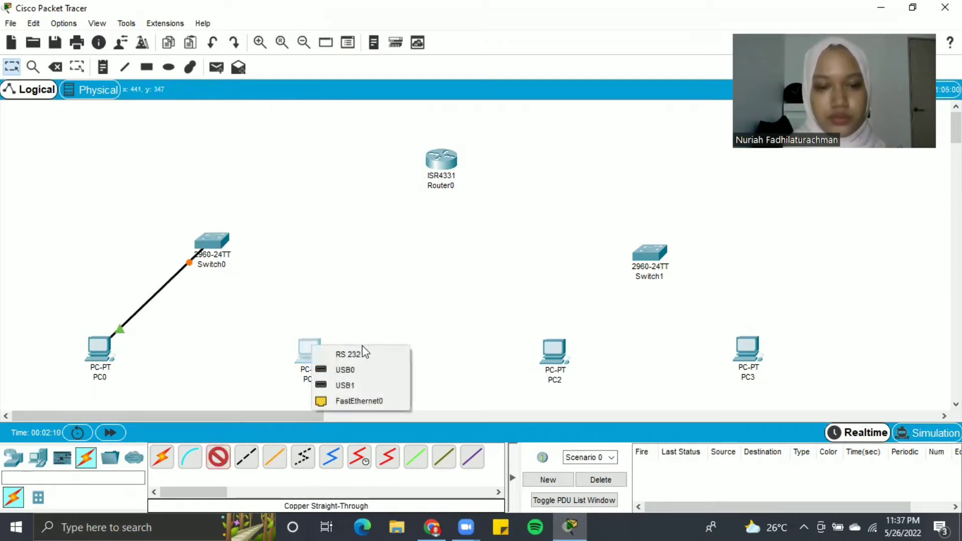
{"action": "left_click", "coordinate": [373, 401]}
{"action": "left_click", "coordinate": [220, 248]}
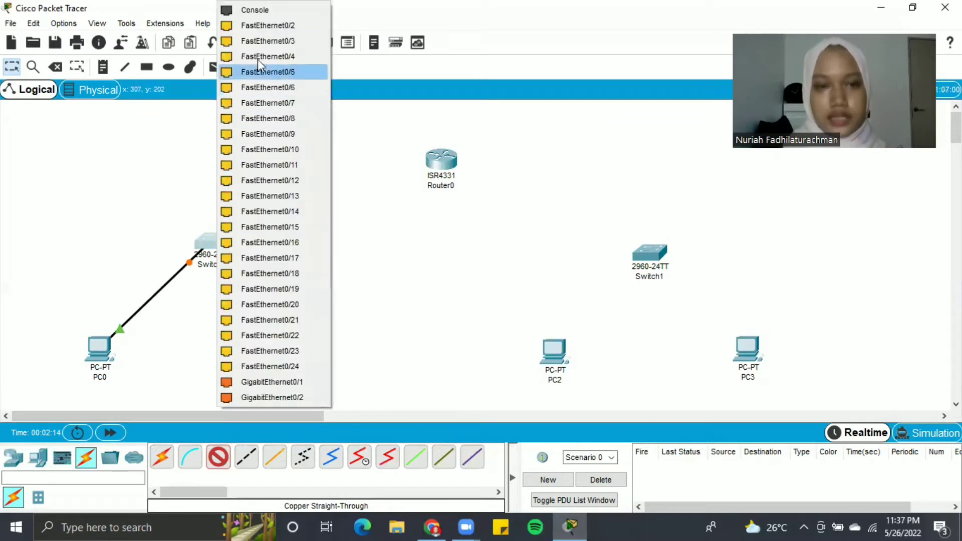
{"action": "left_click", "coordinate": [263, 26]}
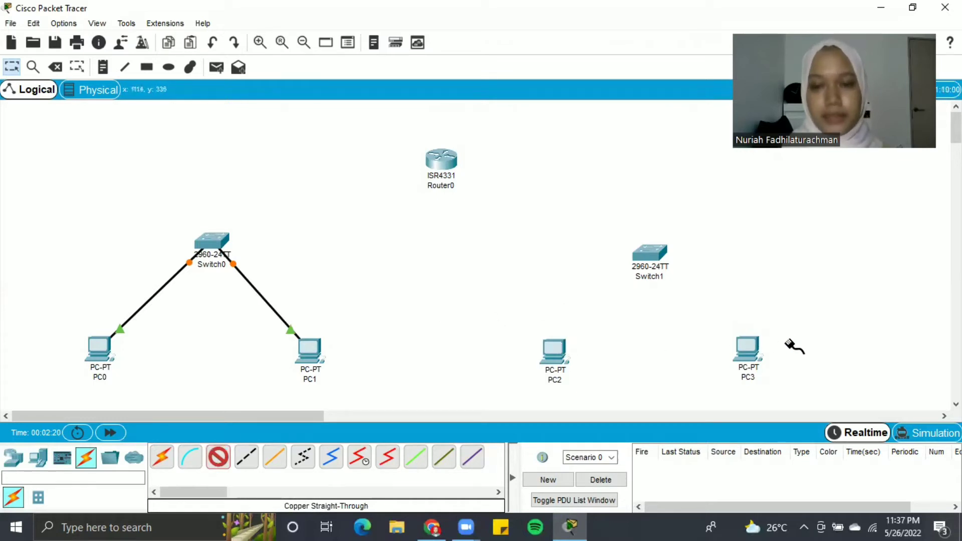
- Cable PC2 to Switch1 FastEthernet0/1 and PC3 to Switch1 FastEthernet0/2
{"action": "left_click", "coordinate": [558, 350]}
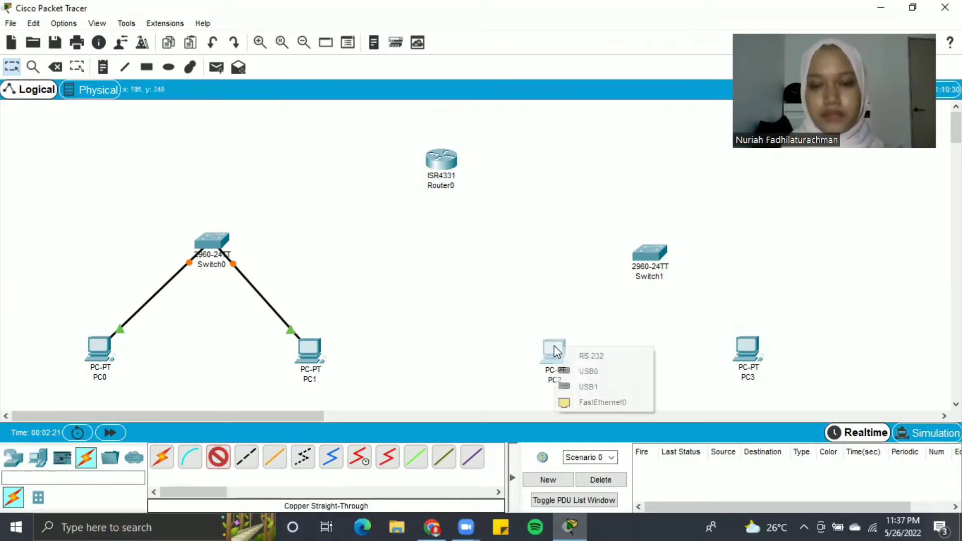
{"action": "left_click", "coordinate": [627, 402]}
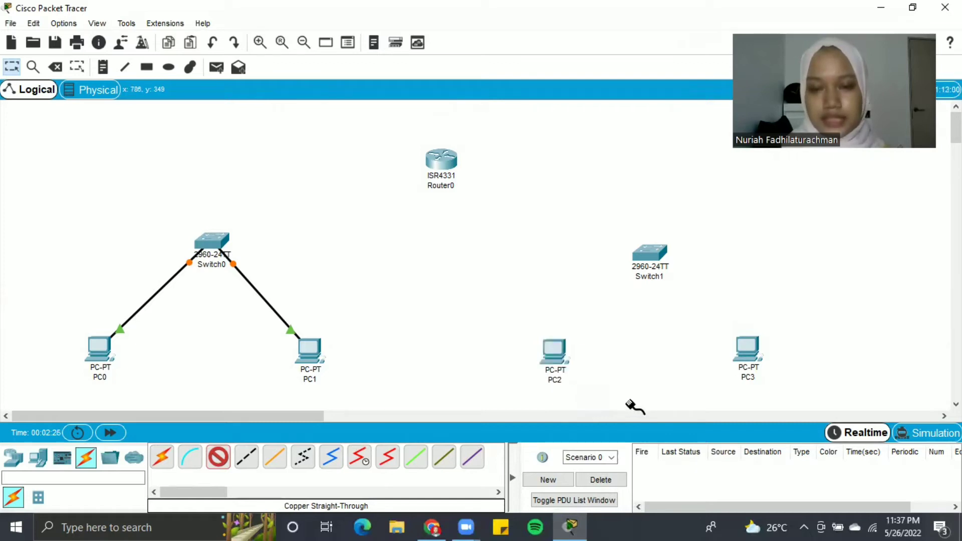
{"action": "left_click", "coordinate": [650, 255]}
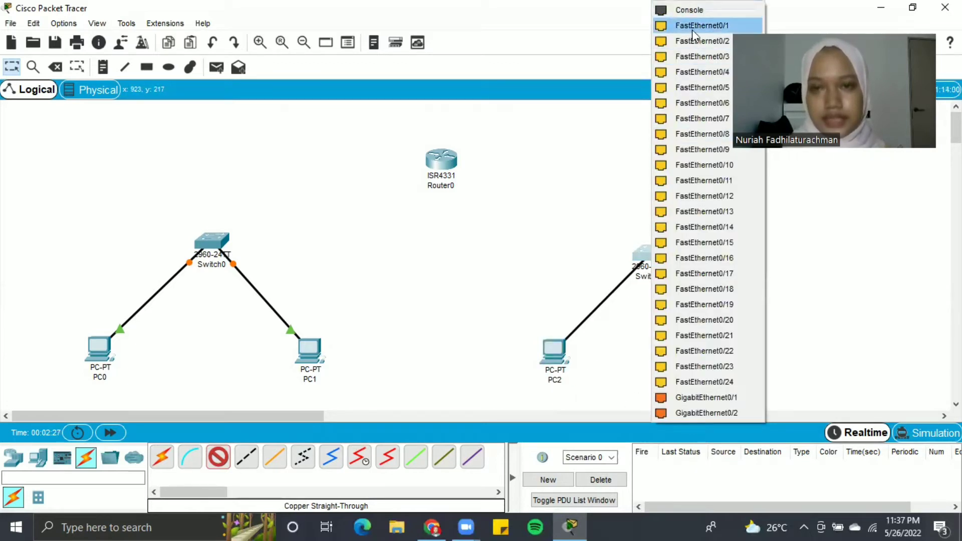
{"action": "left_click", "coordinate": [693, 27]}
{"action": "left_click", "coordinate": [224, 462]}
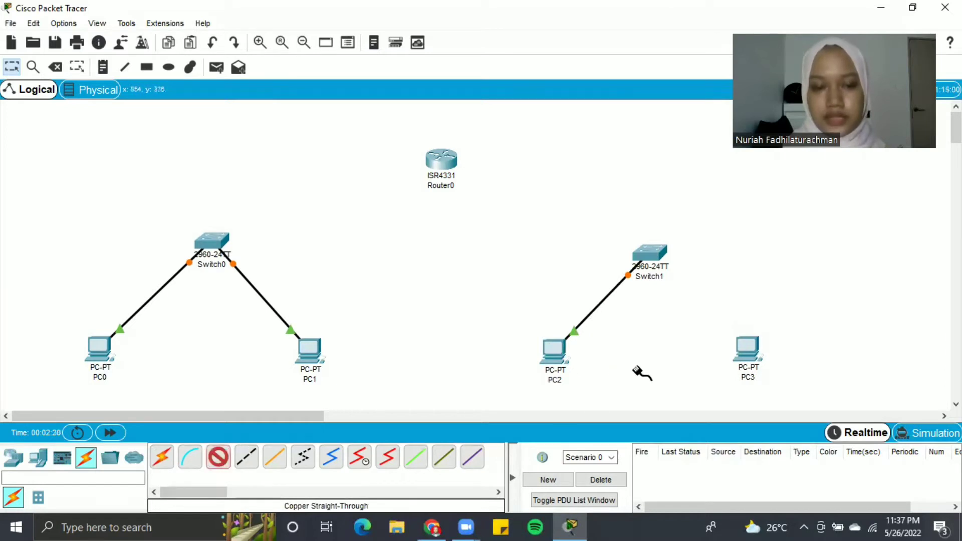
{"action": "left_click", "coordinate": [745, 356]}
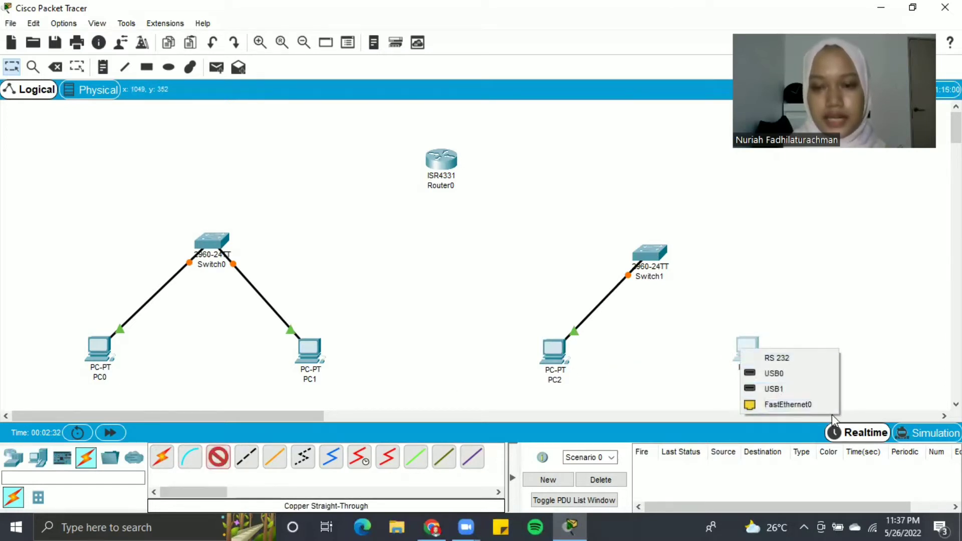
{"action": "left_click", "coordinate": [817, 405]}
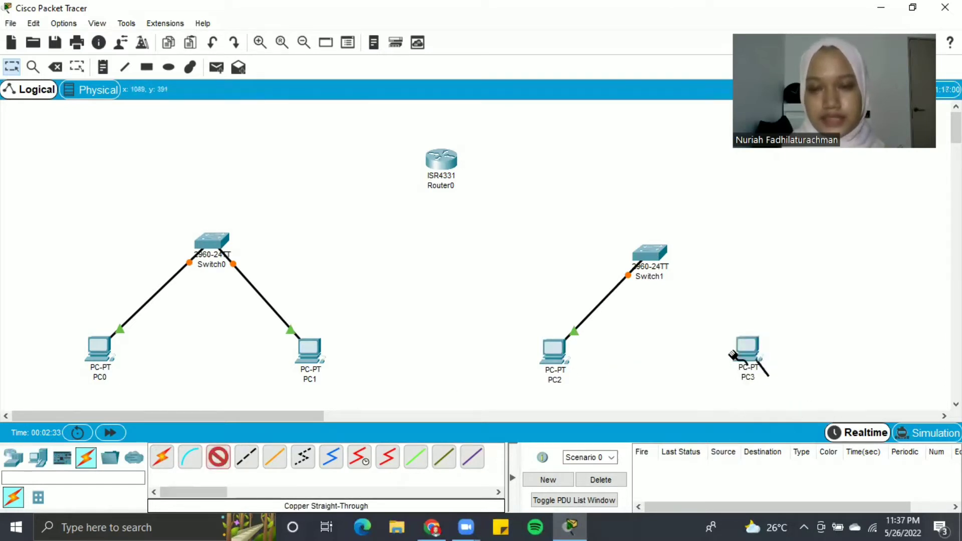
{"action": "left_click", "coordinate": [651, 256]}
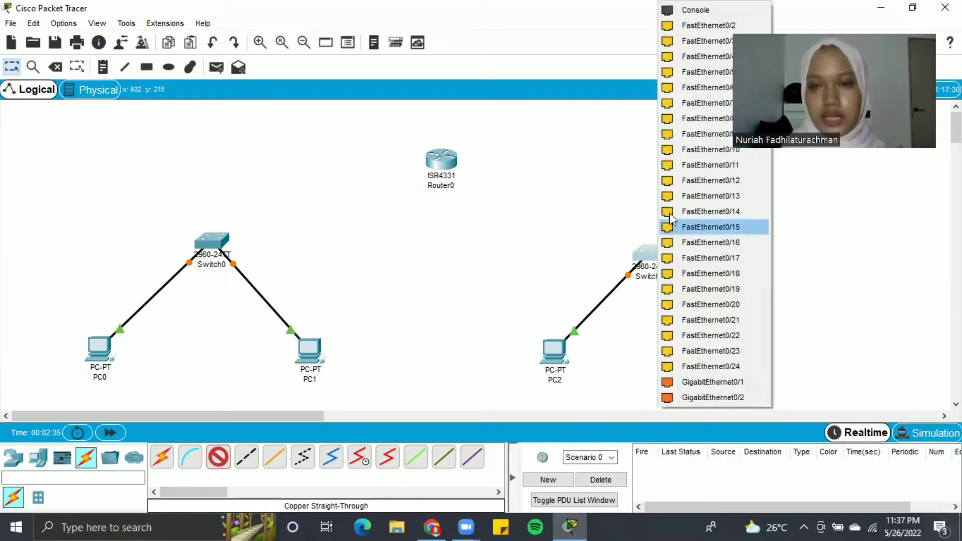
{"action": "left_click", "coordinate": [703, 24]}
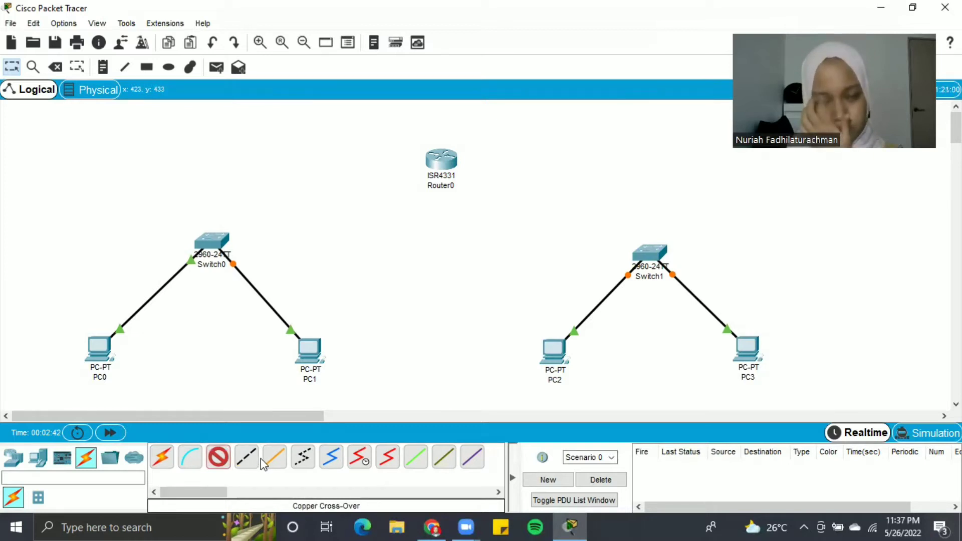
- Connect Switch0 GigabitEthernet0/1 to Router0 GigabitEthernet0/0/0 with a copper straight-through cable
{"action": "left_click", "coordinate": [246, 457]}
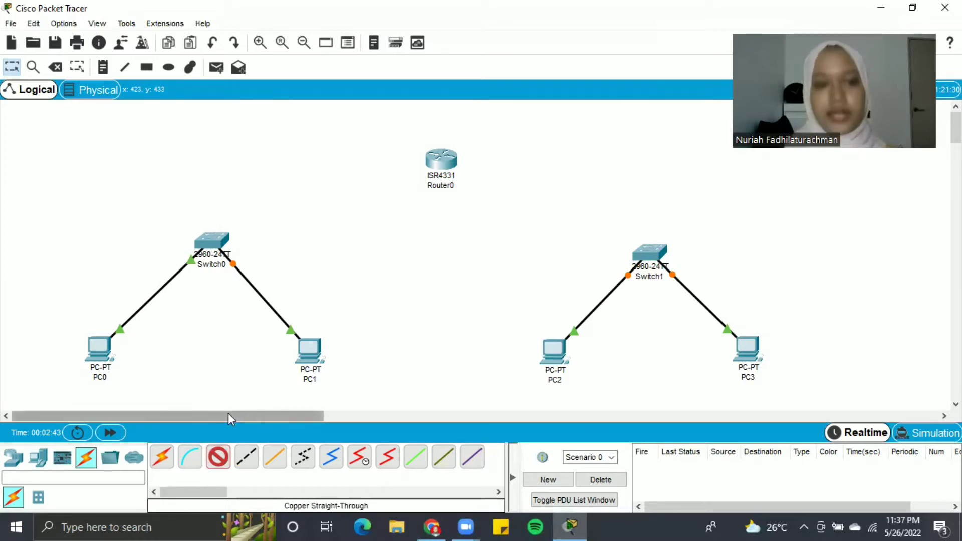
{"action": "left_click", "coordinate": [217, 239]}
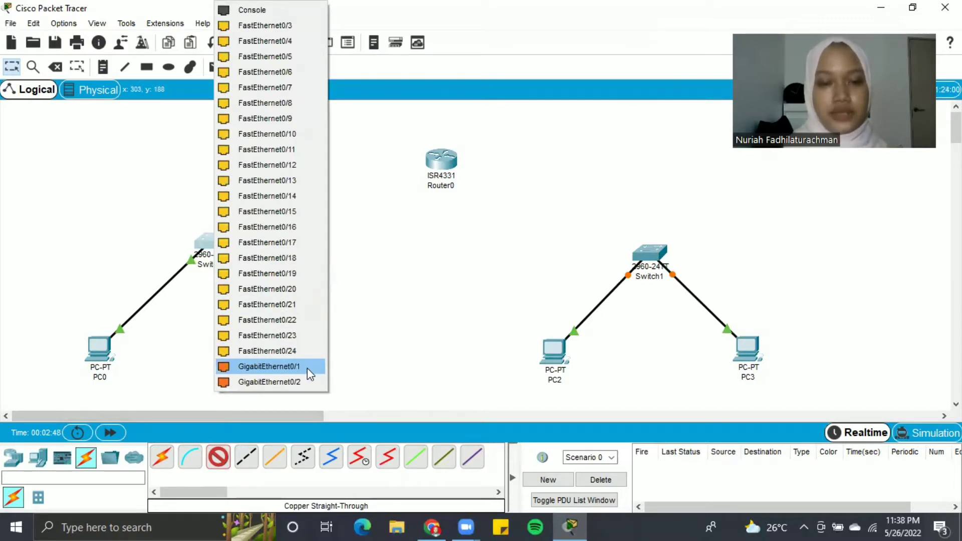
{"action": "left_click", "coordinate": [307, 368]}
{"action": "left_click", "coordinate": [441, 158]}
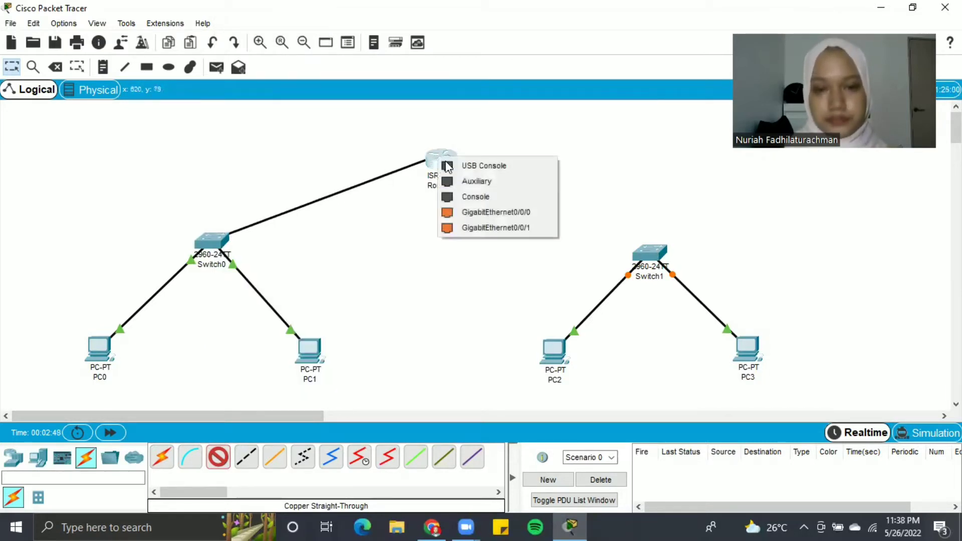
{"action": "left_click", "coordinate": [503, 216]}
- Connect Switch1 GigabitEthernet0/1 to Router0 GigabitEthernet0/0/1, then bring up the assignment PDF
{"action": "left_click", "coordinate": [220, 465]}
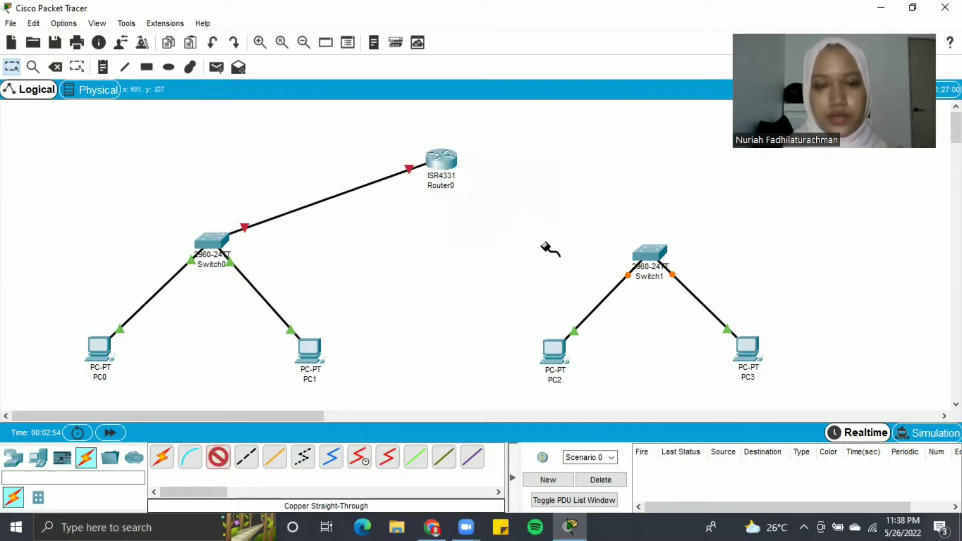
{"action": "left_click", "coordinate": [650, 251]}
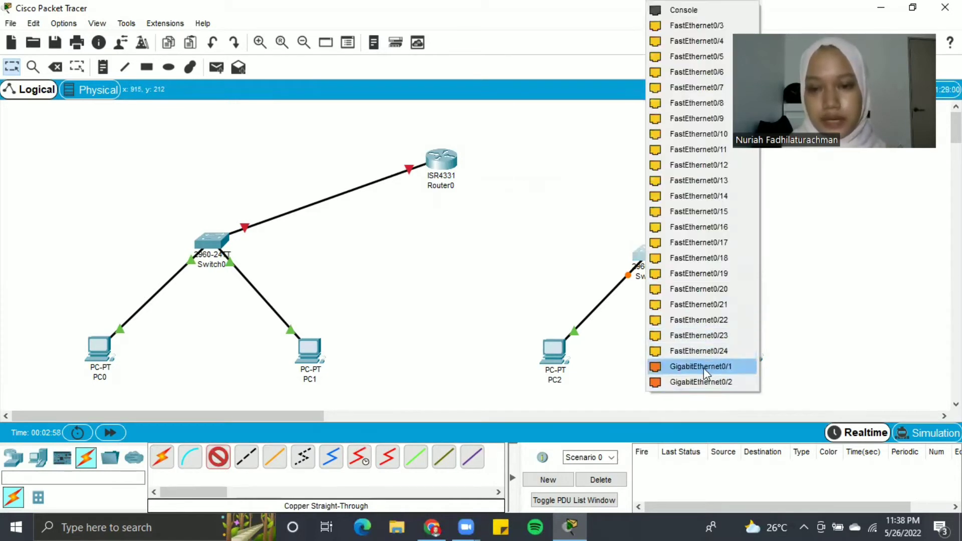
{"action": "left_click", "coordinate": [701, 367]}
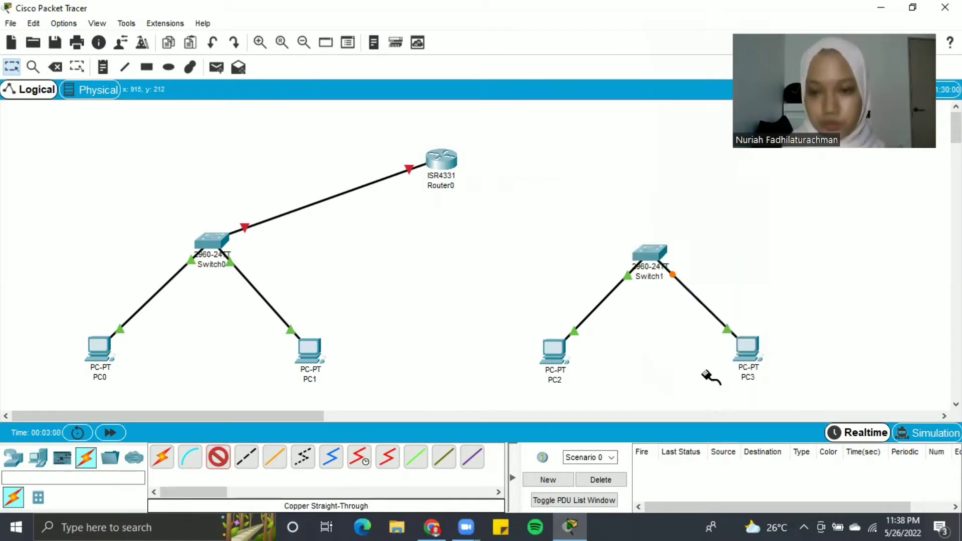
{"action": "left_click", "coordinate": [441, 163]}
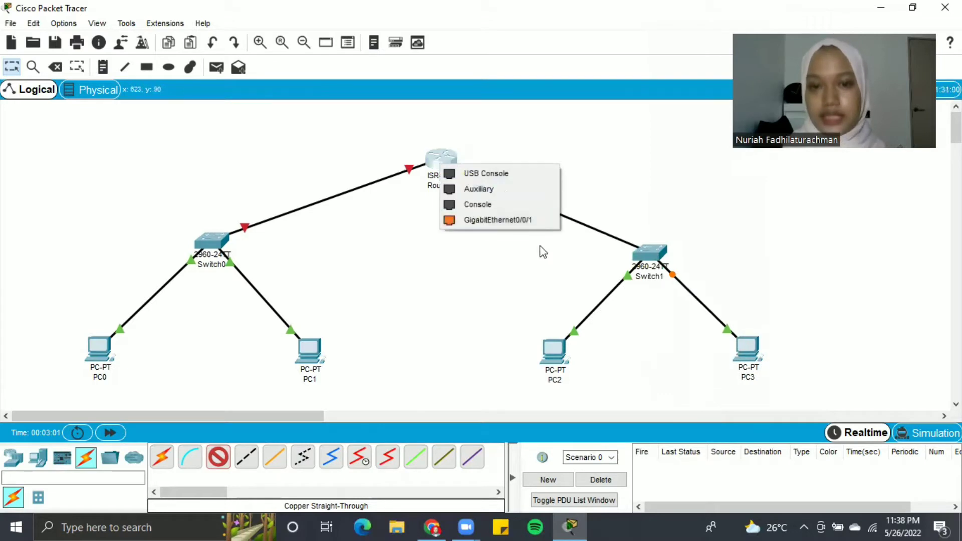
{"action": "left_click", "coordinate": [523, 220]}
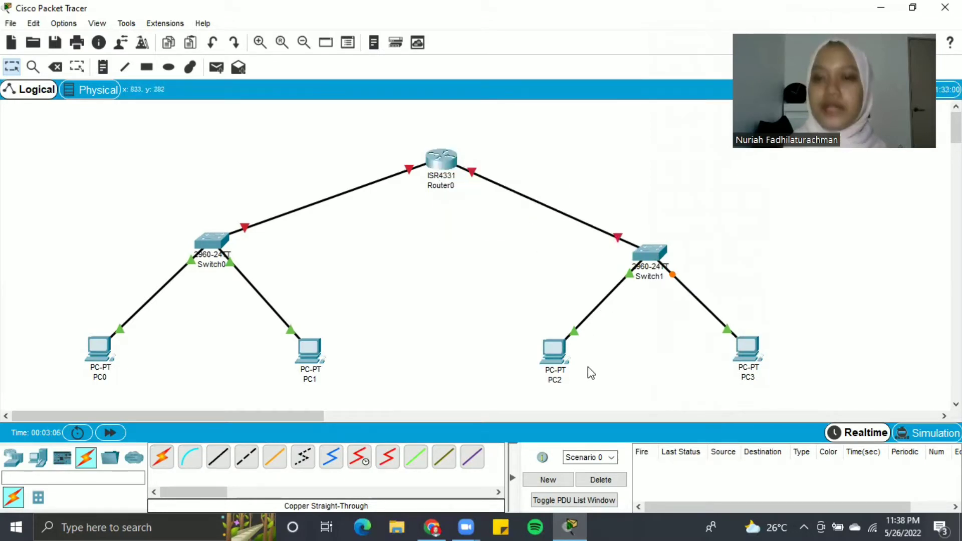
{"action": "left_click", "coordinate": [427, 526]}
- Scroll the PDF to items 2–5 on device names and PC IPs, then return to Packet Tracer
{"action": "scroll", "coordinate": [335, 323], "scroll_direction": "down", "scroll_amount": 2}
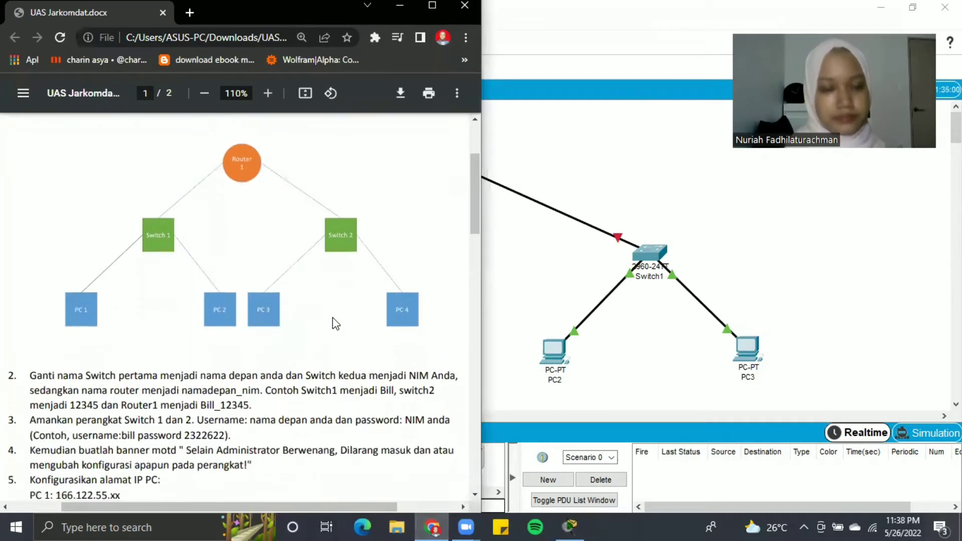
{"action": "scroll", "coordinate": [335, 323], "scroll_direction": "down", "scroll_amount": 2}
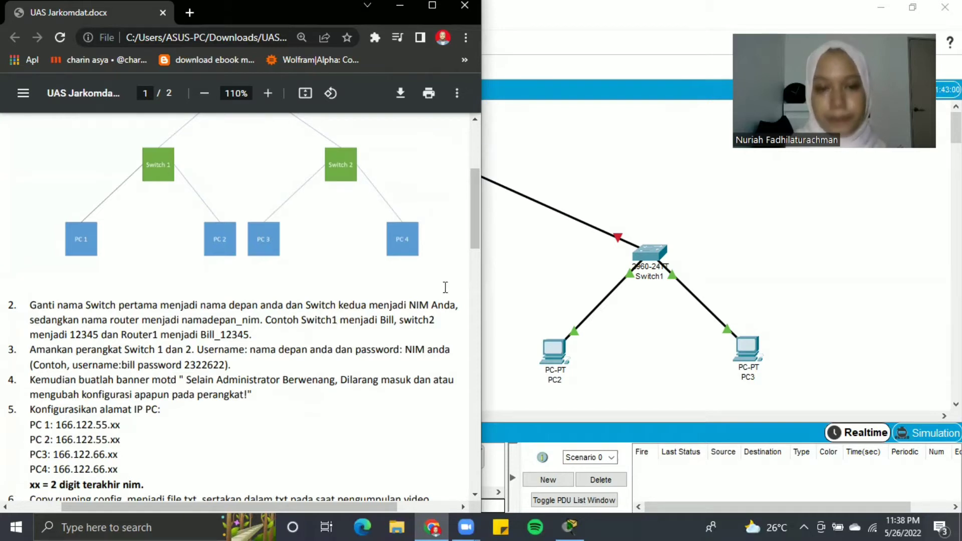
{"action": "left_click", "coordinate": [504, 275]}
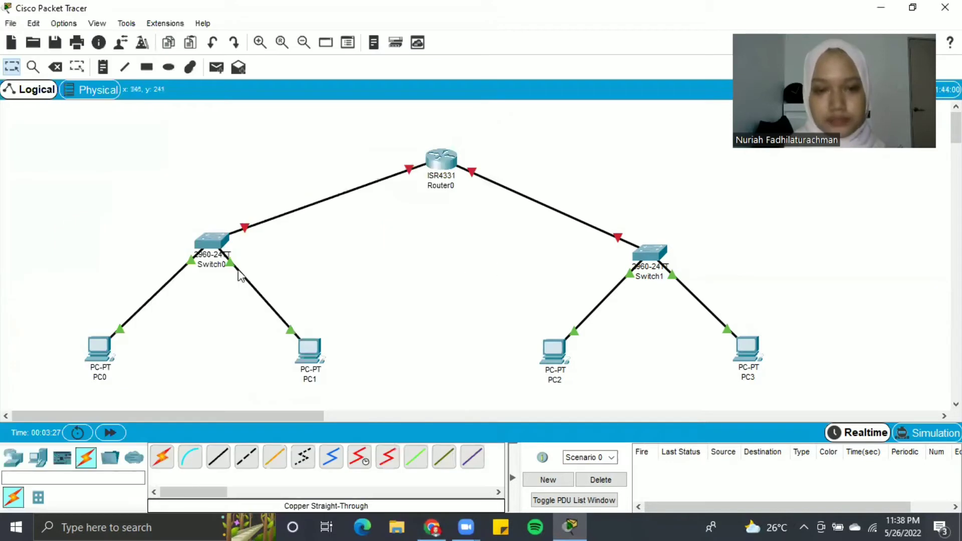
- Relabel Switch0 with the student's first name, Switch1 with the student ID, Router0 as name_ID
{"action": "left_click", "coordinate": [211, 265]}
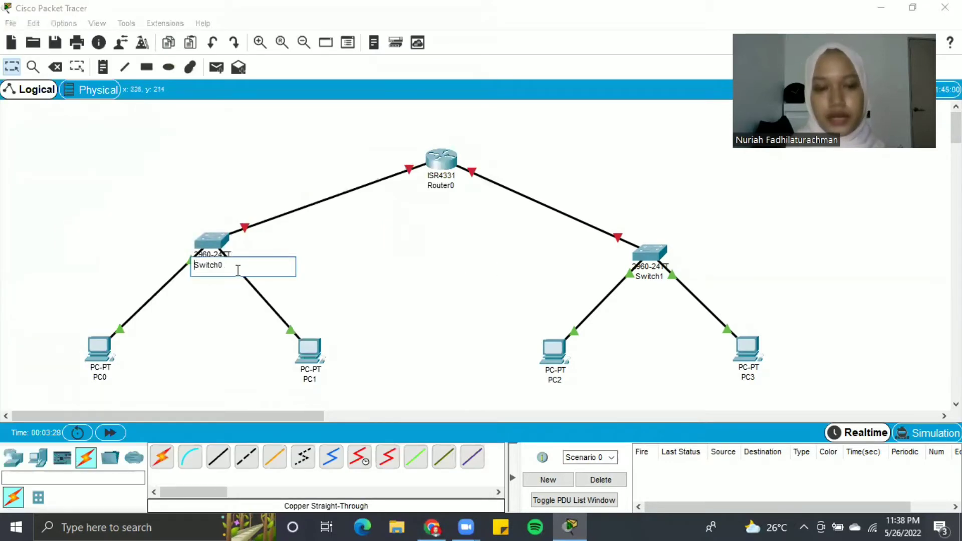
{"action": "key", "text": "ctrl+a"}
{"action": "type", "text": "n"}
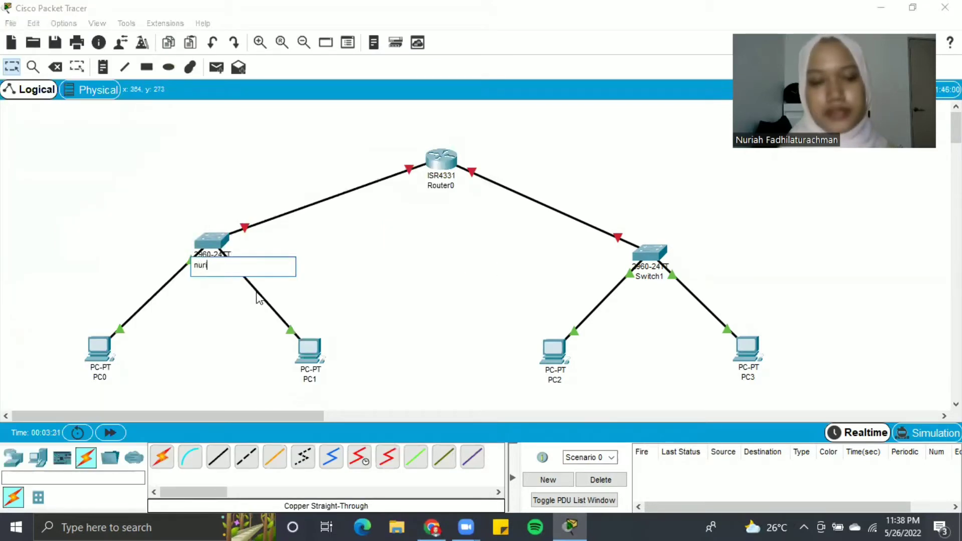
{"action": "left_click", "coordinate": [655, 276]}
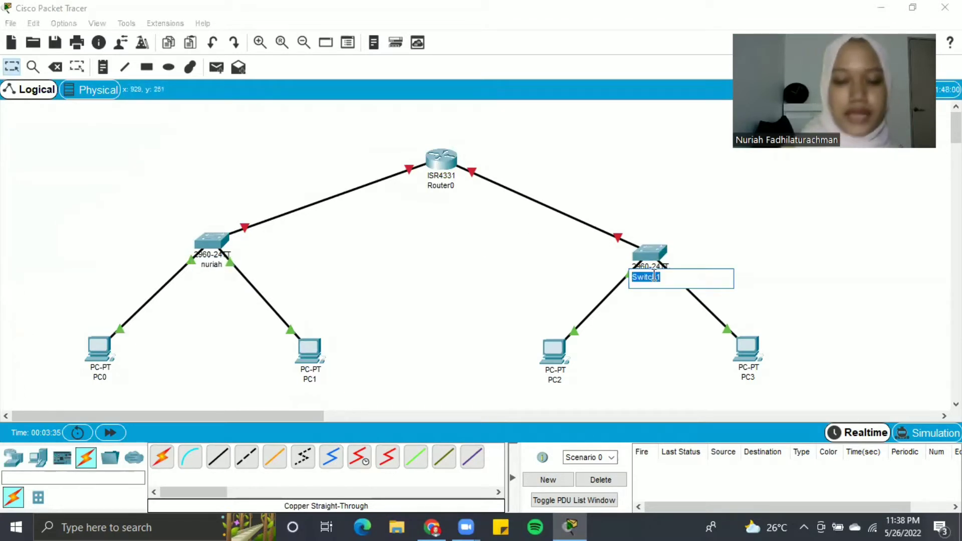
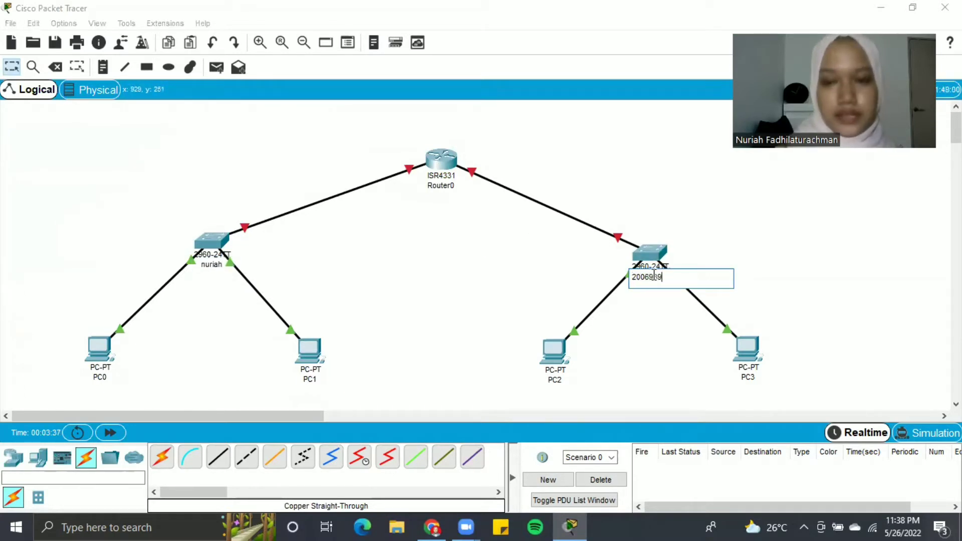
{"action": "left_click", "coordinate": [449, 186]}
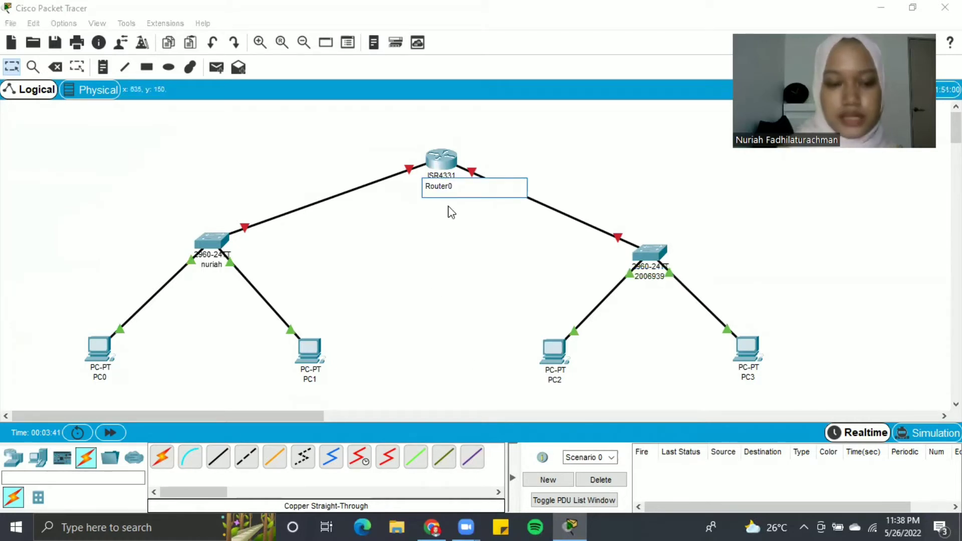
{"action": "key", "text": "ctrl+a"}
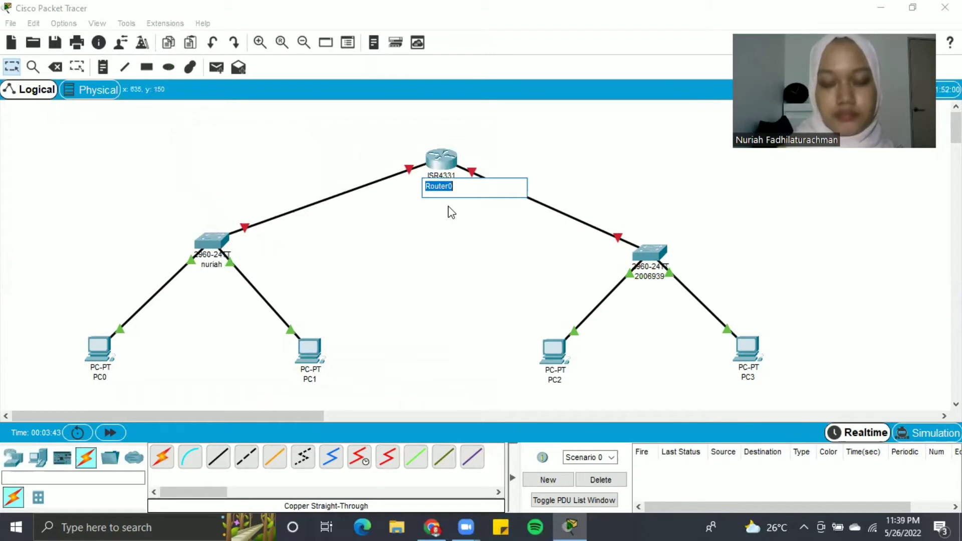
{"action": "type", "text": "NURIA="}
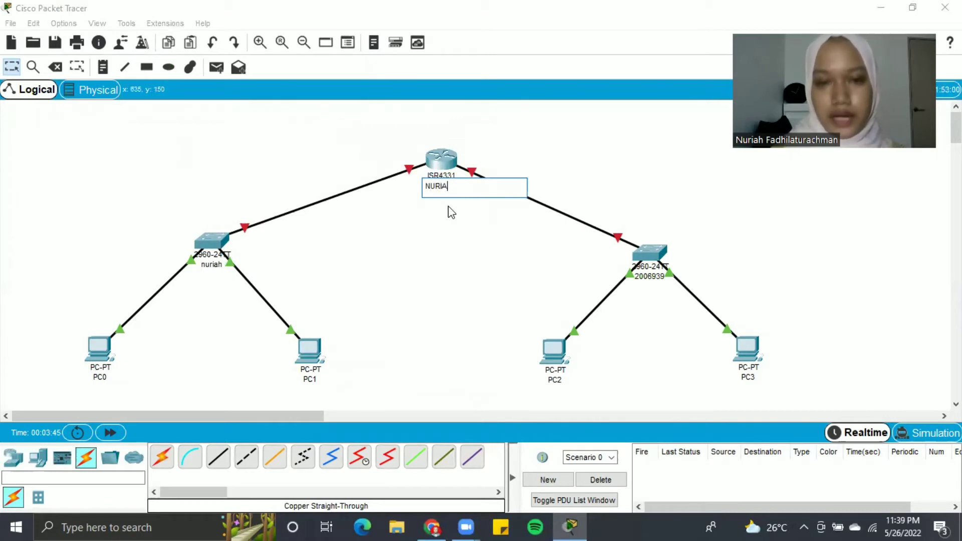
{"action": "key", "text": "BackSpace"}
{"action": "key", "text": "BackSpace"}
{"action": "key", "text": "BackSpace"}
{"action": "key", "text": "BackSpace"}
{"action": "key", "text": "BackSpace"}
{"action": "key", "text": "BackSpace"}
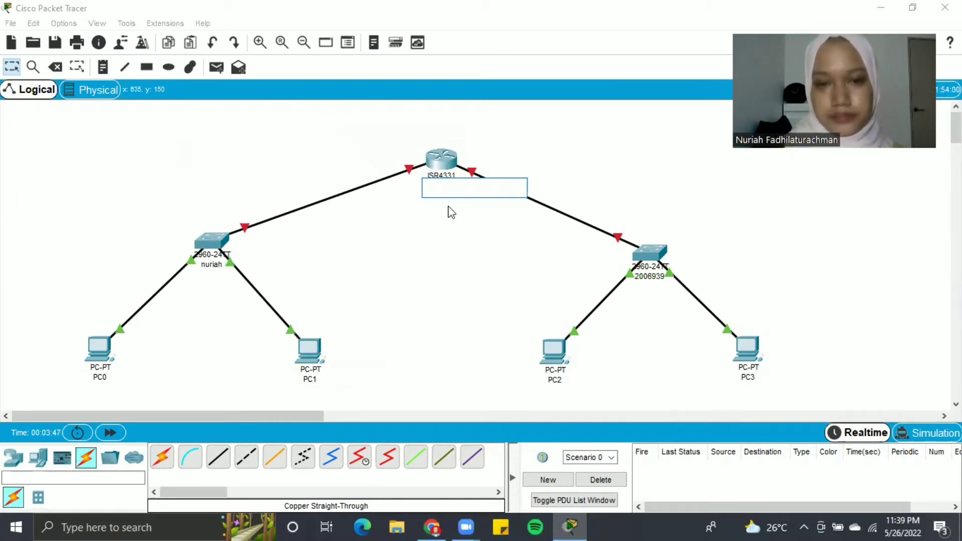
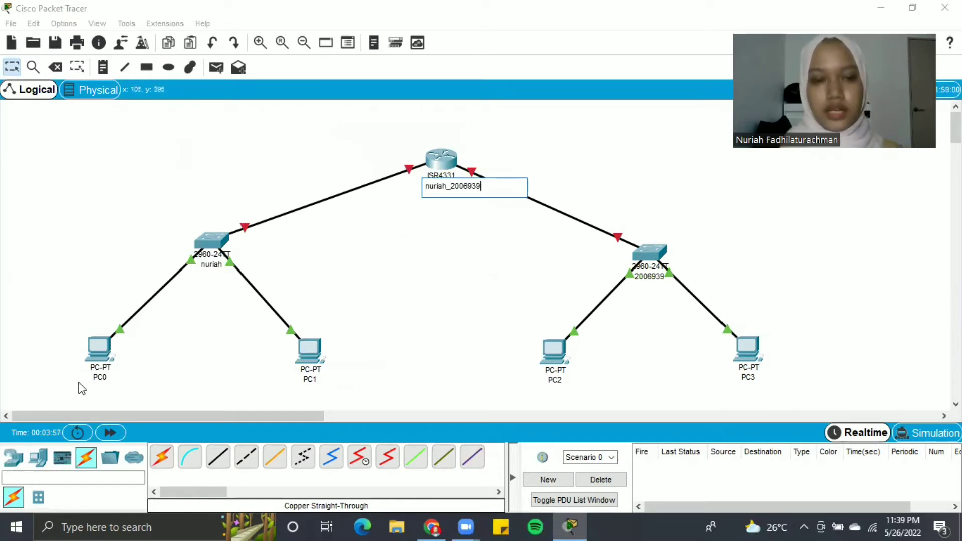
- Rename PC0 to 'PC 1' and PC1 to 'PC 2'
{"action": "left_click", "coordinate": [99, 377]}
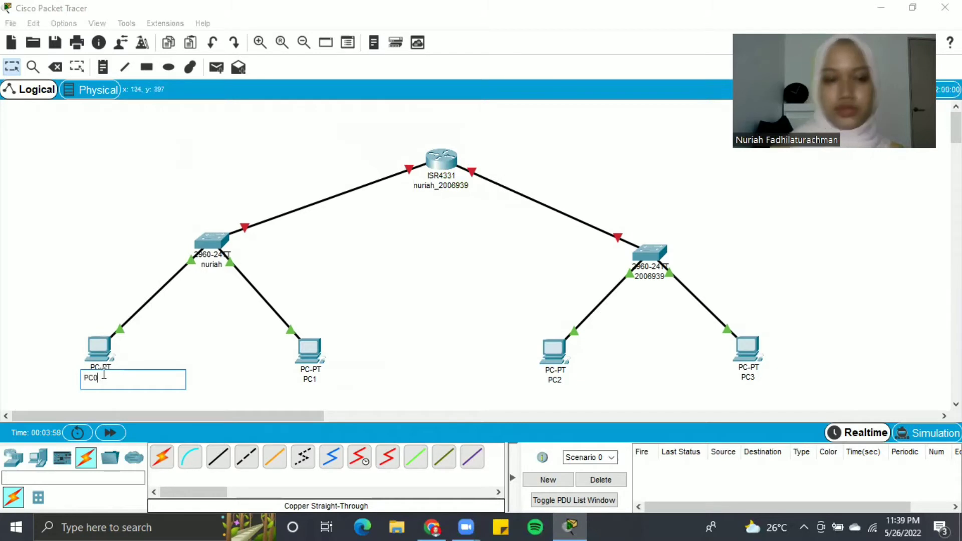
{"action": "key", "text": "BackSpace"}
{"action": "type", "text": "1"}
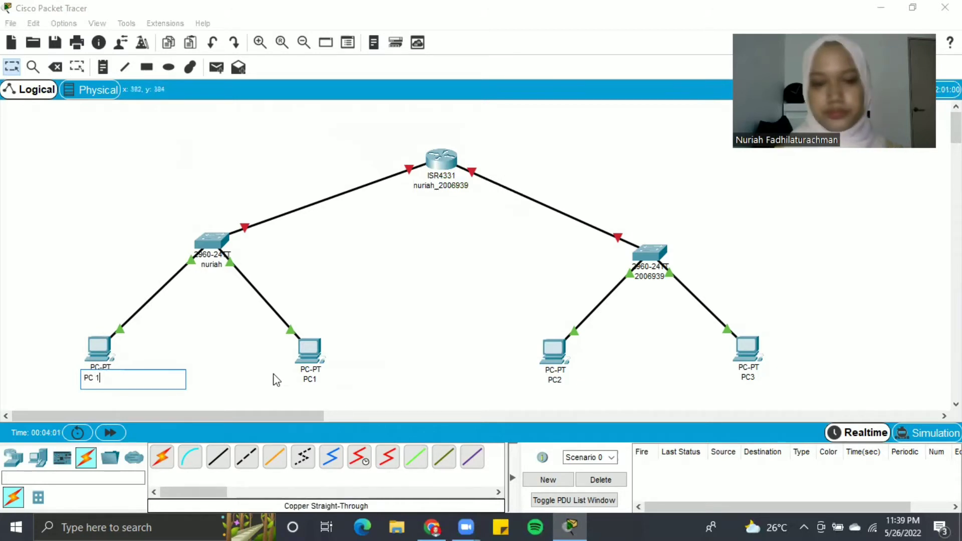
{"action": "left_click", "coordinate": [312, 379]}
{"action": "double_click", "coordinate": [316, 379]}
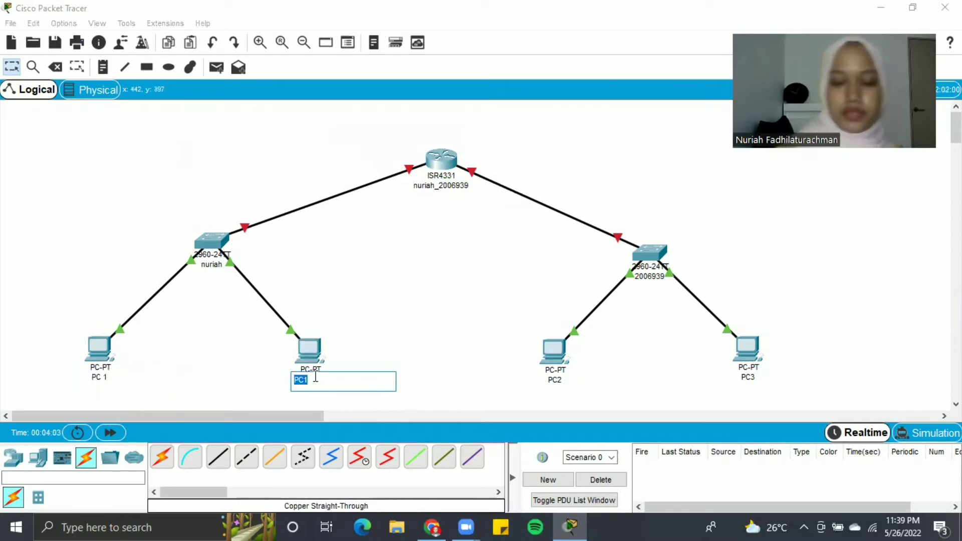
{"action": "key", "text": "Right"}
{"action": "key", "text": "BackSpace"}
{"action": "type", "text": "2"}
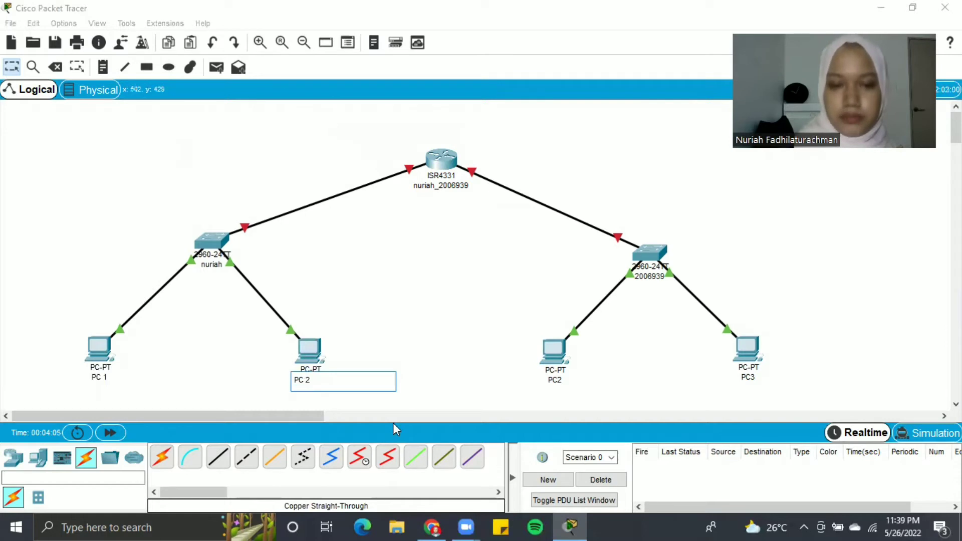
- Rename PC2 to 'PC 3' and PC3 to 'PC4', then reopen the assignment PDF
{"action": "left_click", "coordinate": [555, 380]}
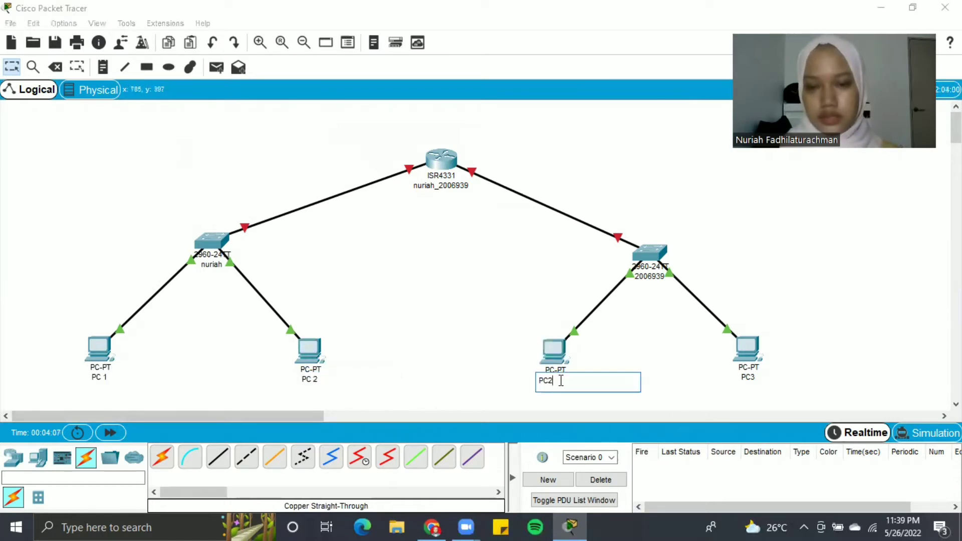
{"action": "key", "text": "BackSpace"}
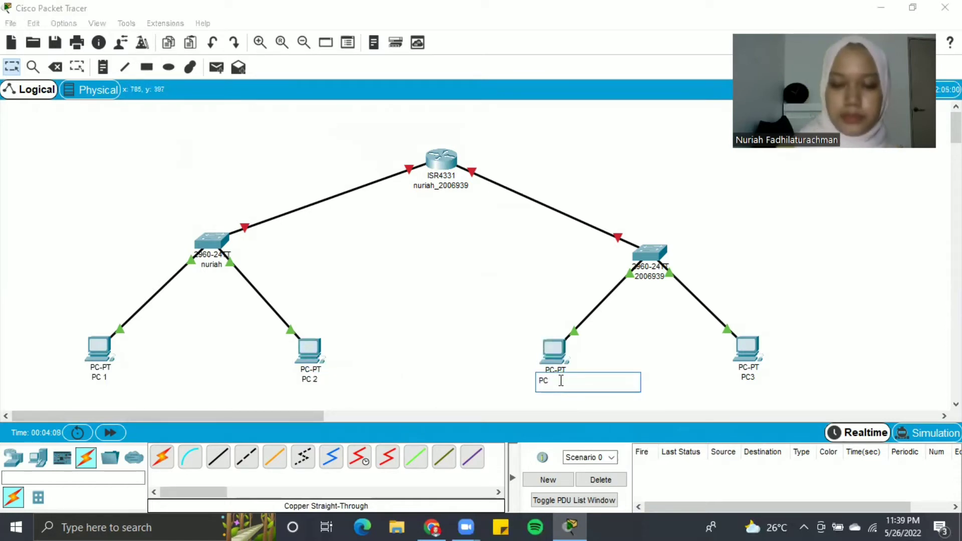
{"action": "type", "text": "3"}
{"action": "left_click", "coordinate": [754, 378]}
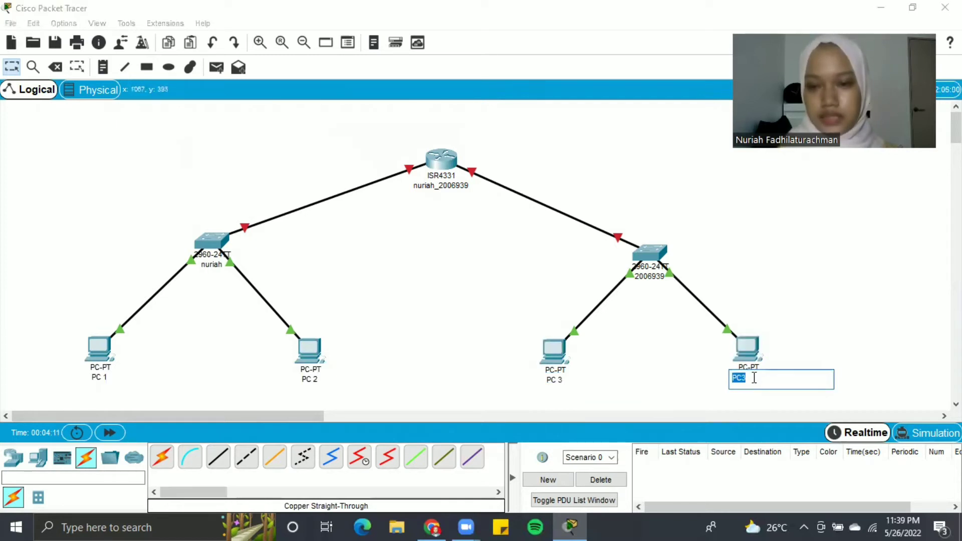
{"action": "type", "text": "PC4"}
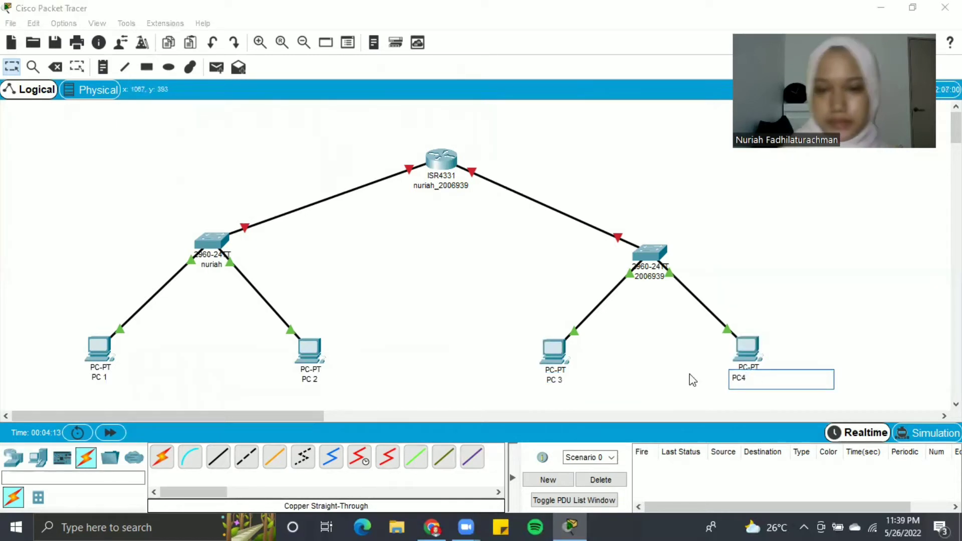
{"action": "left_click", "coordinate": [446, 328]}
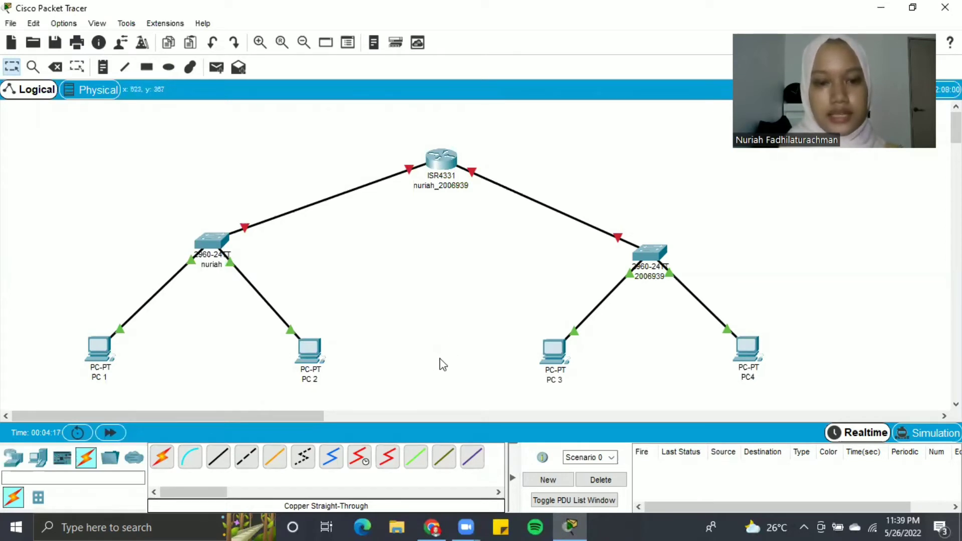
{"action": "left_click", "coordinate": [431, 527]}
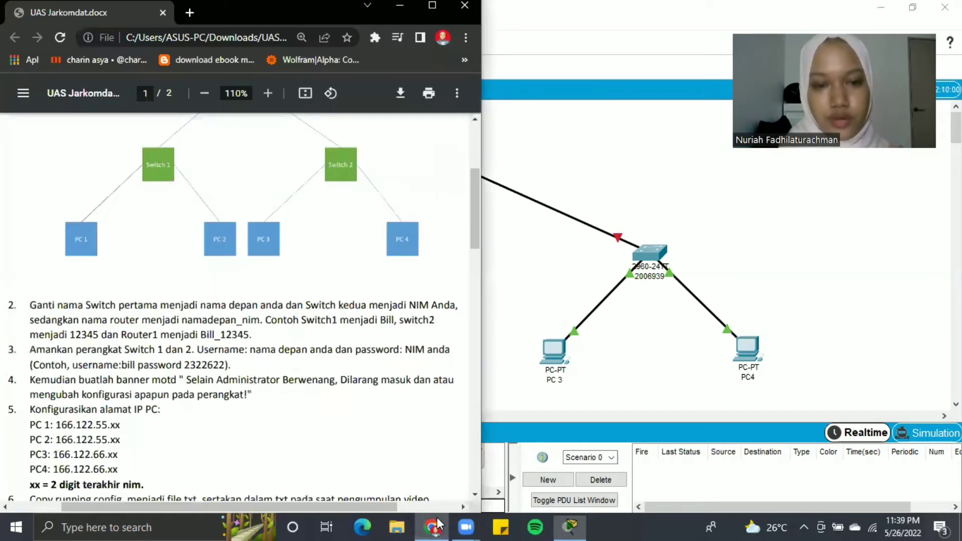
- Scroll further through the PDF's configuration steps, then return to the topology
{"action": "scroll", "coordinate": [230, 382], "scroll_direction": "down", "scroll_amount": 1}
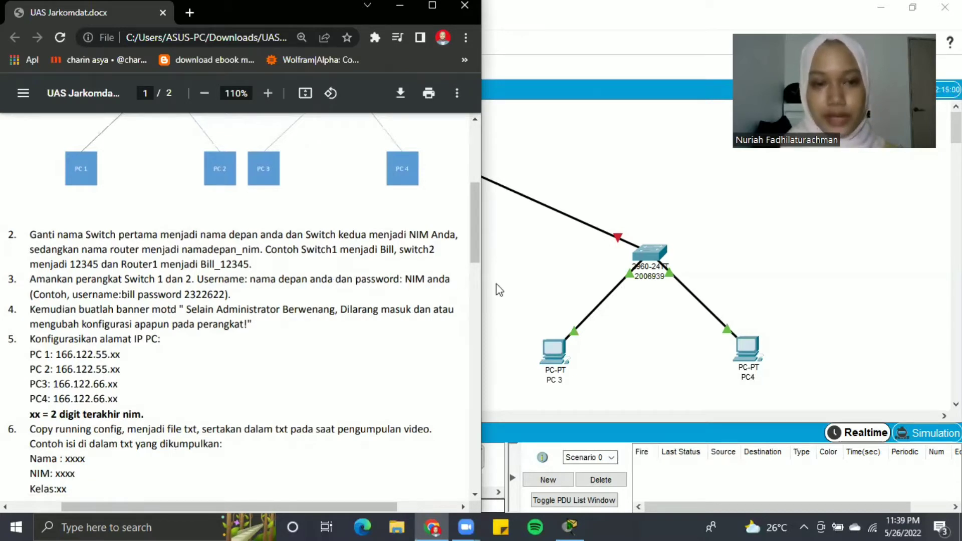
{"action": "left_click", "coordinate": [521, 278]}
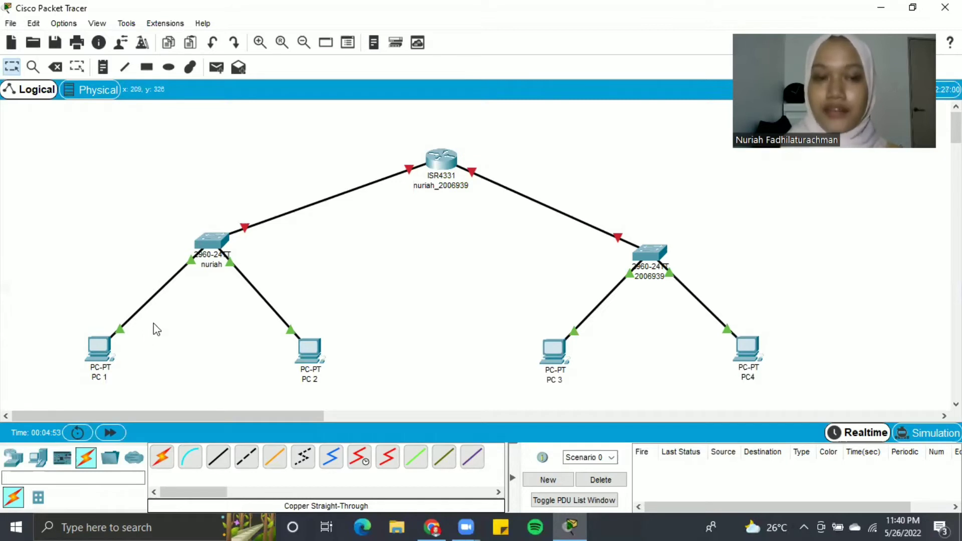
- In Switch0's CLI, run enable and configure terminal to reach global configuration mode
{"action": "left_click", "coordinate": [201, 241]}
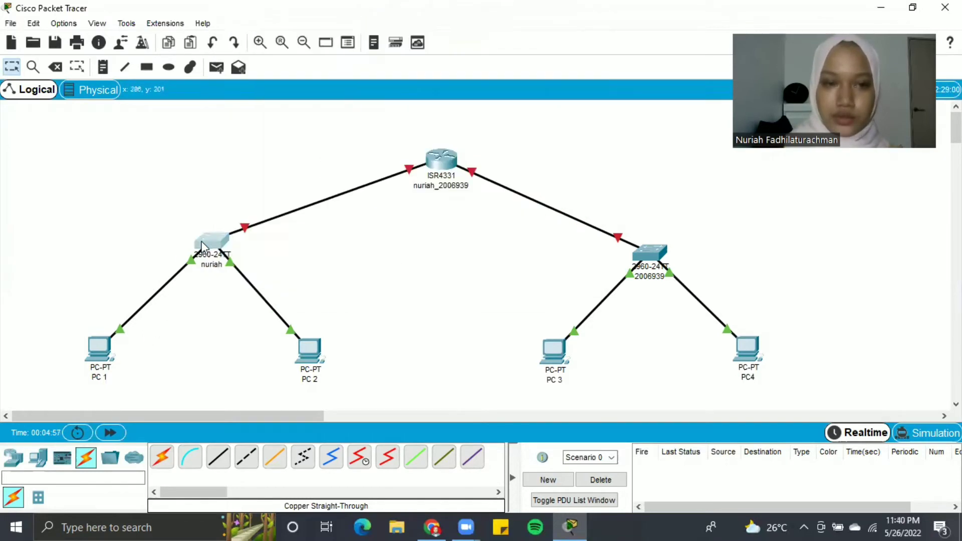
{"action": "left_click", "coordinate": [390, 93]}
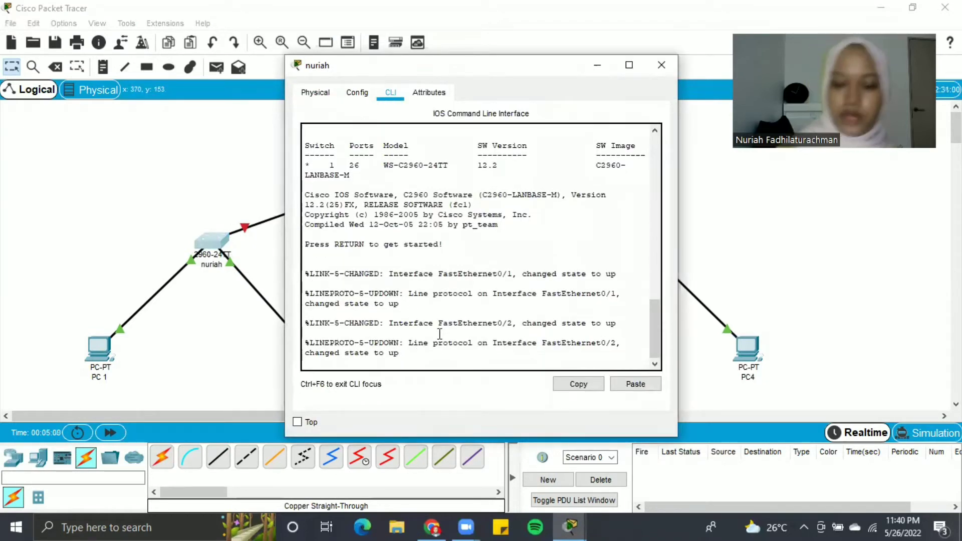
{"action": "key", "text": "Return"}
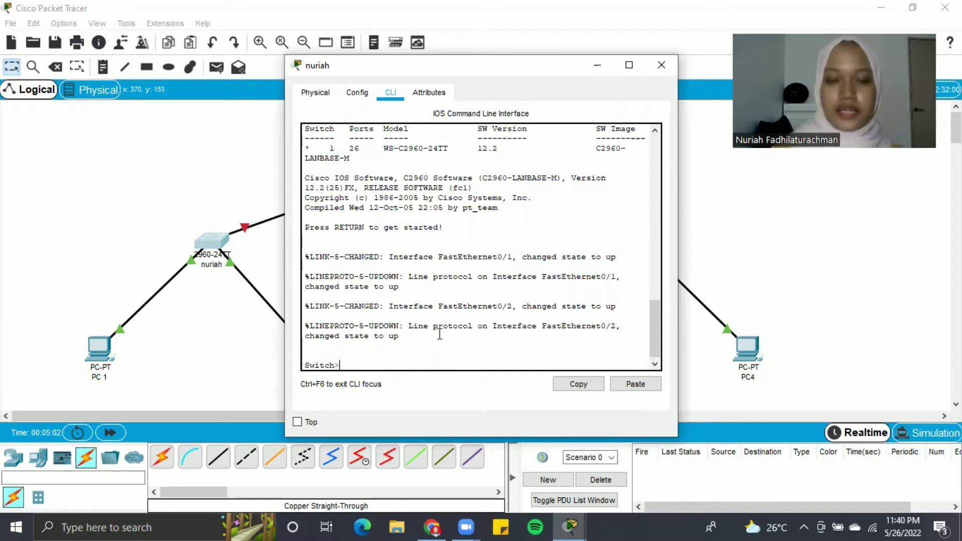
{"action": "type", "text": "enable"}
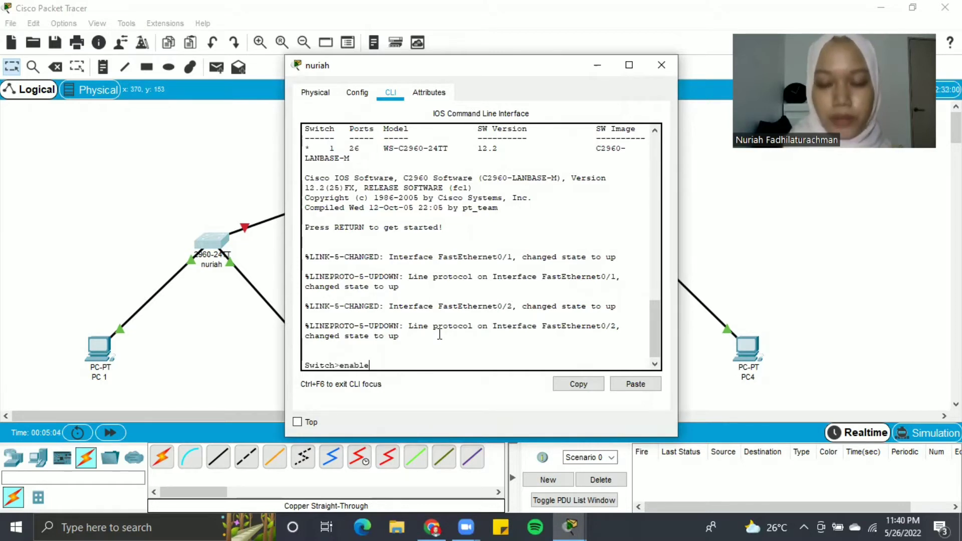
{"action": "key", "text": "Return"}
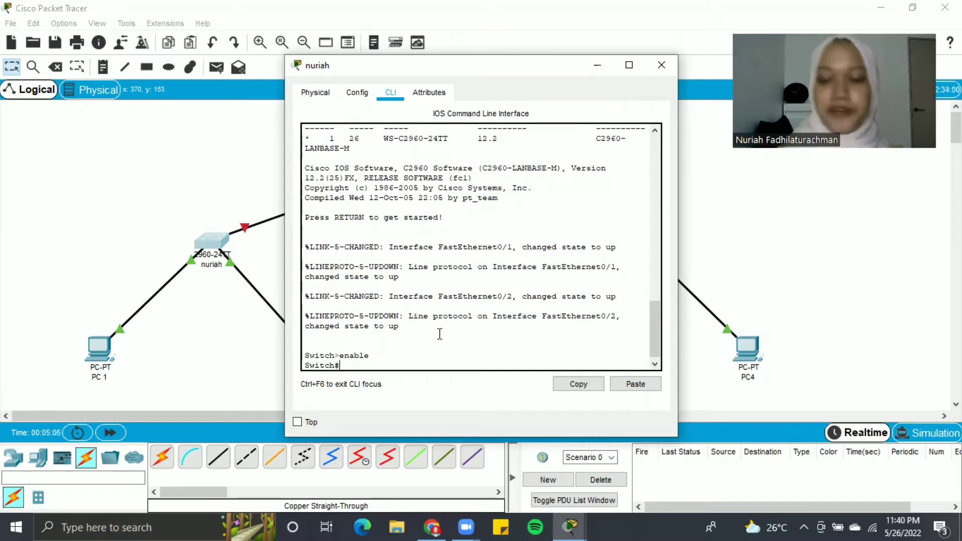
{"action": "type", "text": "con"}
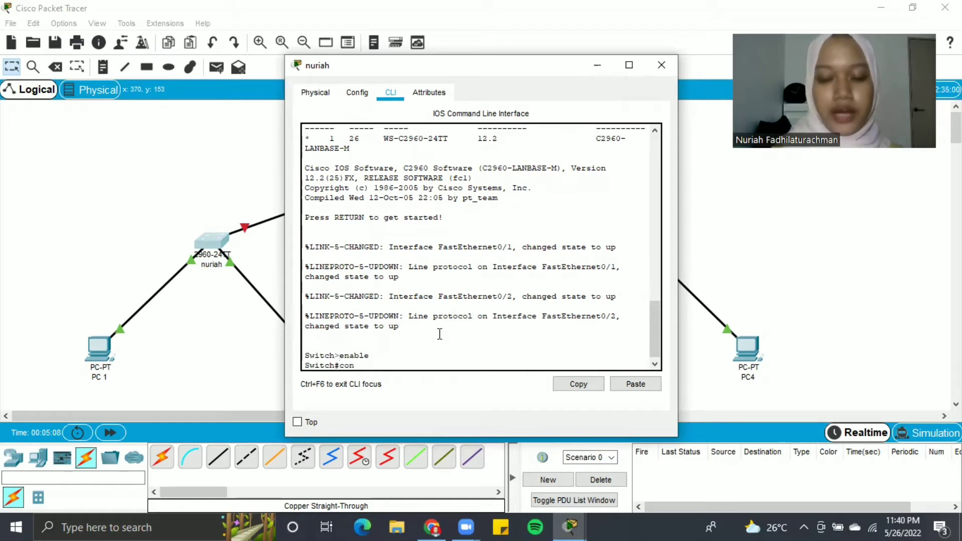
{"action": "type", "text": "figure terminal"}
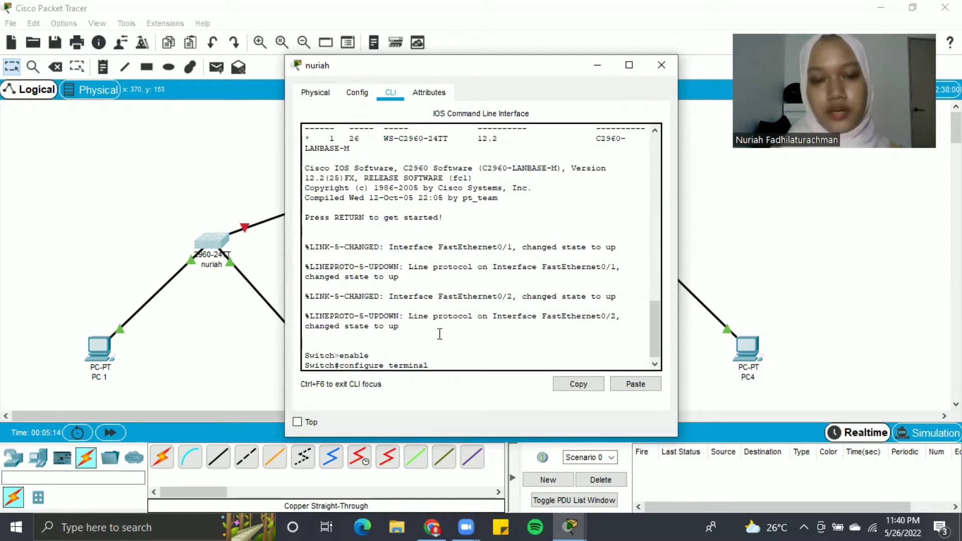
{"action": "key", "text": "Return"}
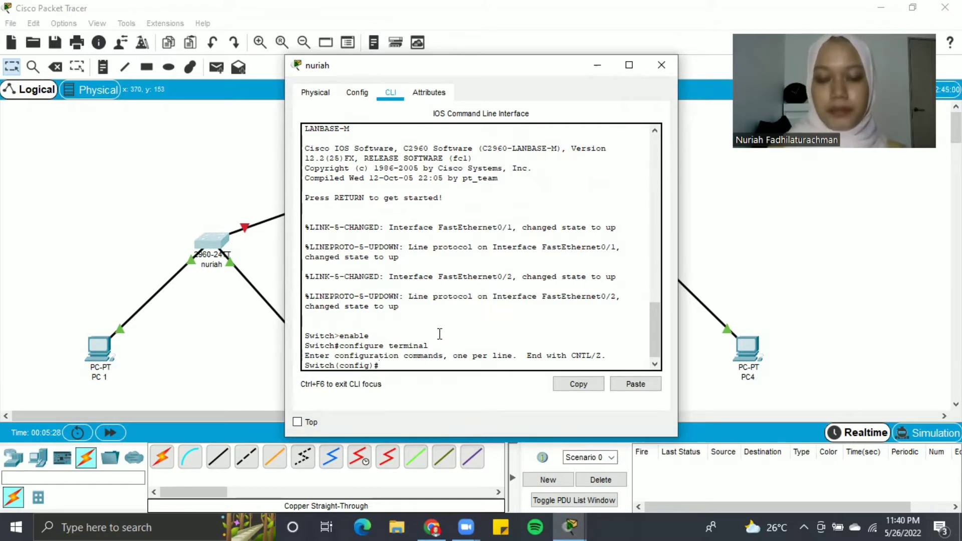
- Set the switch hostname to the student's first name and add a local username with password
{"action": "type", "text": "host"}
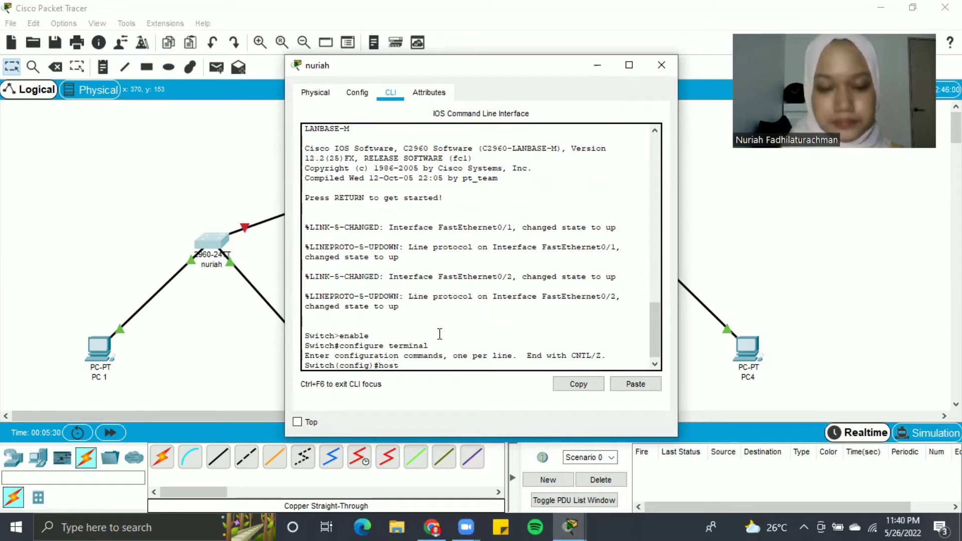
{"action": "type", "text": "name nuriah"}
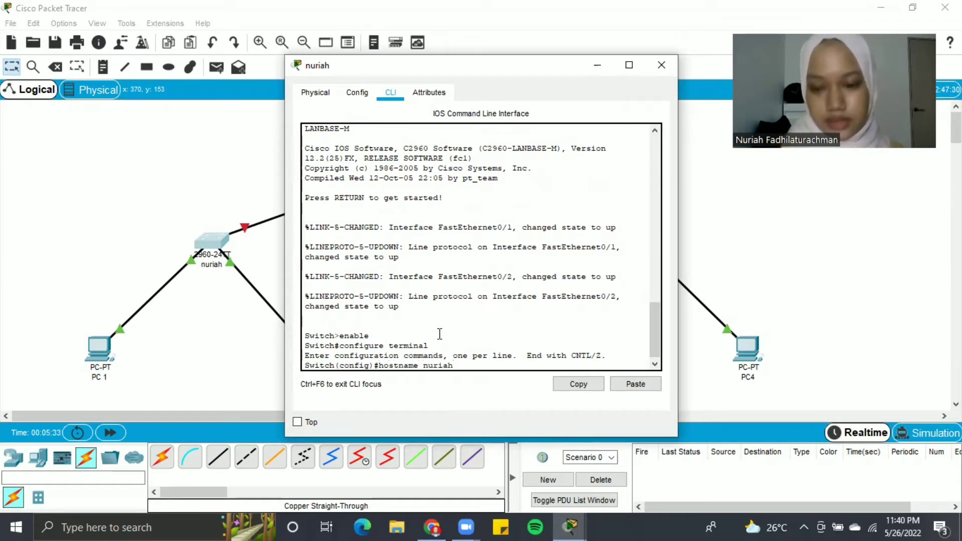
{"action": "key", "text": "Return"}
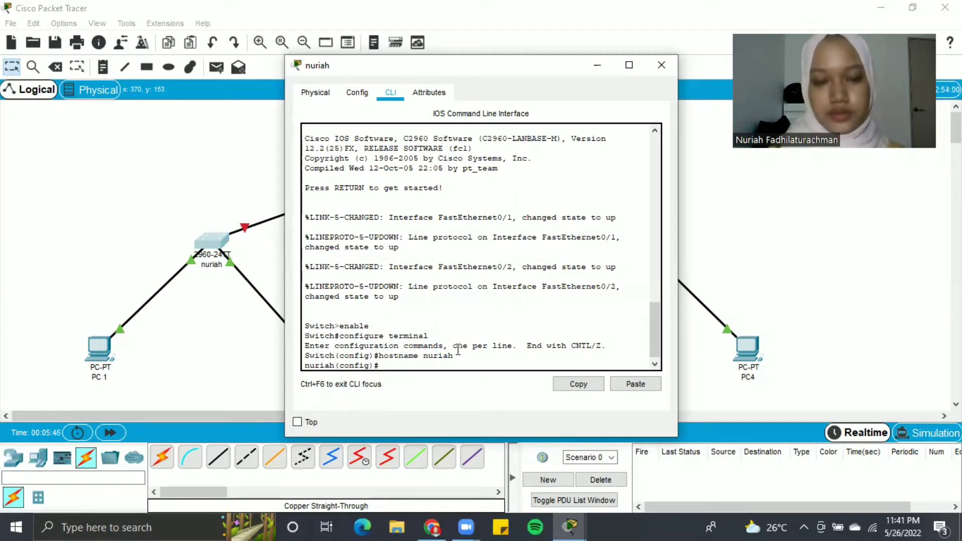
{"action": "type", "text": "usernam"}
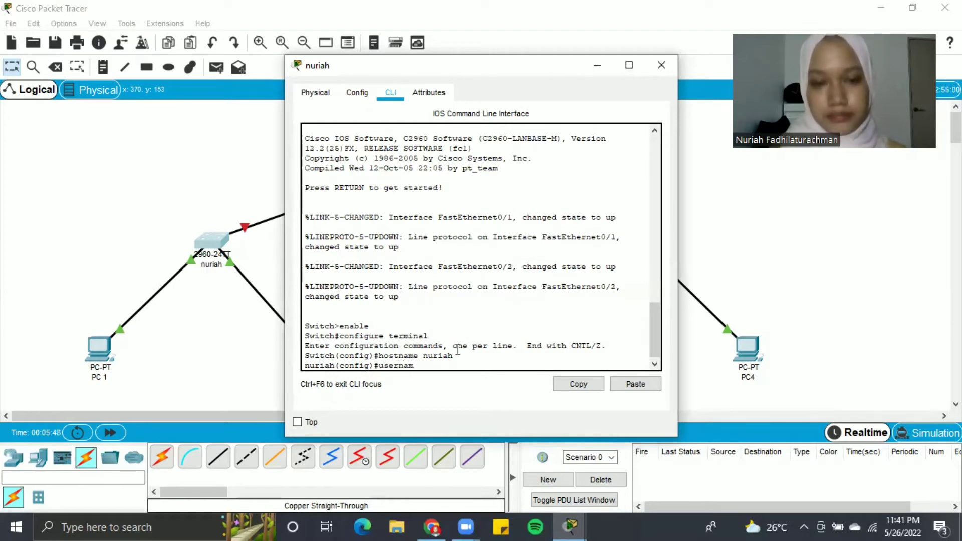
{"action": "type", "text": "e nuri"}
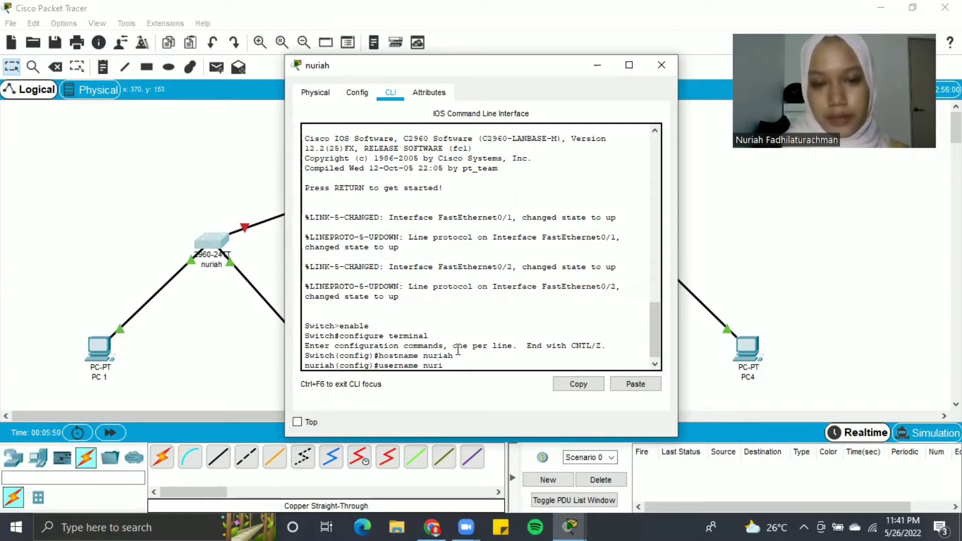
{"action": "type", "text": "ah password "}
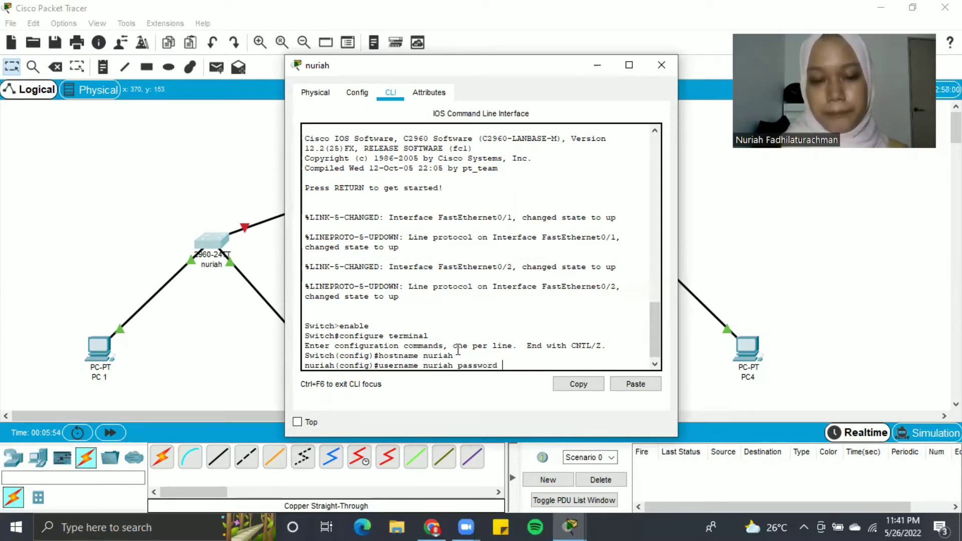
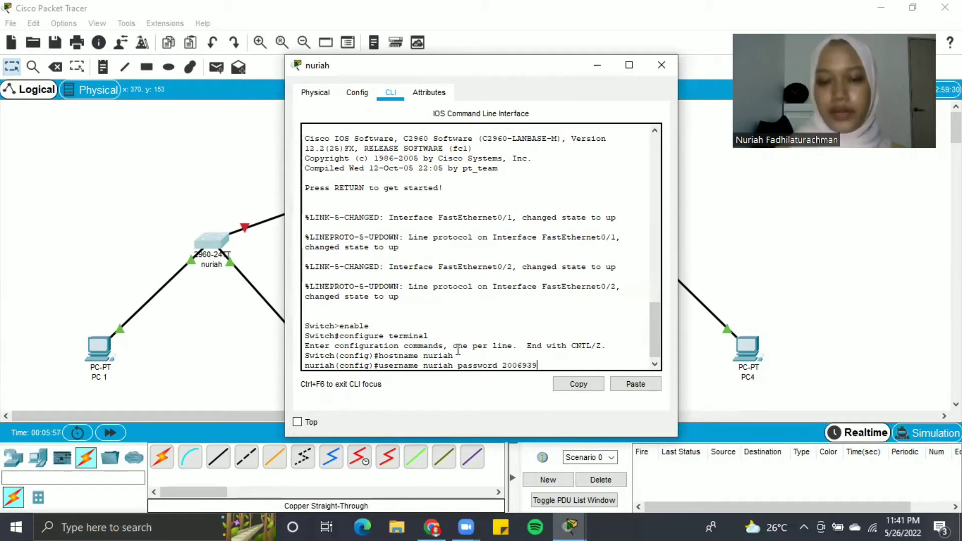
{"action": "key", "text": "Return"}
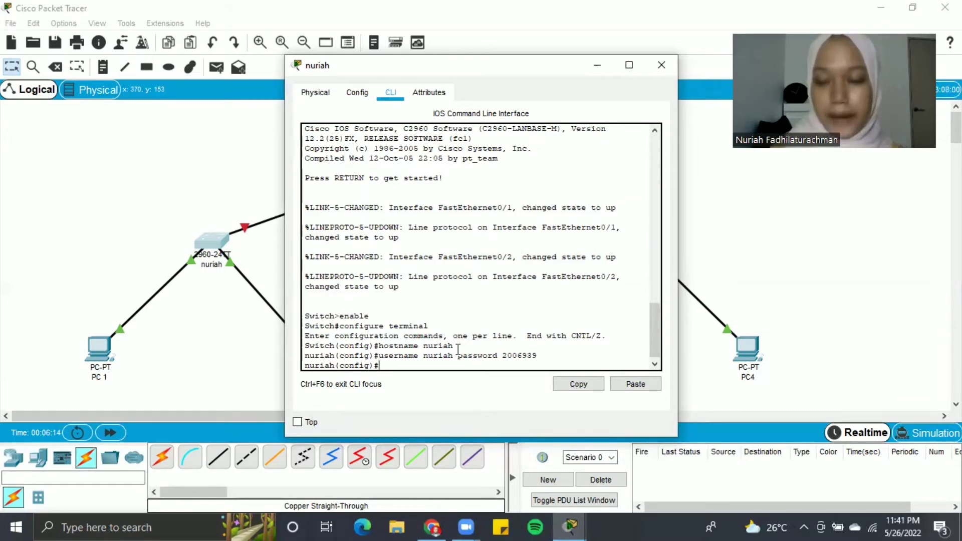
- Enable login local on line console 0, then exit line configuration
{"action": "type", "text": "line console"}
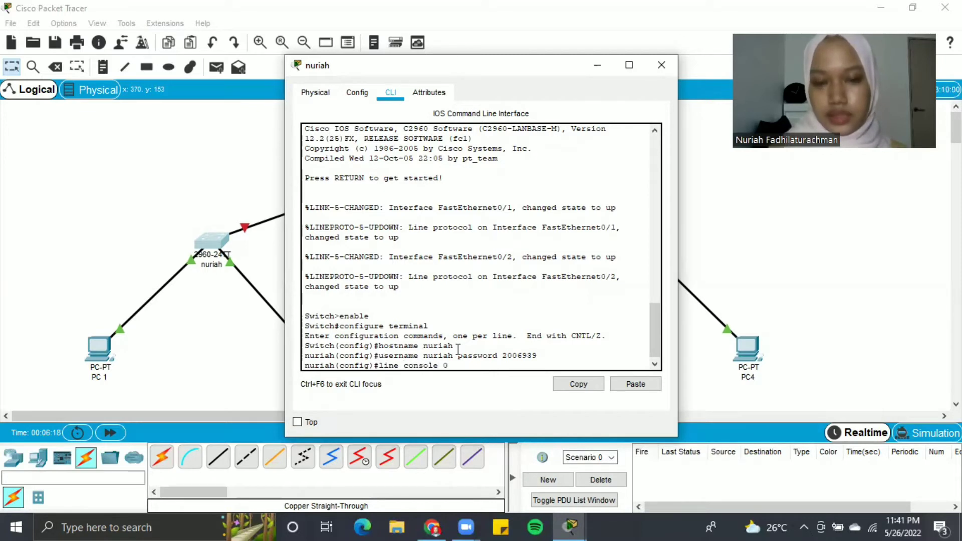
{"action": "type", "text": " 0"}
{"action": "key", "text": "Return"}
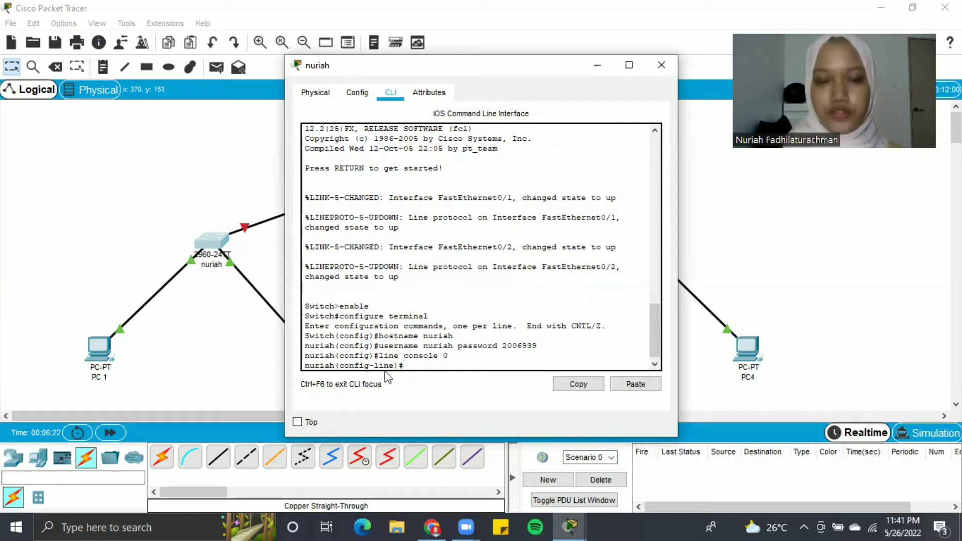
{"action": "type", "text": "l"}
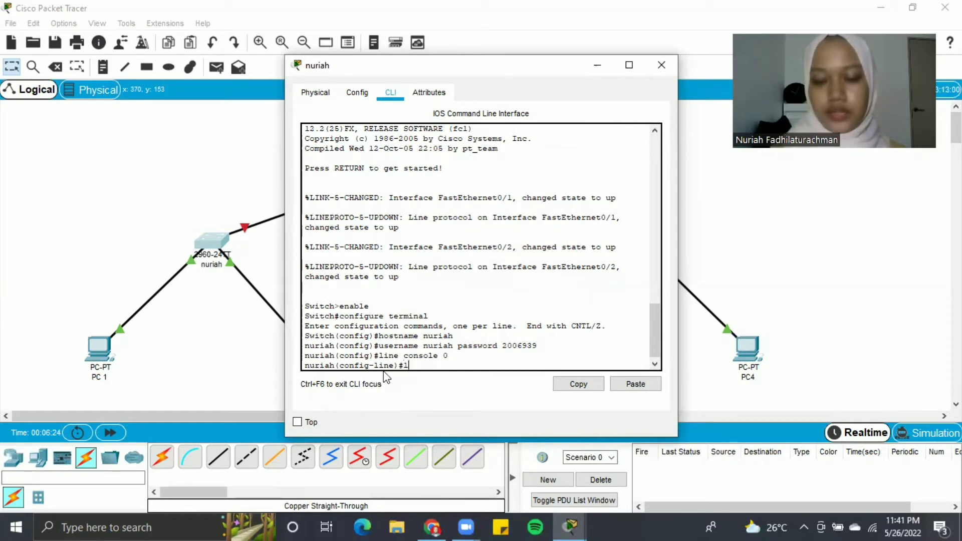
{"action": "type", "text": "ogin local"}
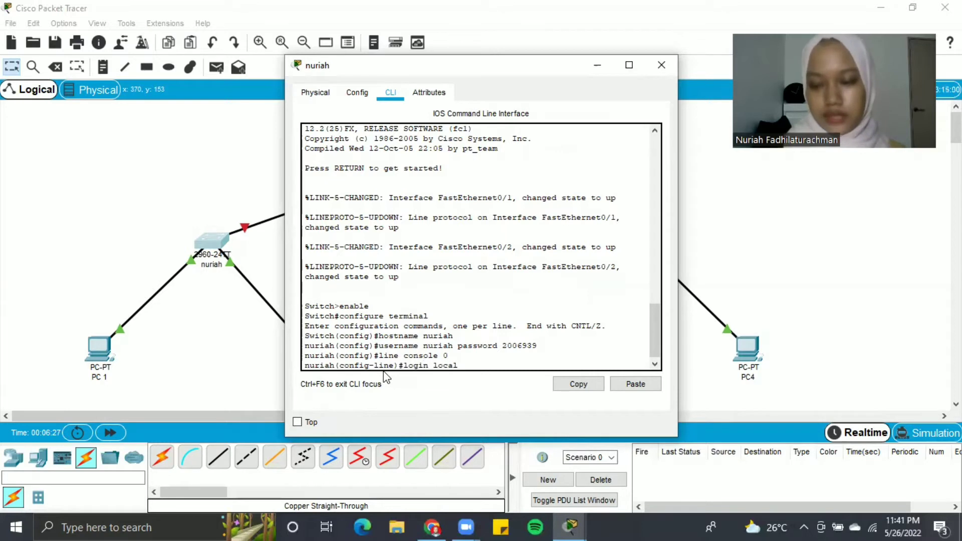
{"action": "key", "text": "Return"}
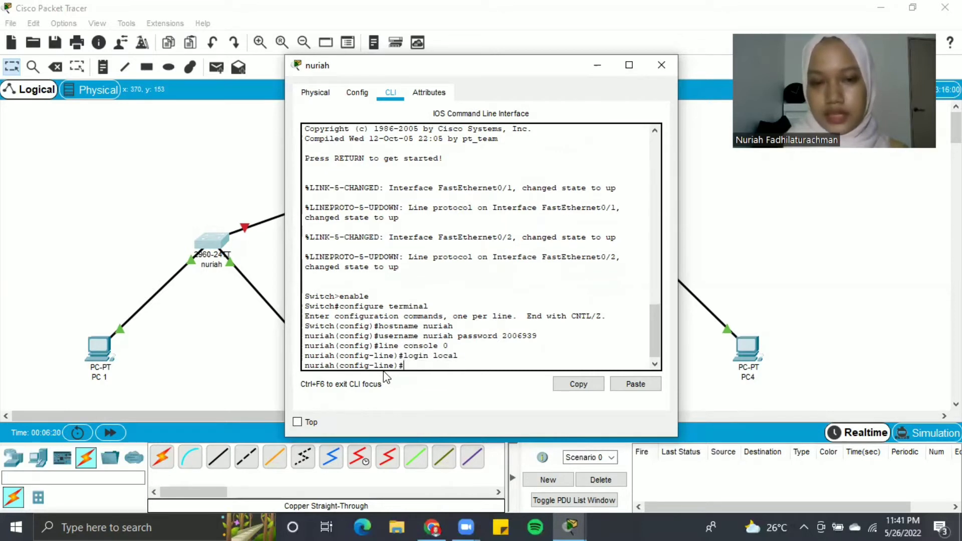
{"action": "type", "text": "exit"}
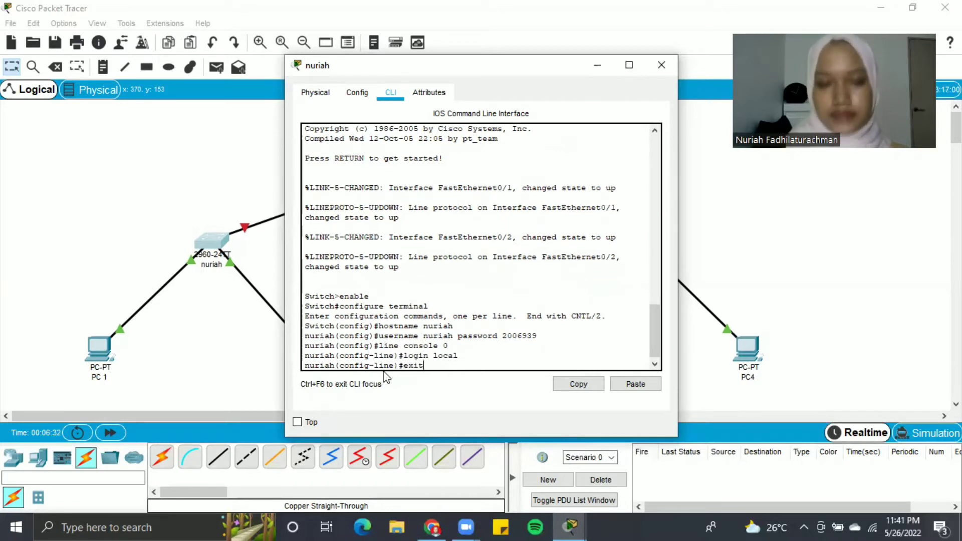
{"action": "key", "text": "Return"}
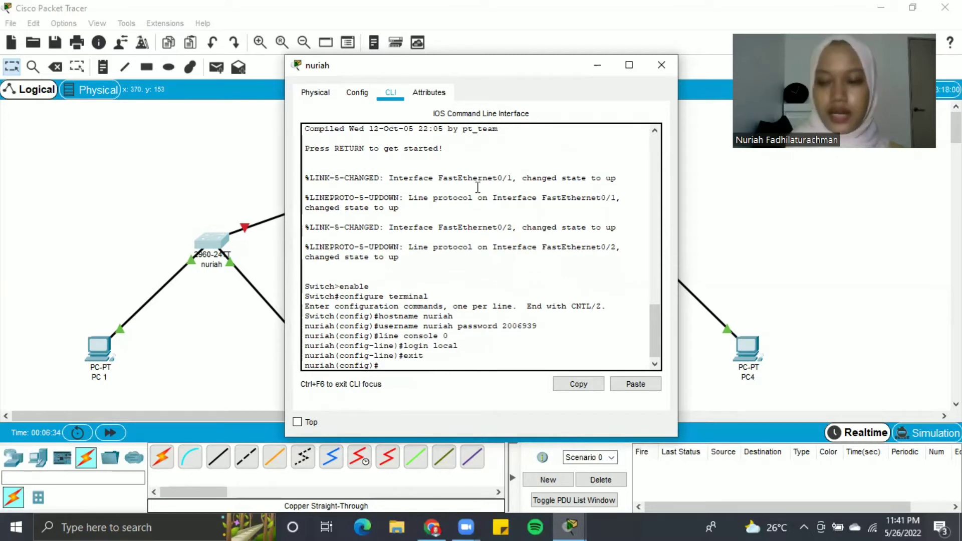
- Reread the banner task in the assignment PDF, then return to the switch CLI
{"action": "mouse_move", "coordinate": [432, 526]}
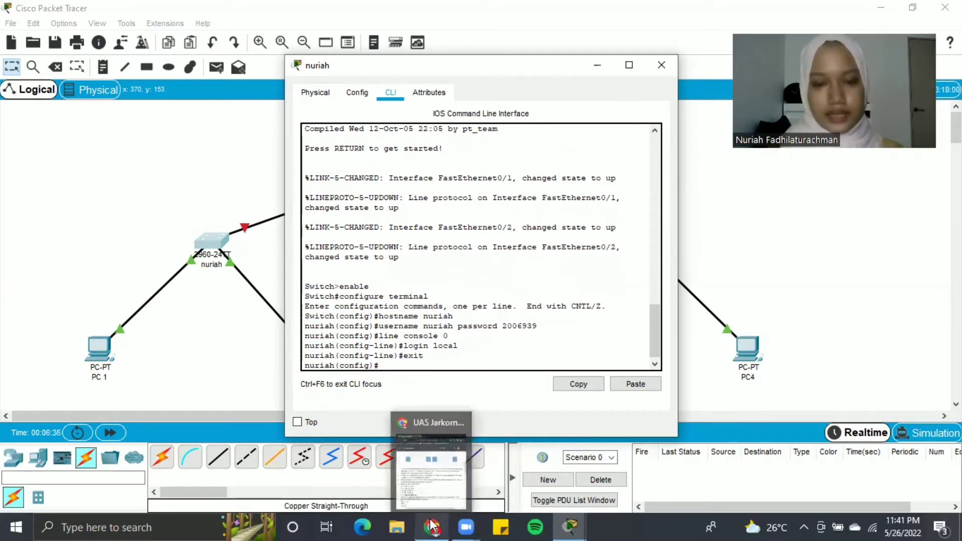
{"action": "left_click", "coordinate": [433, 499]}
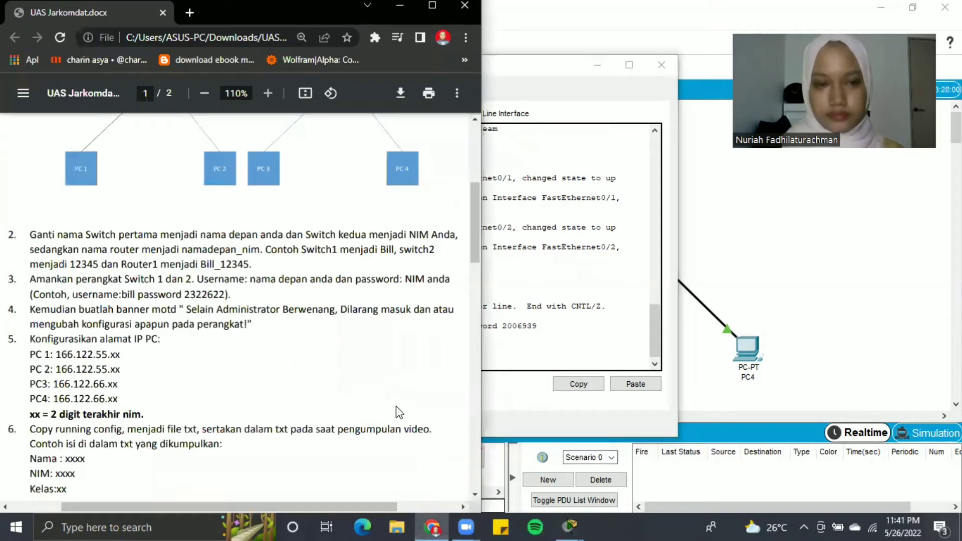
{"action": "scroll", "coordinate": [174, 261], "scroll_direction": "down", "scroll_amount": 3}
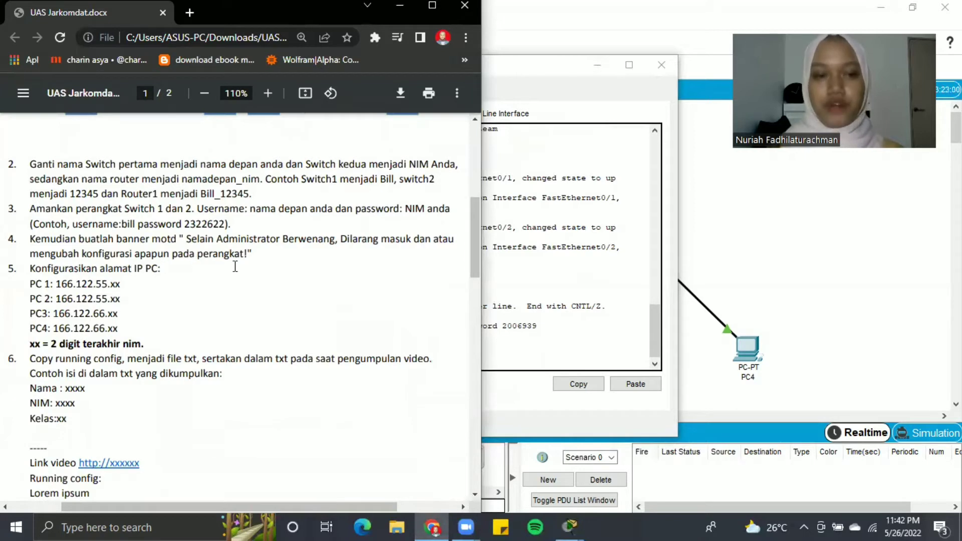
{"action": "left_click", "coordinate": [543, 348]}
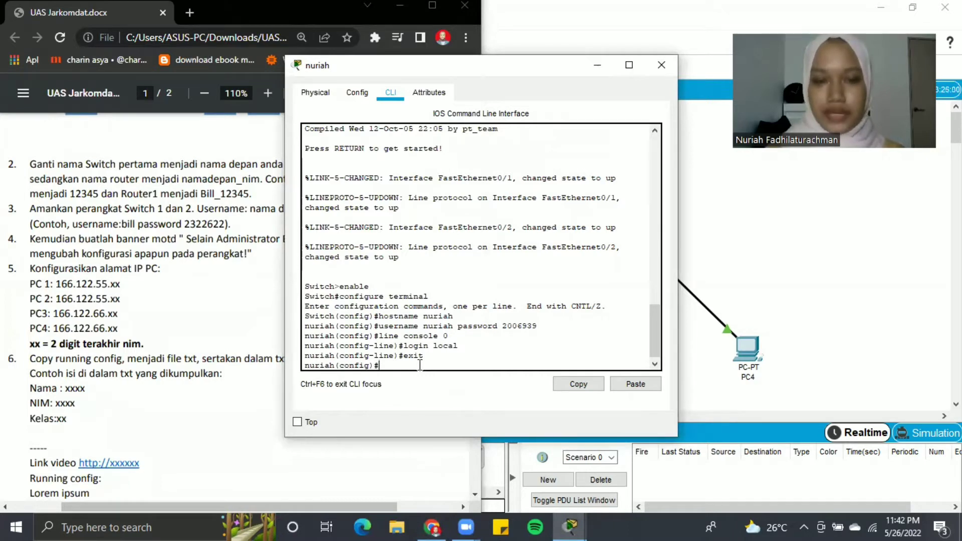
- Set the first switch's banner motd to 'Selain Administrator Berwenang, Dilarang masuk … perangkat!'
{"action": "type", "text": "ban"}
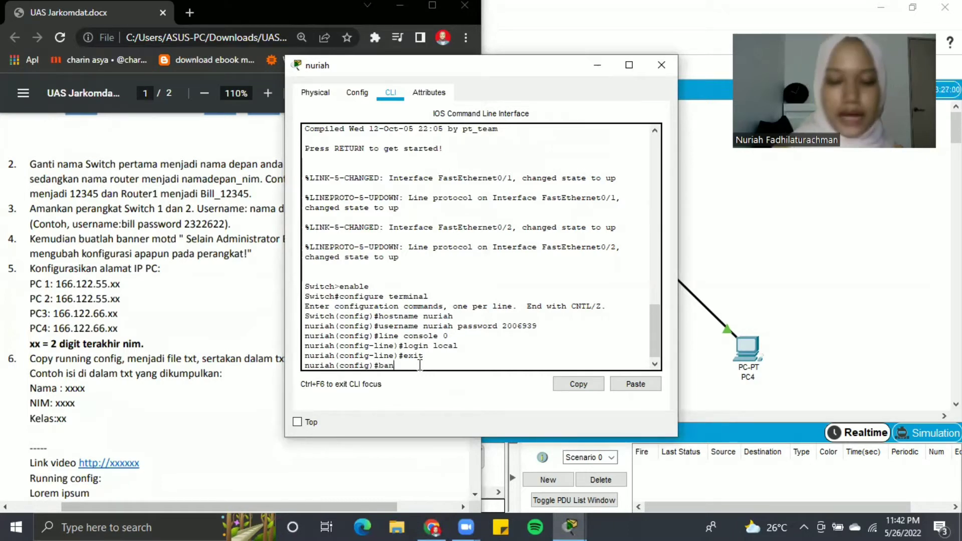
{"action": "type", "text": "ner m"}
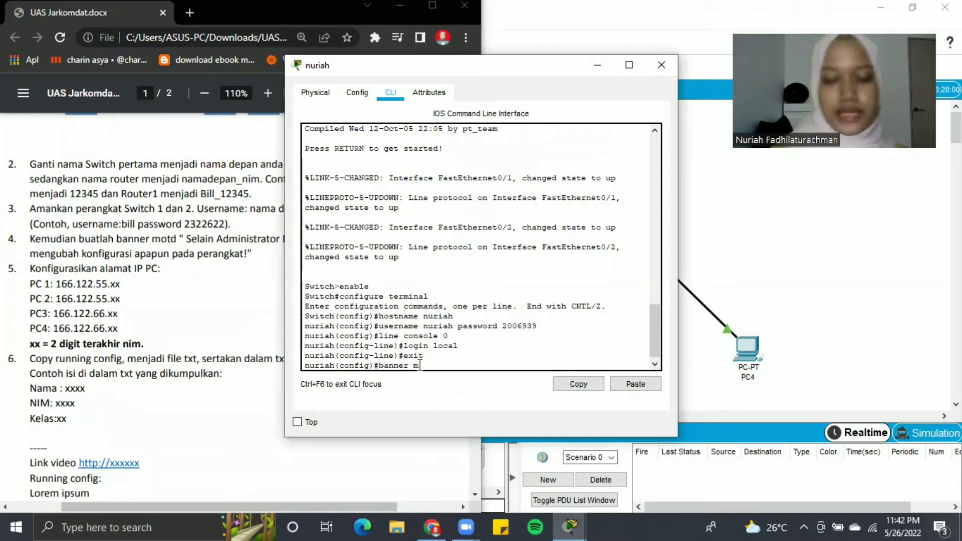
{"action": "type", "text": "otd"}
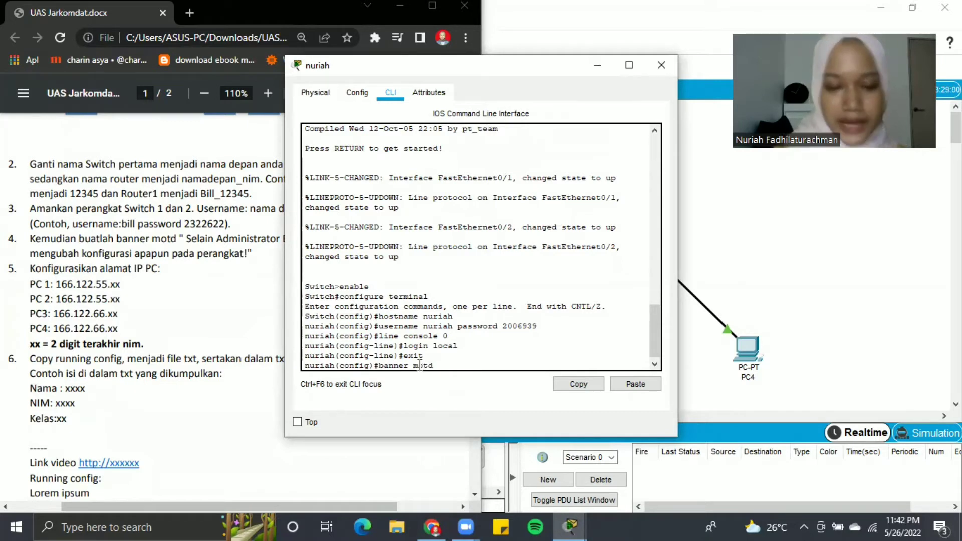
{"action": "type", "text": " #"}
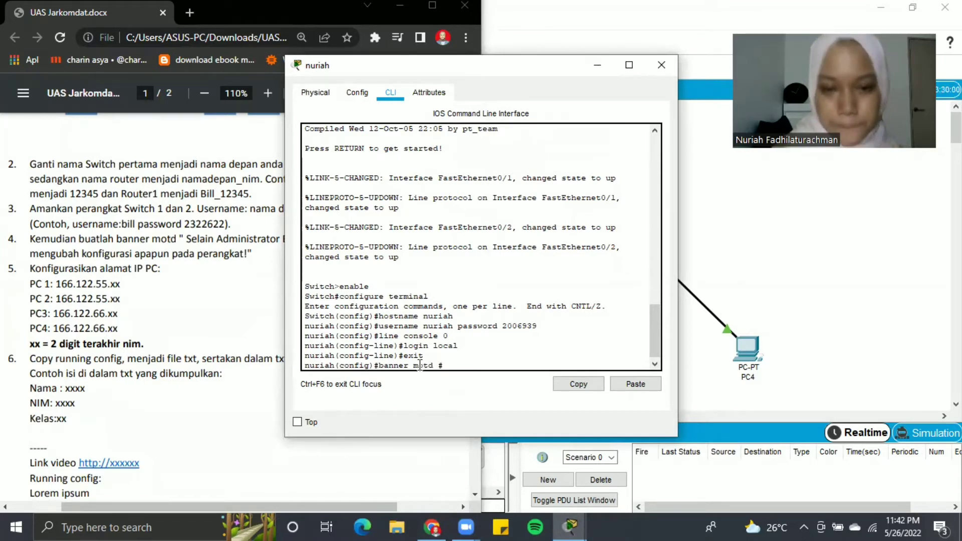
{"action": "type", "text": "S1eia"}
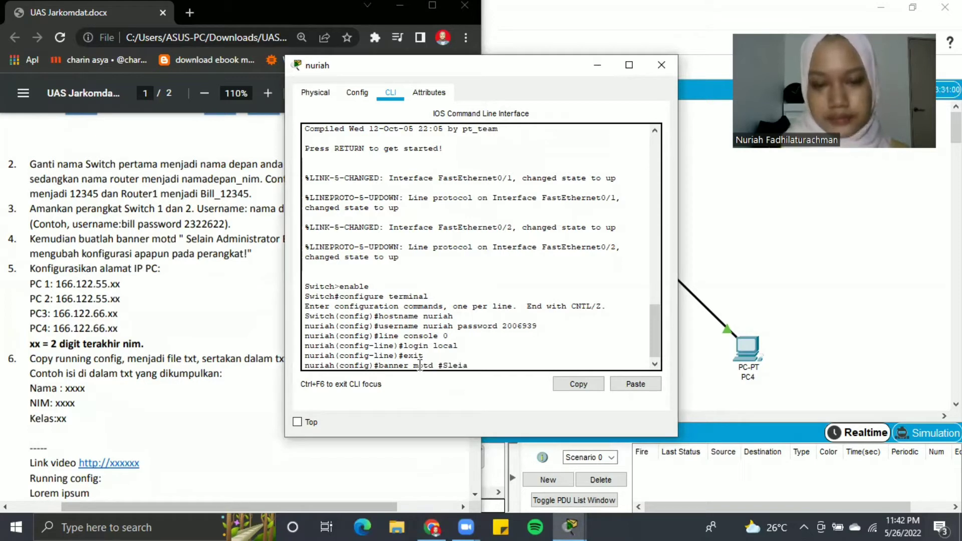
{"action": "key", "text": "BackSpace"}
{"action": "key", "text": "BackSpace"}
{"action": "key", "text": "BackSpace"}
{"action": "key", "text": "BackSpace"}
{"action": "type", "text": "elain Administr"}
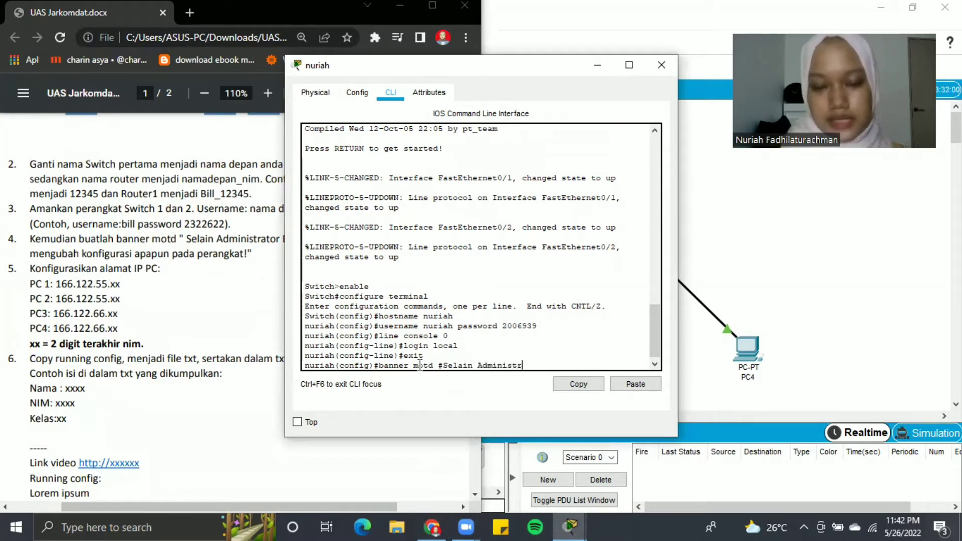
{"action": "type", "text": "ator B"}
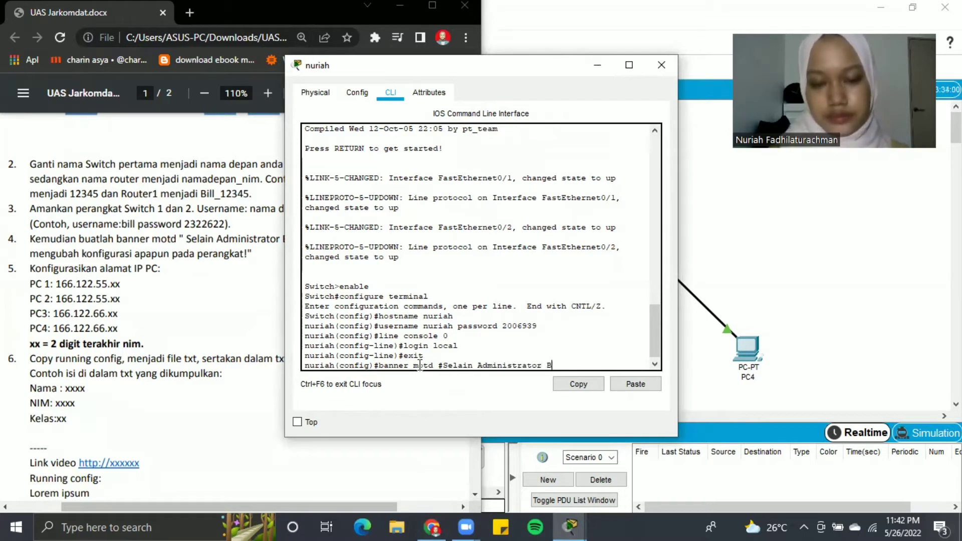
{"action": "type", "text": "erwenang"}
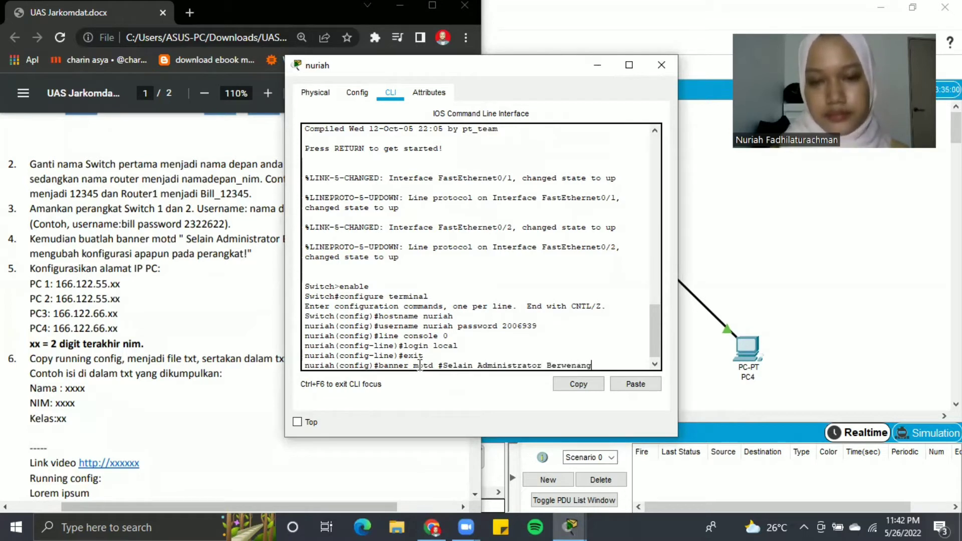
{"action": "type", "text": ", Dilaran"}
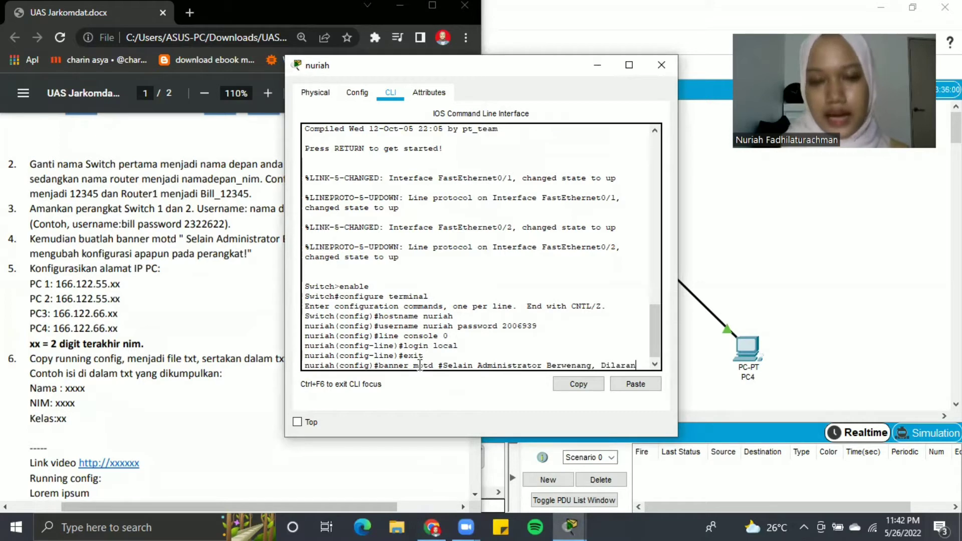
{"action": "type", "text": "g masu"}
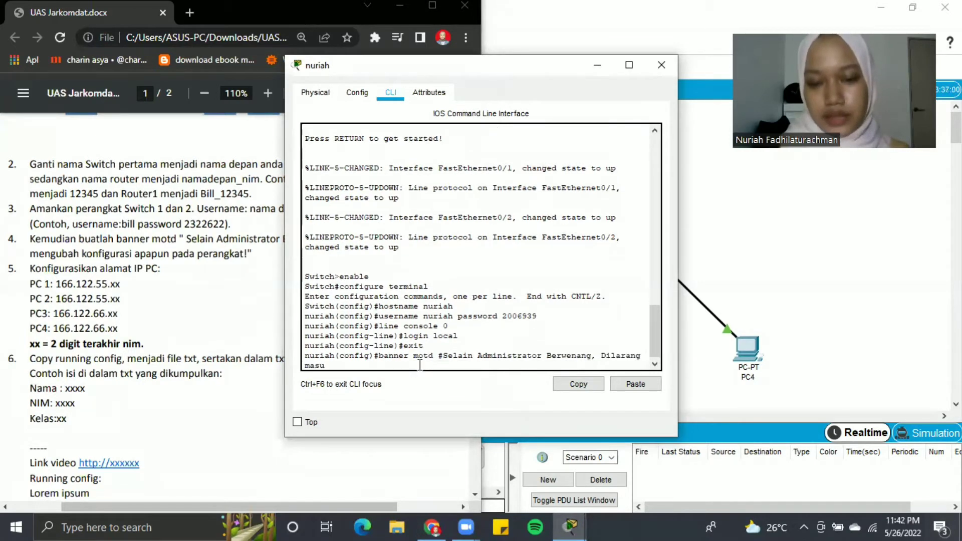
{"action": "type", "text": "k dan atau "}
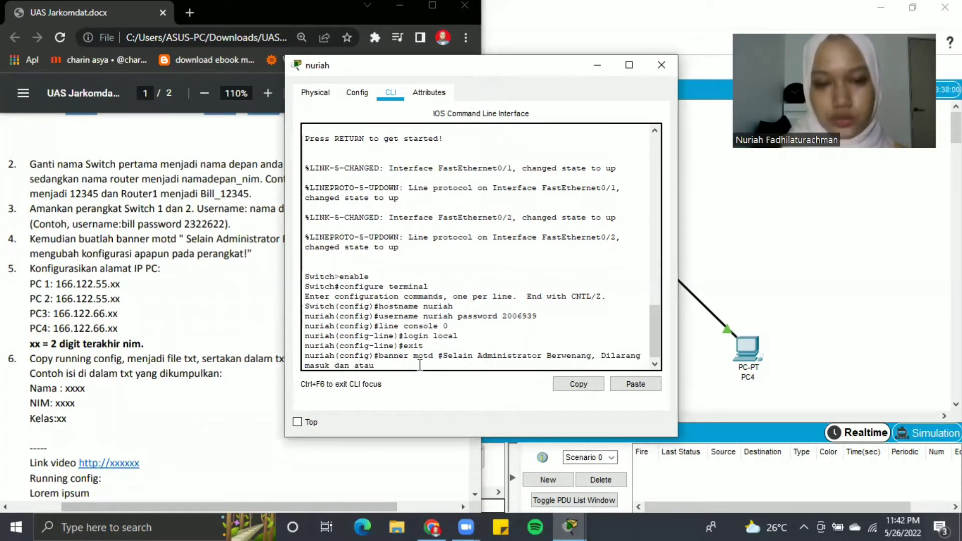
{"action": "type", "text": "men"}
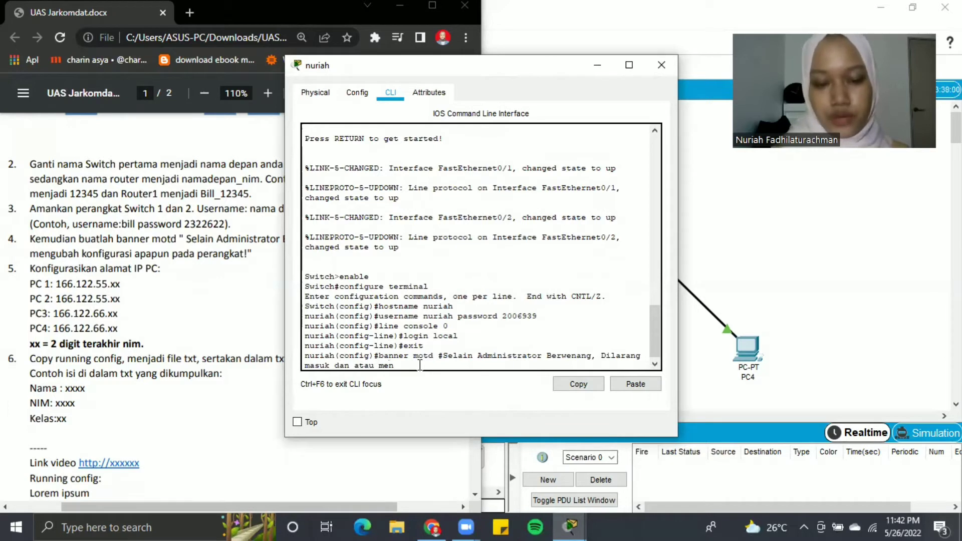
{"action": "type", "text": "gubah konfi"}
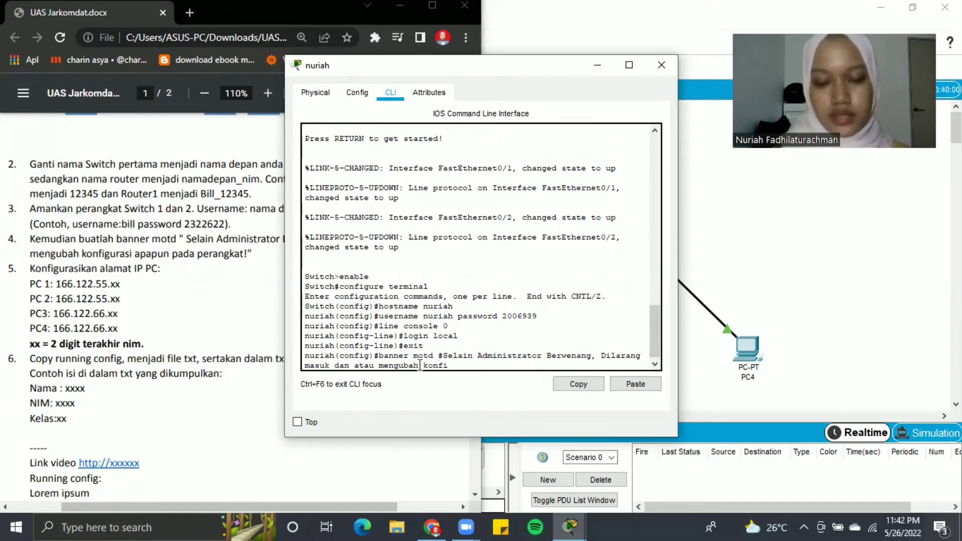
{"action": "type", "text": "gurasi aop"}
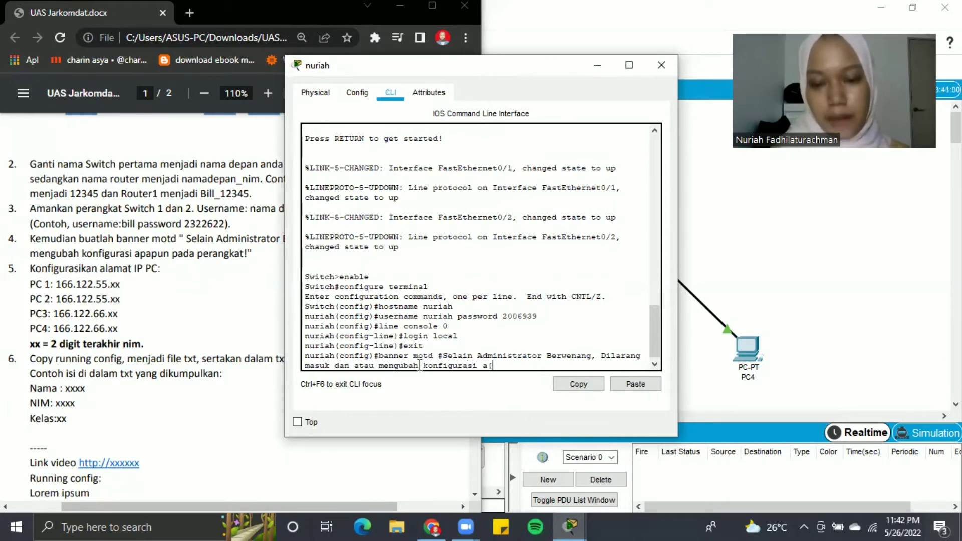
{"action": "key", "text": "BackSpace"}
{"action": "key", "text": "BackSpace"}
{"action": "type", "text": "p"}
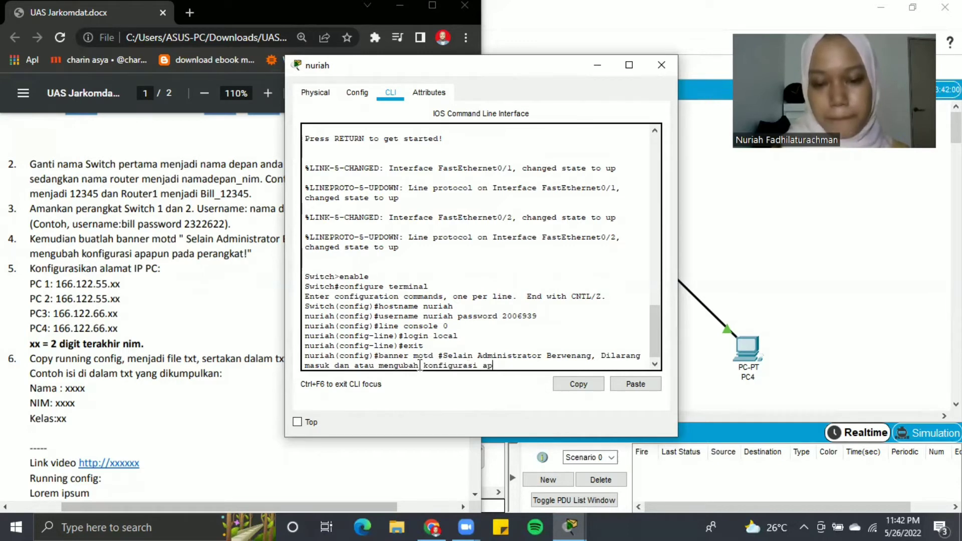
{"action": "type", "text": "apun pa"}
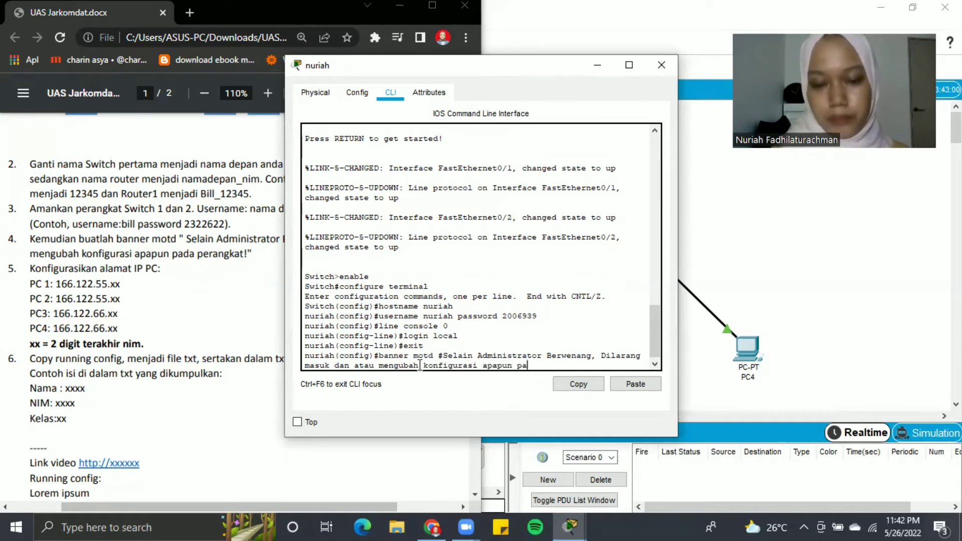
{"action": "type", "text": "d aperangkat"}
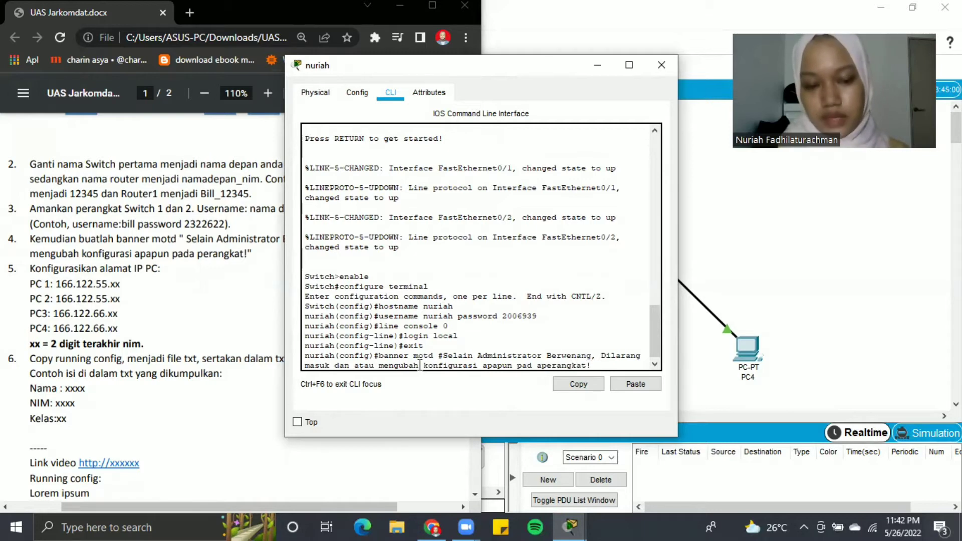
{"action": "type", "text": "!#"}
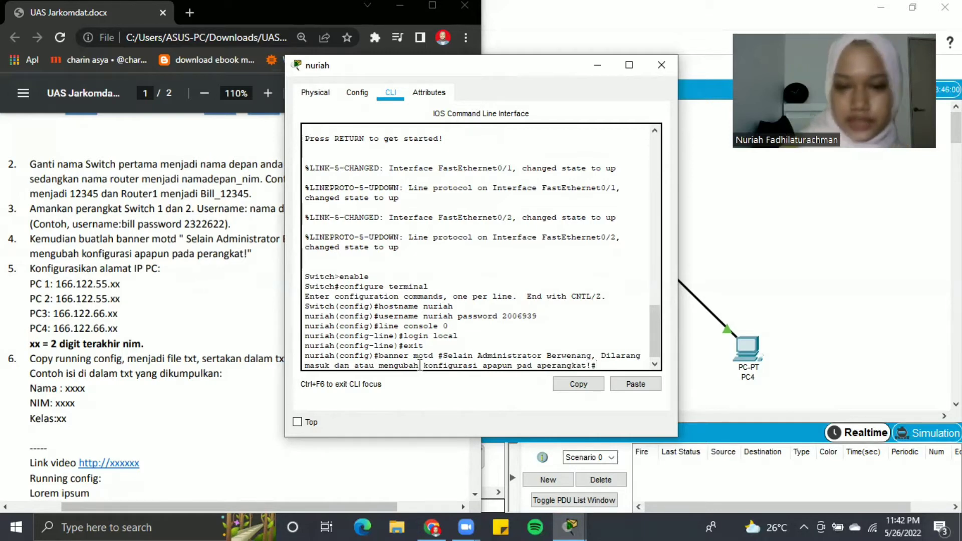
{"action": "key", "text": "Return"}
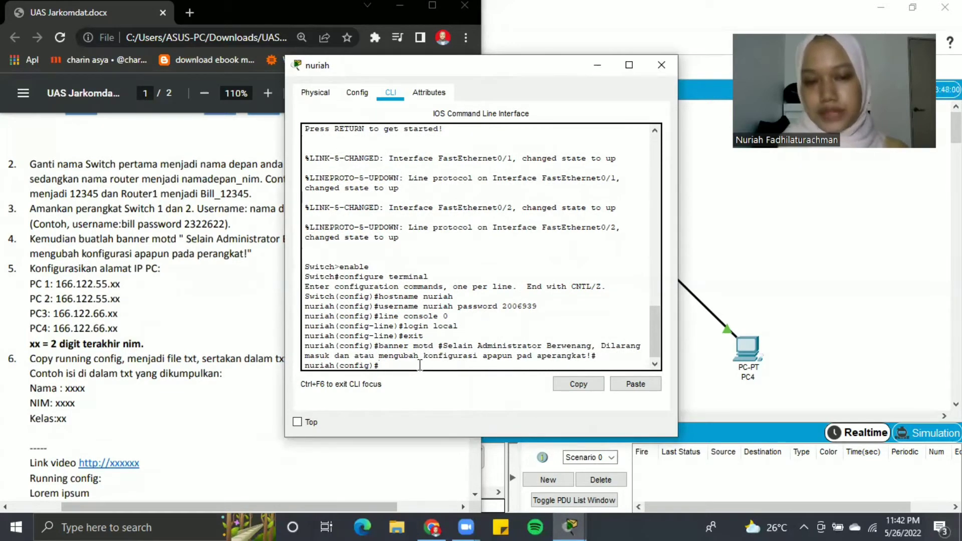
- Exit configuration and privileged modes to end the first switch's console session
{"action": "type", "text": "exit"}
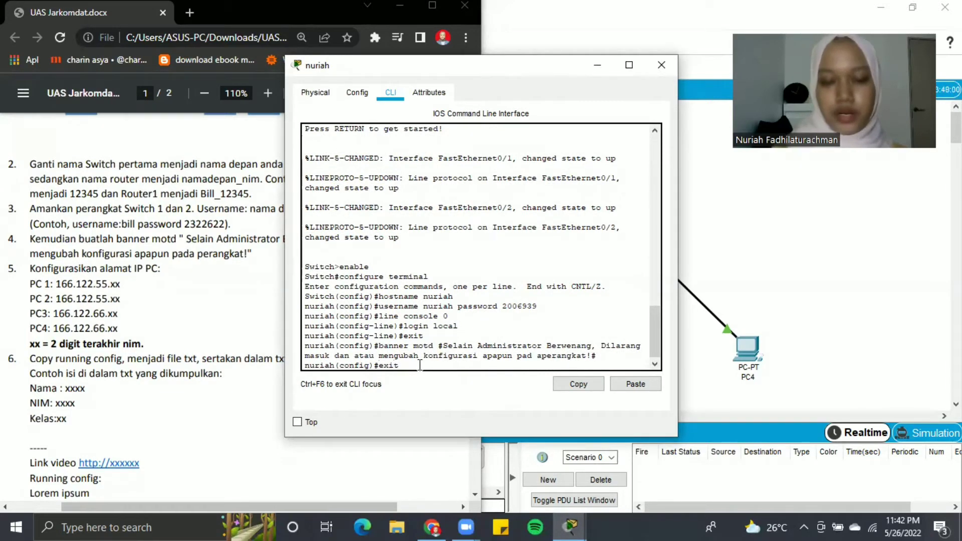
{"action": "key", "text": "Return"}
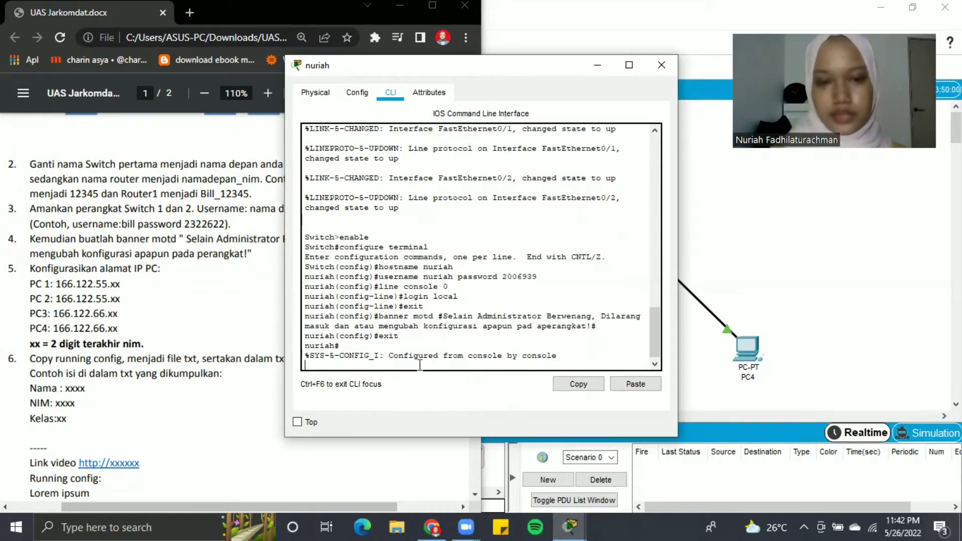
{"action": "key", "text": "Return"}
{"action": "type", "text": "e"}
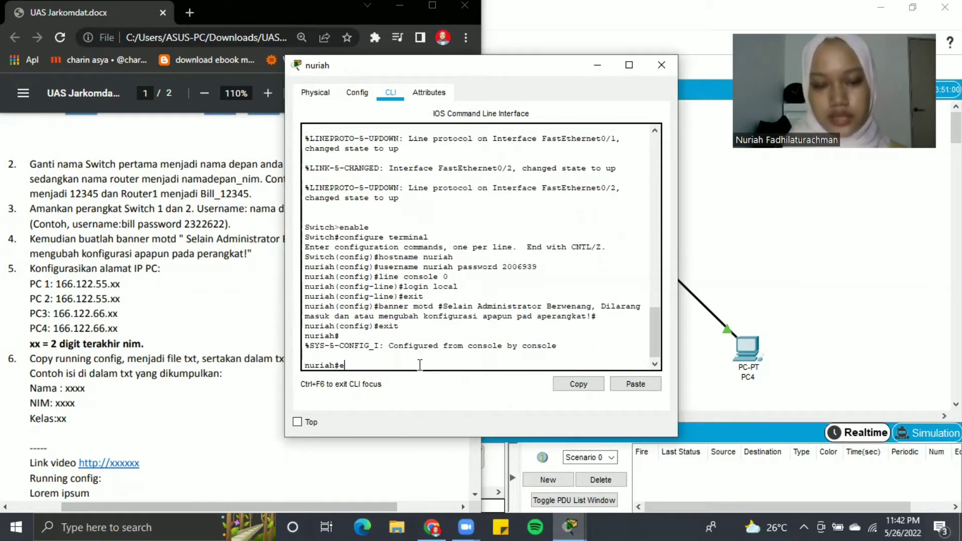
{"action": "type", "text": "xit"}
{"action": "key", "text": "Return"}
{"action": "key", "text": "Return"}
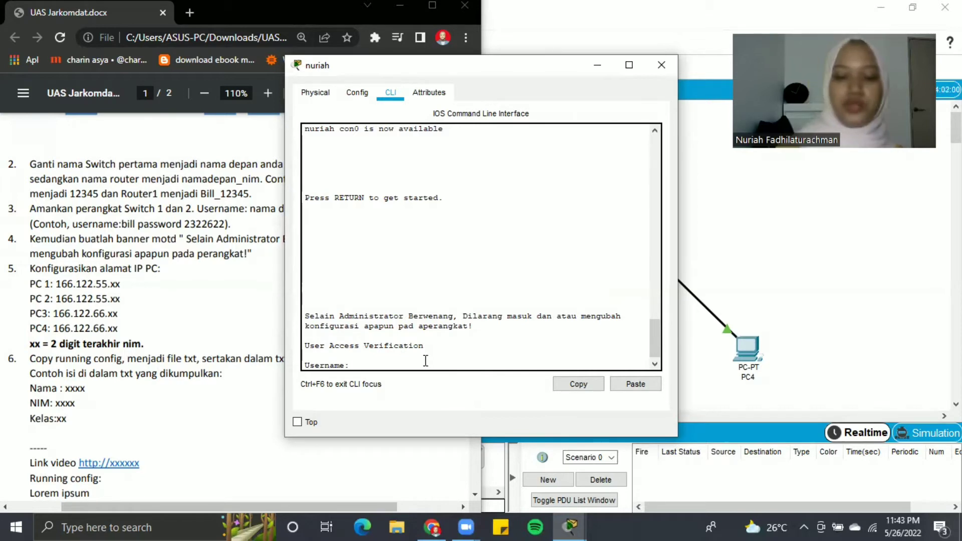
- Log back in with the local account to see the banner, then close the switch window
{"action": "type", "text": "nuriah"}
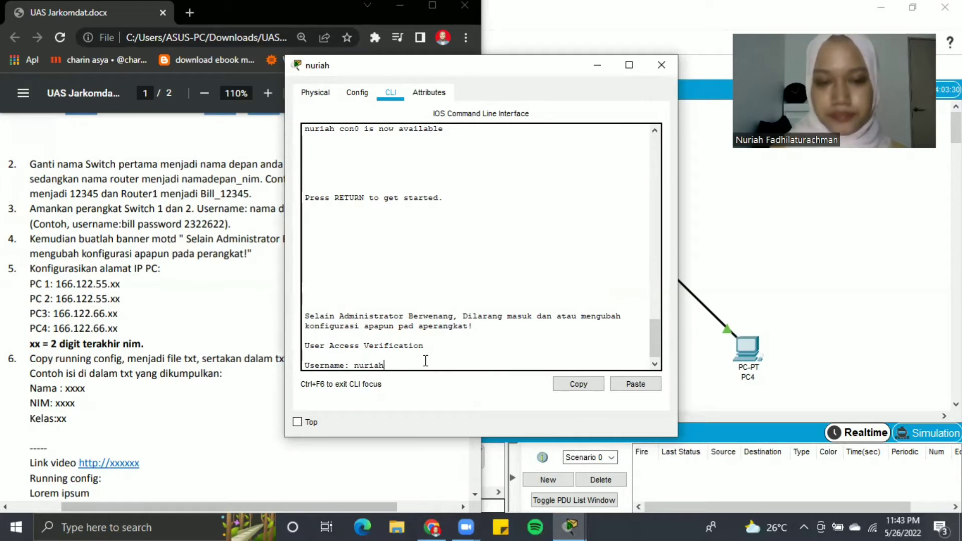
{"action": "key", "text": "Return"}
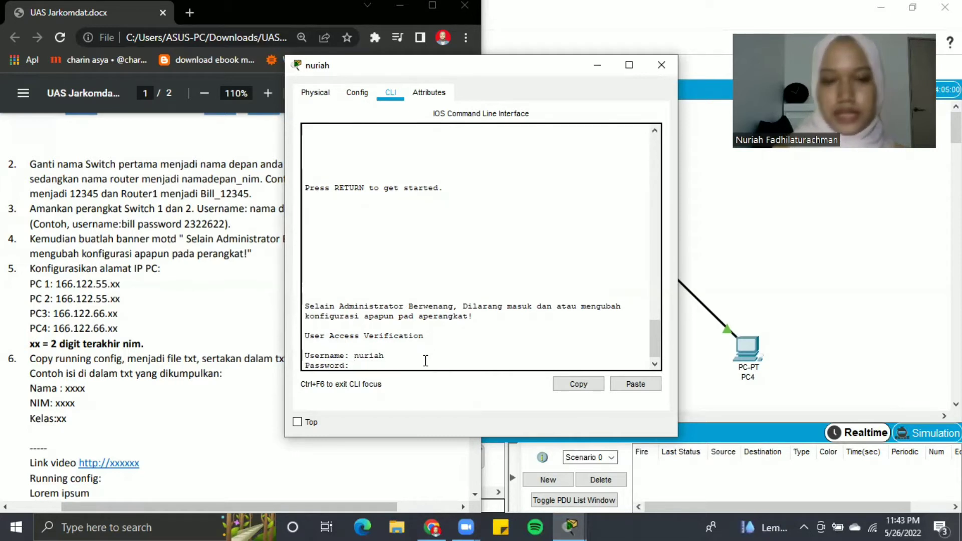
{"action": "key", "text": "Return"}
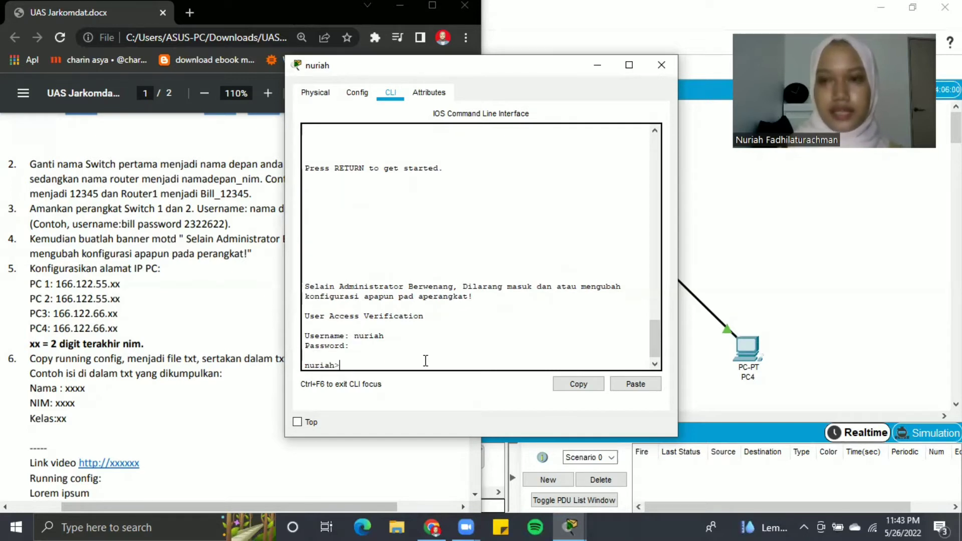
{"action": "left_click", "coordinate": [662, 69]}
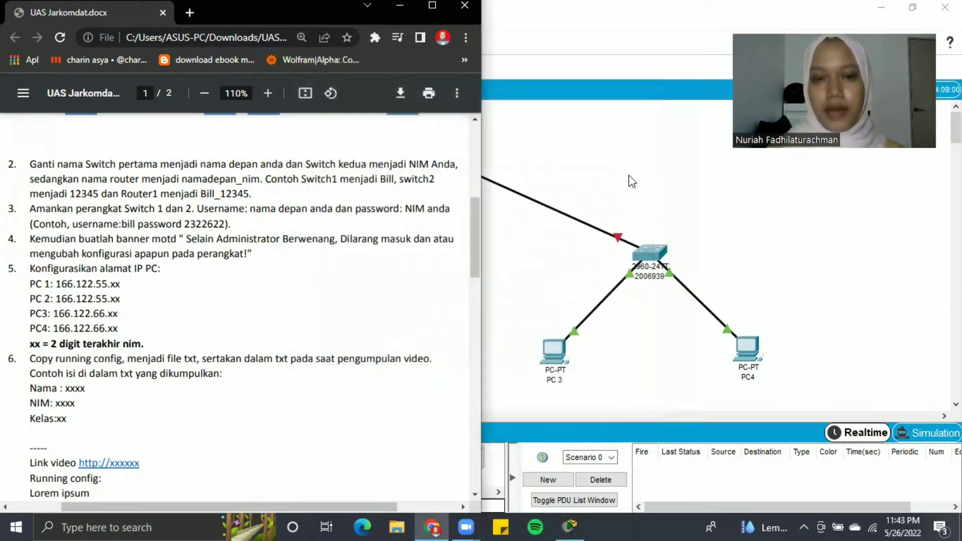
{"action": "left_click", "coordinate": [643, 191]}
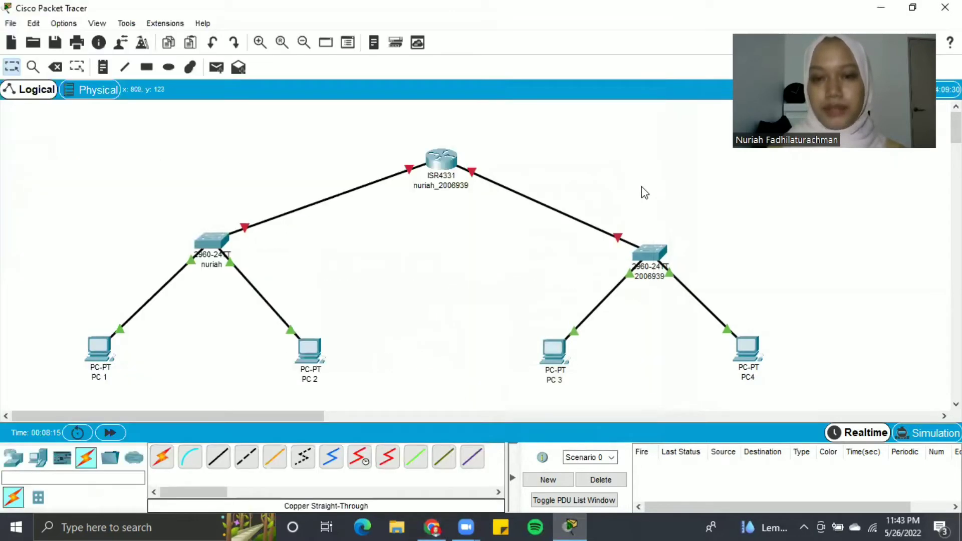
{"action": "left_click", "coordinate": [654, 254]}
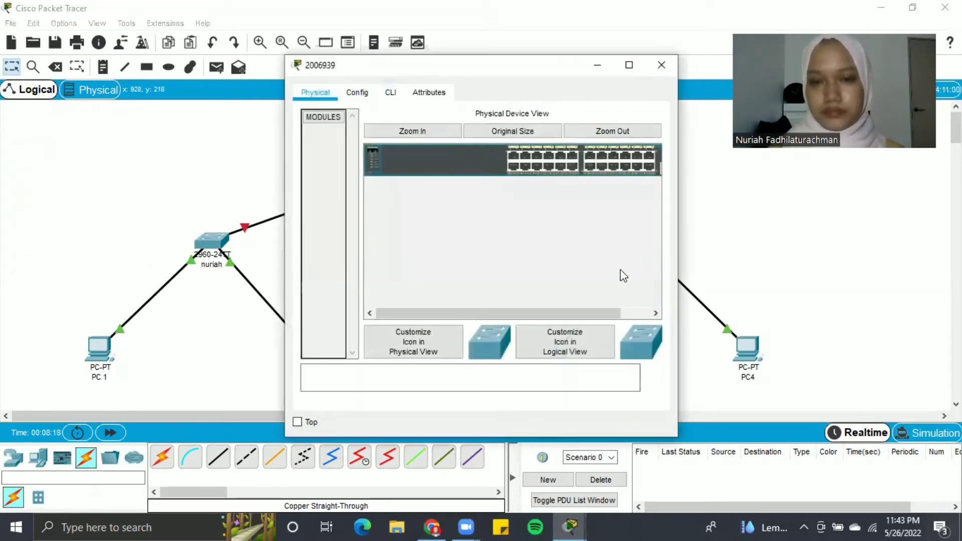
{"action": "left_click", "coordinate": [388, 93]}
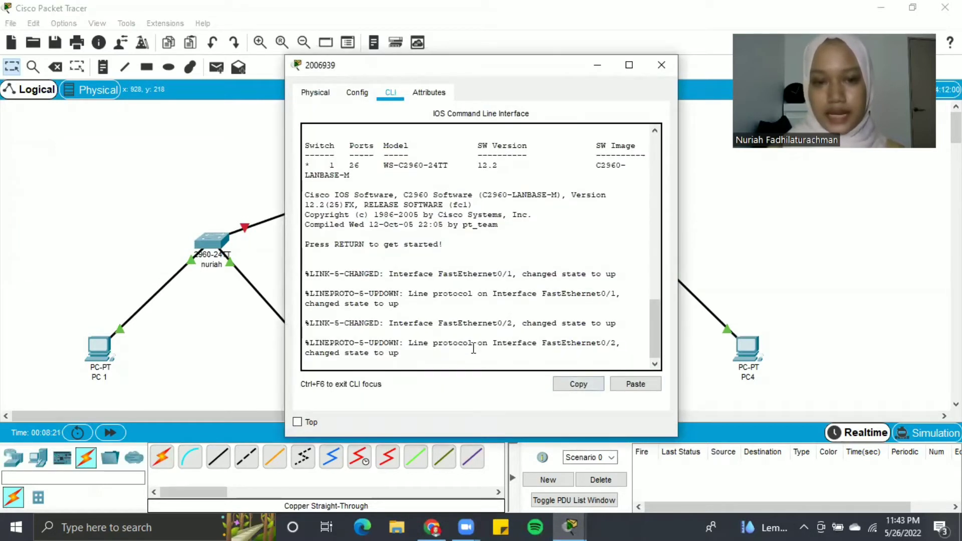
{"action": "key", "text": "Return"}
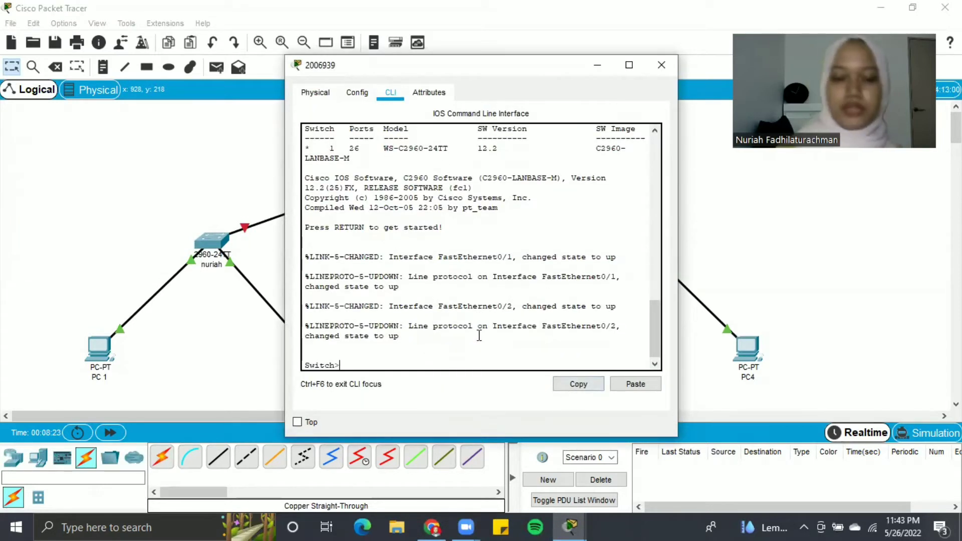
{"action": "type", "text": "enable"}
{"action": "key", "text": "Return"}
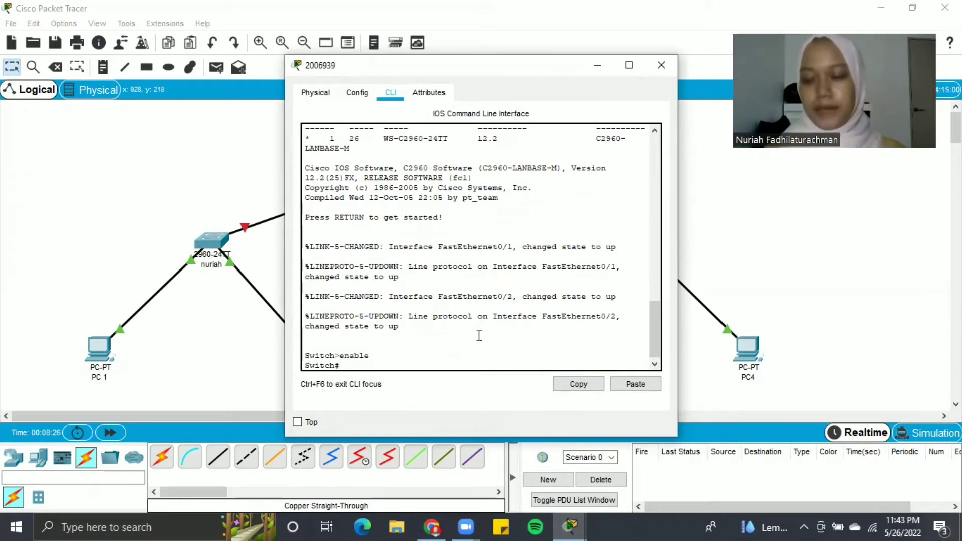
{"action": "type", "text": "con"}
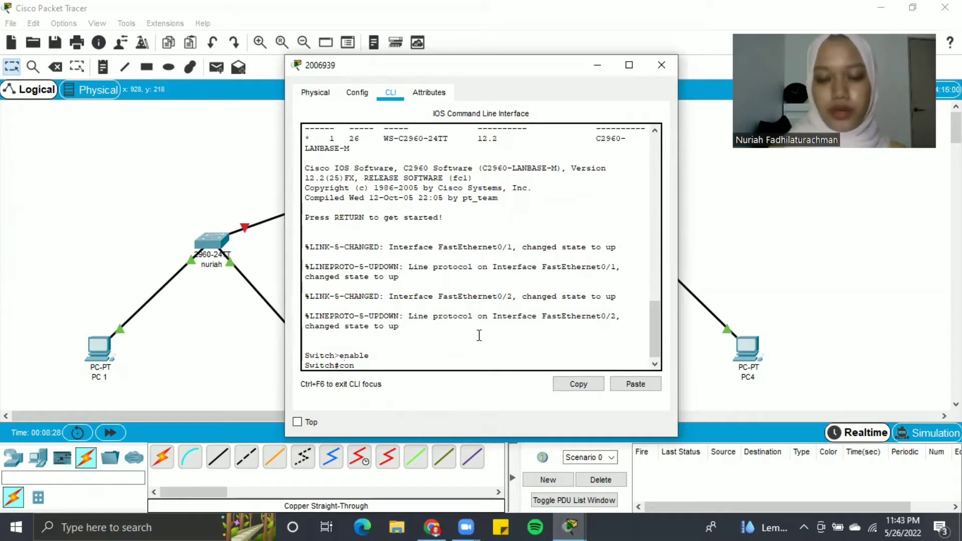
{"action": "type", "text": "figure terminal"}
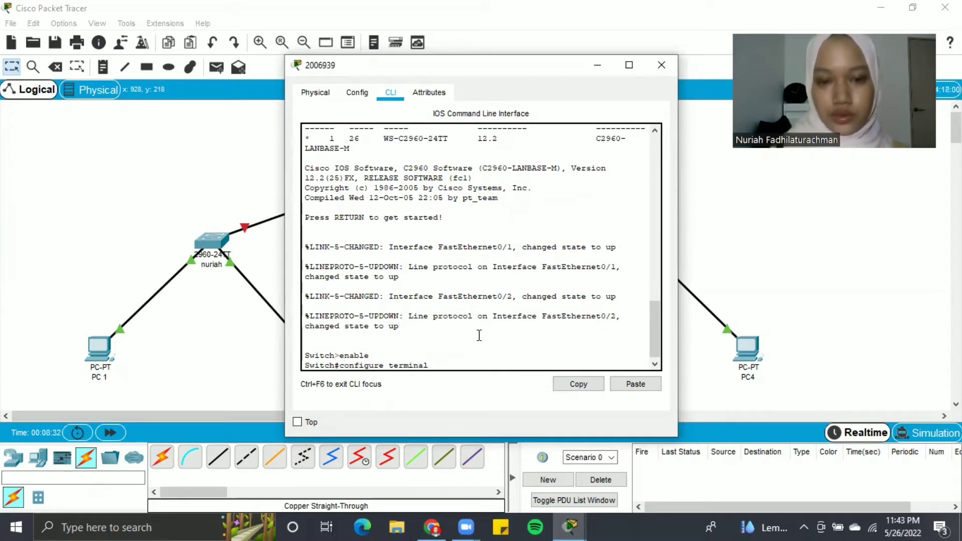
{"action": "key", "text": "Return"}
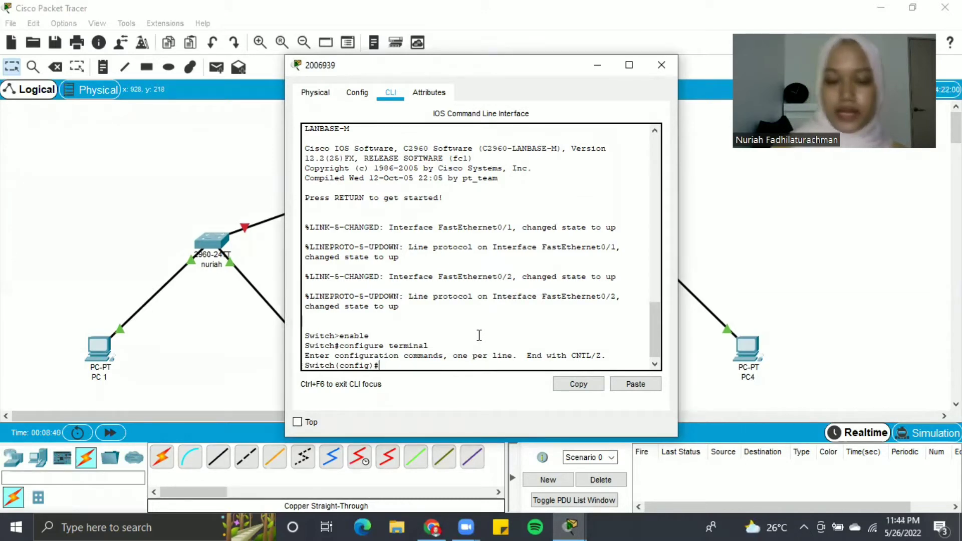
{"action": "type", "text": "ho"}
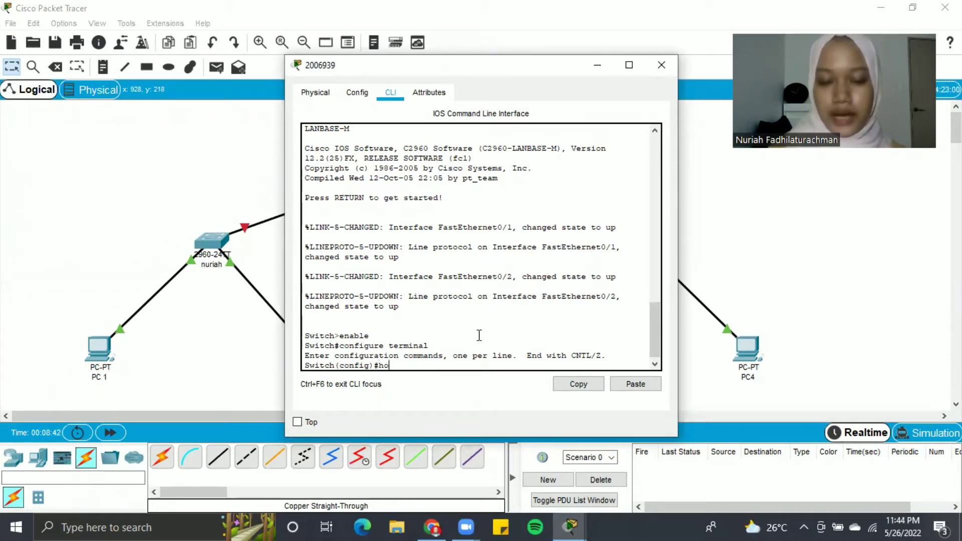
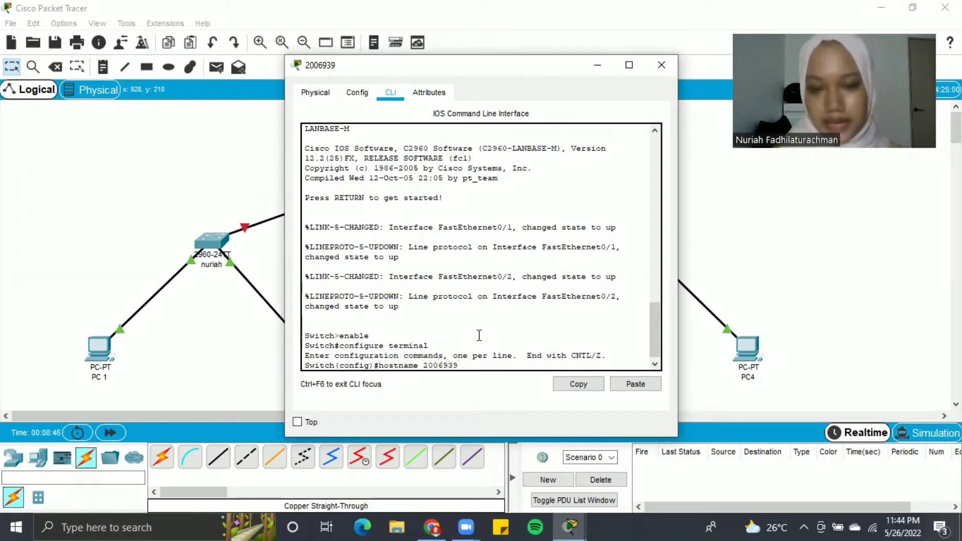
{"action": "key", "text": "Return"}
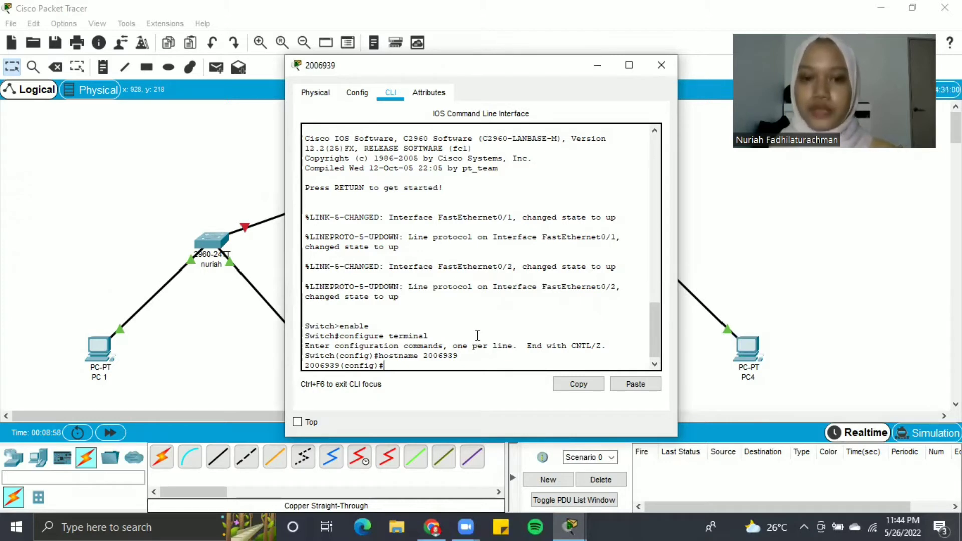
- Create a local user with a password and require login local on console line 0
{"action": "type", "text": "user"}
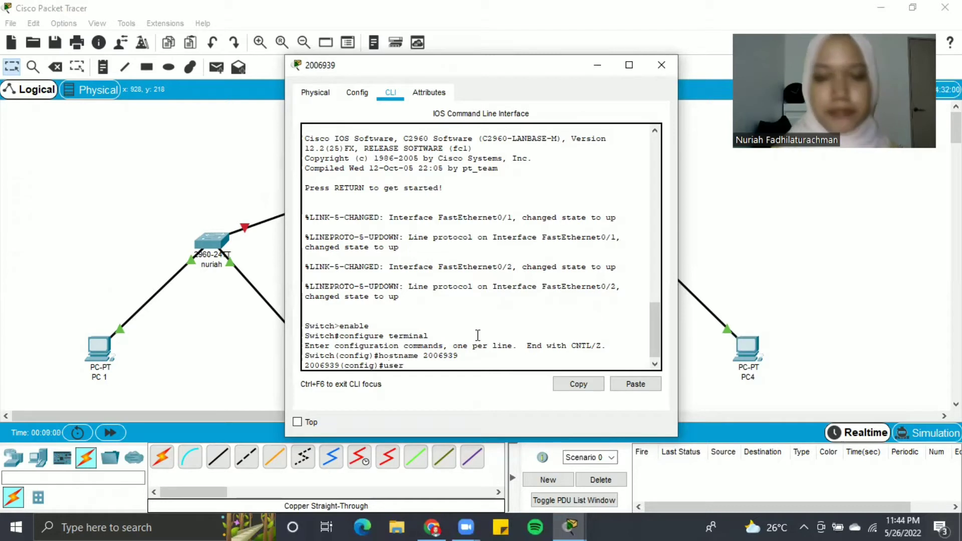
{"action": "type", "text": "name n"}
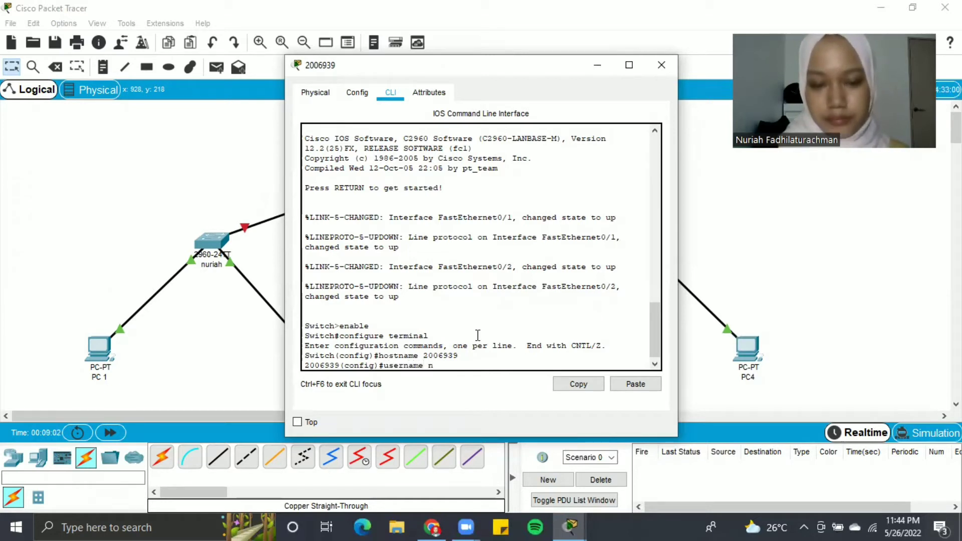
{"action": "type", "text": "uriah password "}
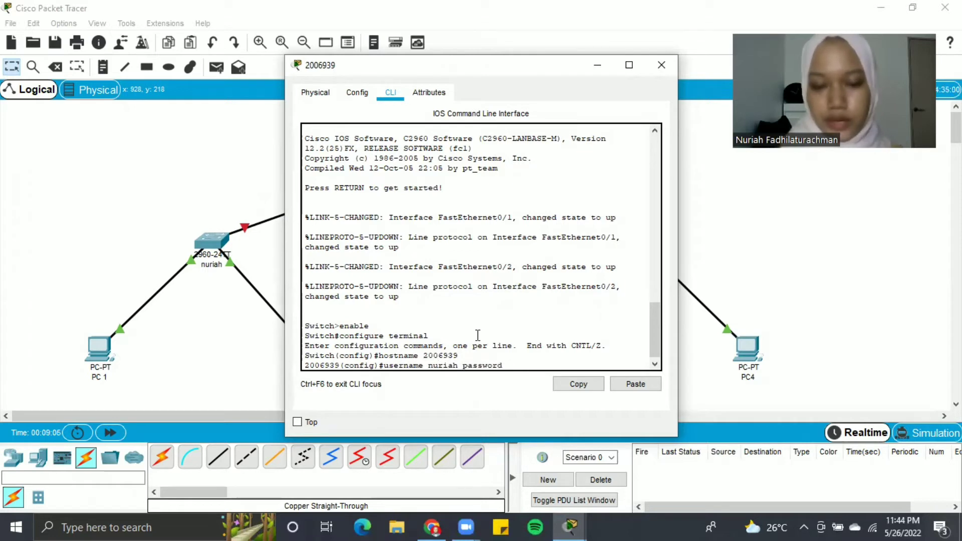
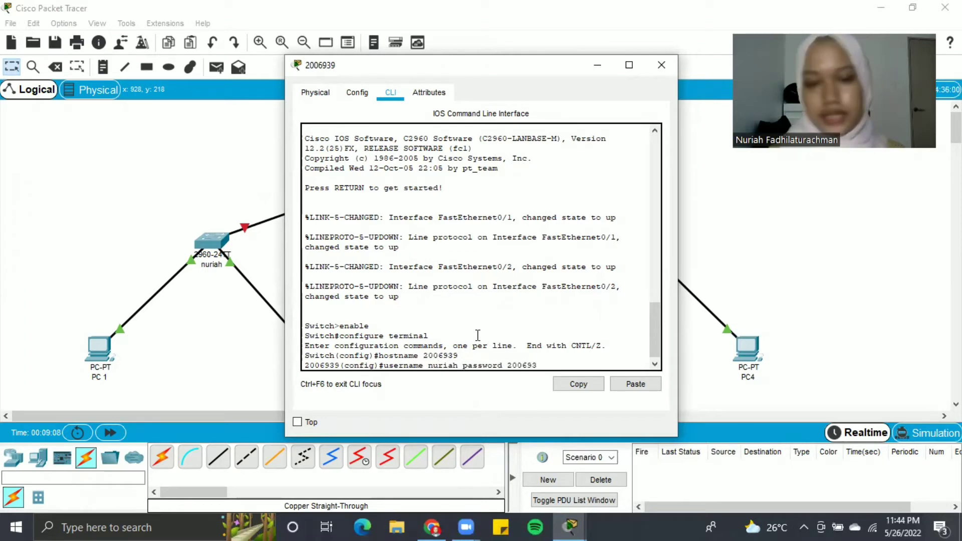
{"action": "key", "text": "Return"}
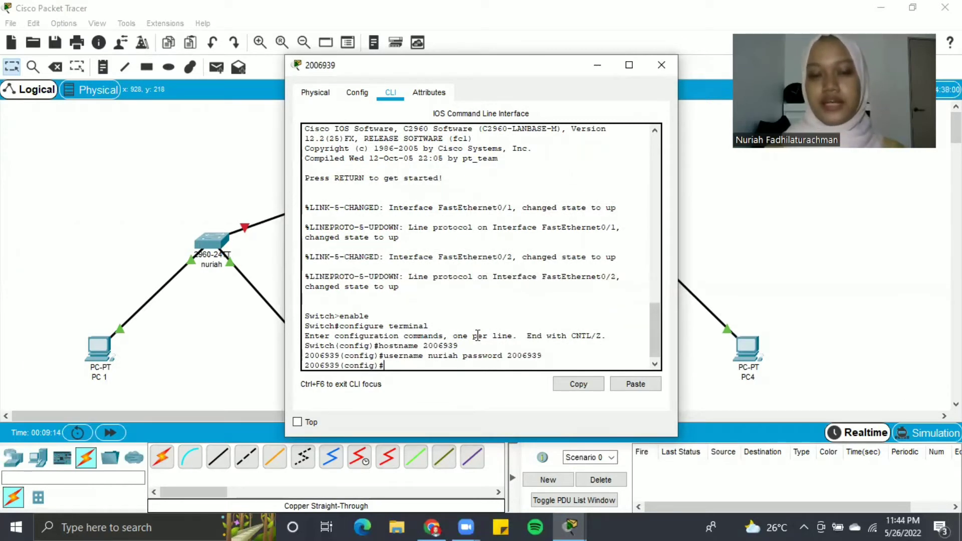
{"action": "type", "text": "line "}
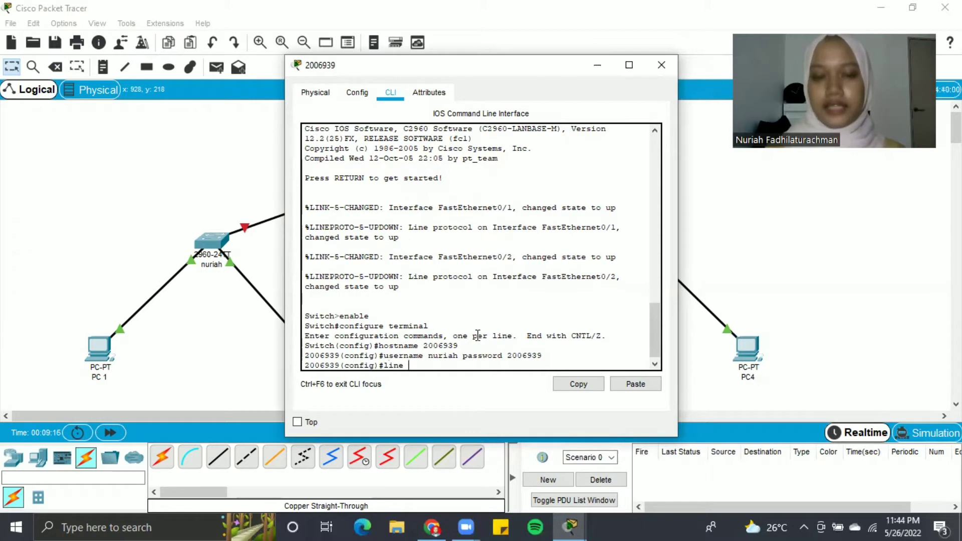
{"action": "type", "text": "console 0"}
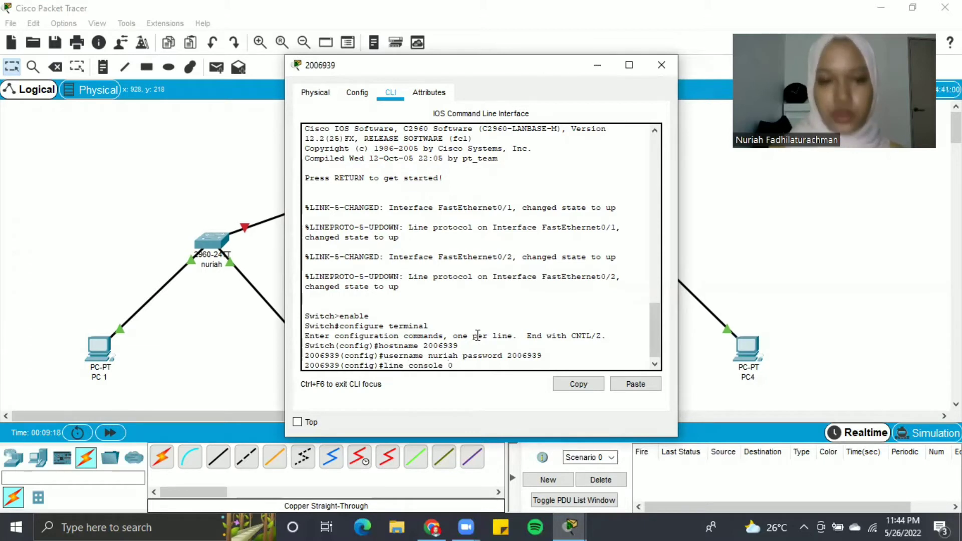
{"action": "key", "text": "Return"}
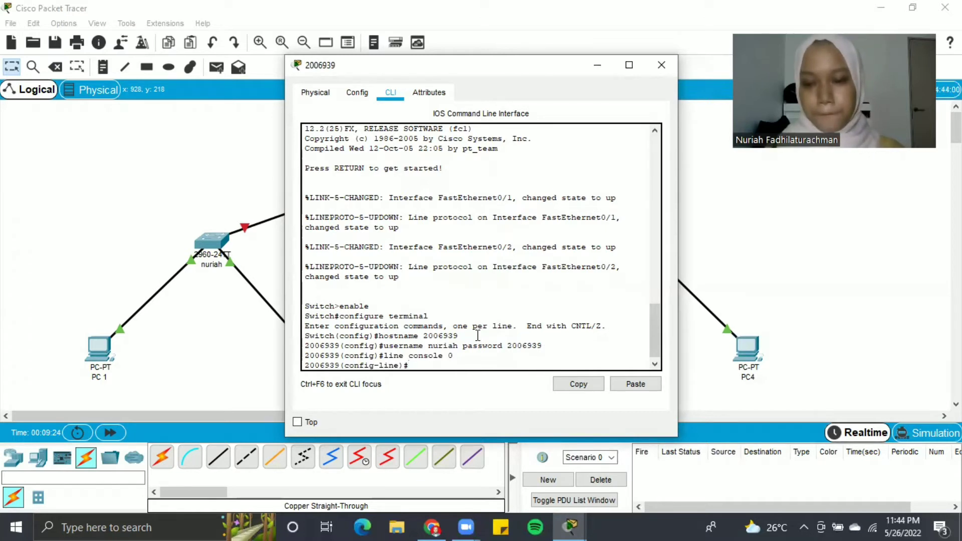
{"action": "type", "text": "lo"}
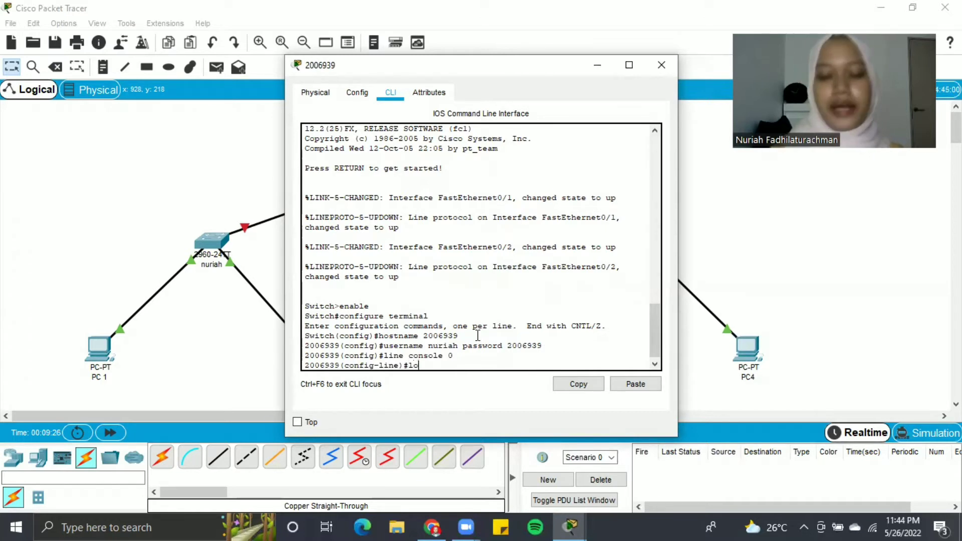
{"action": "type", "text": "gin local"}
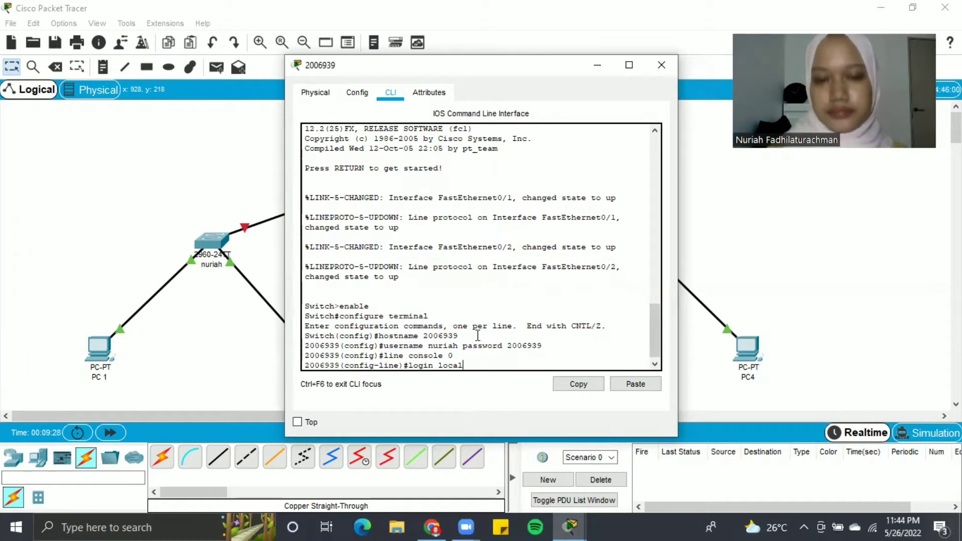
{"action": "key", "text": "Return"}
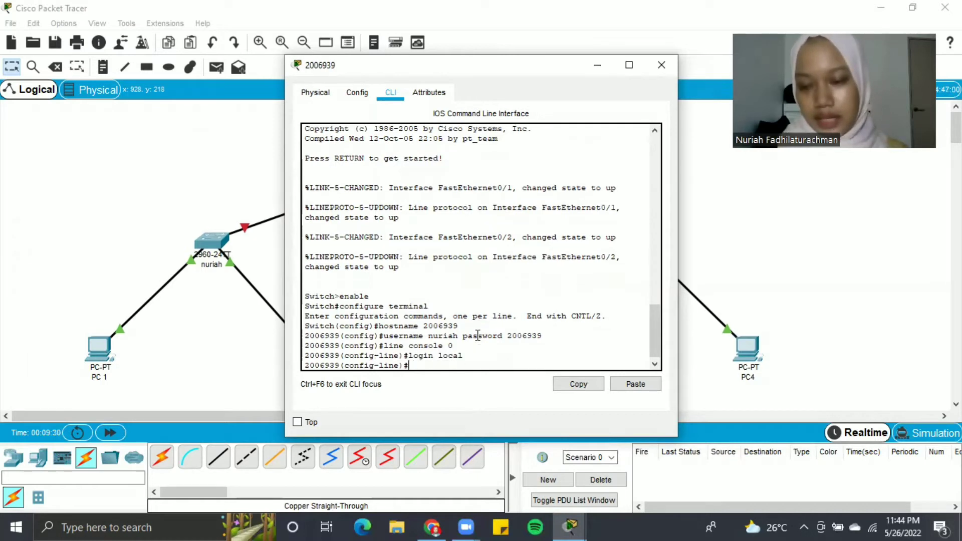
{"action": "type", "text": "exit"}
{"action": "key", "text": "Return"}
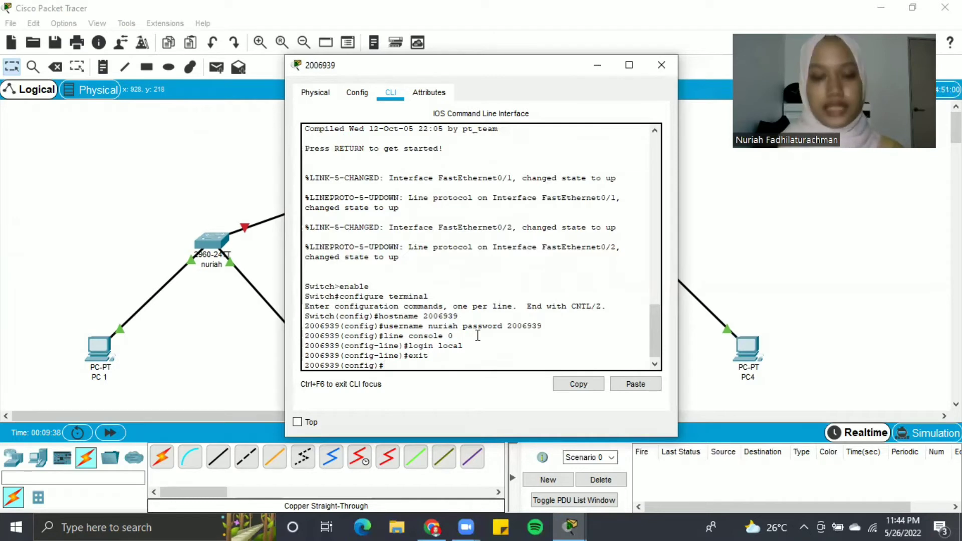
{"action": "type", "text": "ban"}
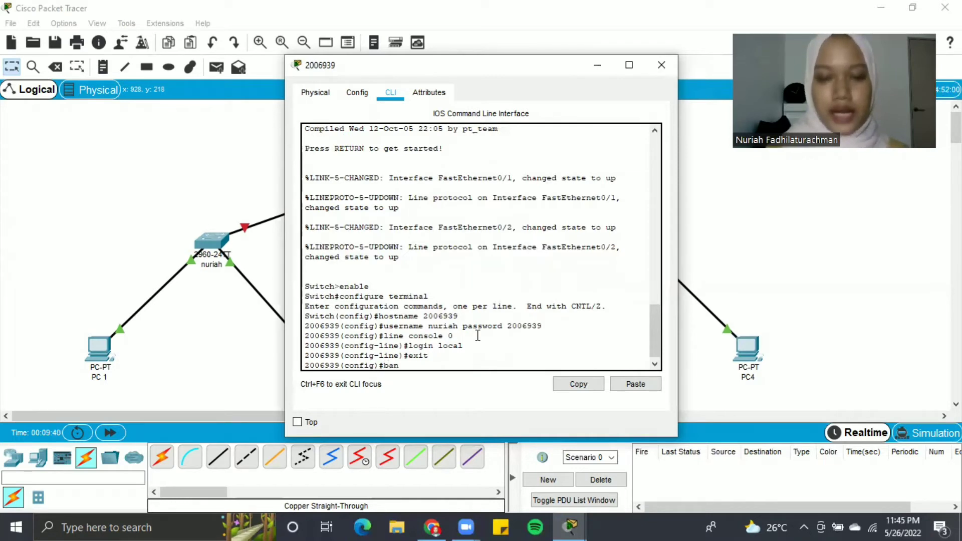
{"action": "type", "text": "ner mo"}
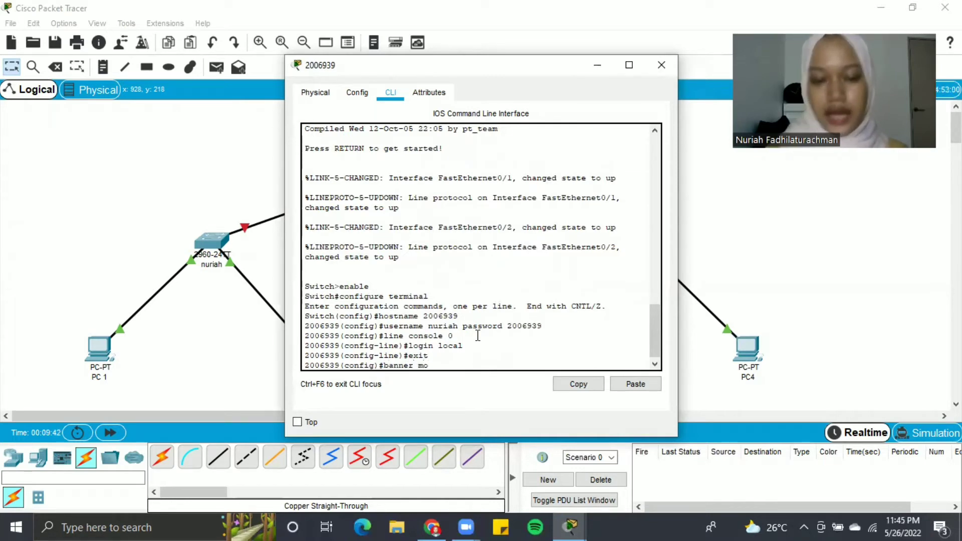
{"action": "type", "text": "td #"}
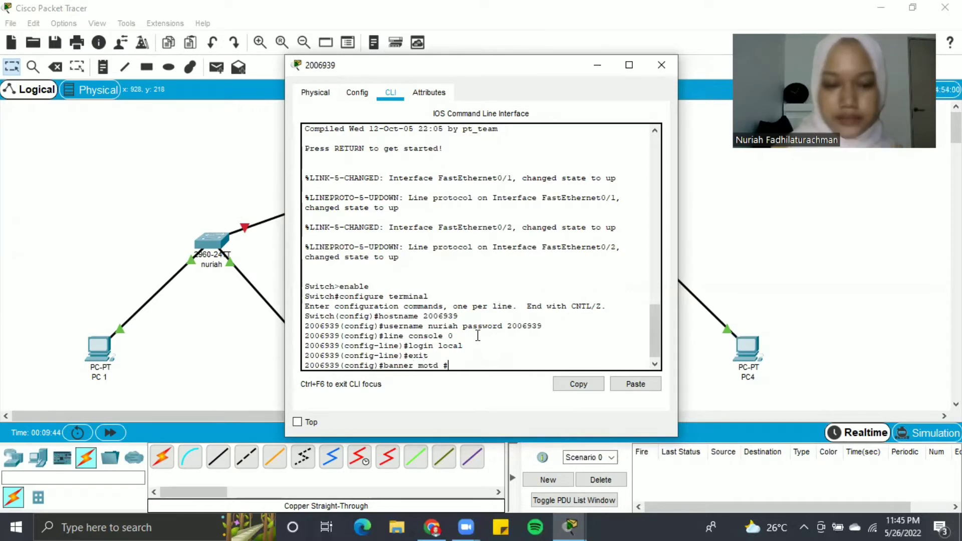
{"action": "type", "text": "Selain A"}
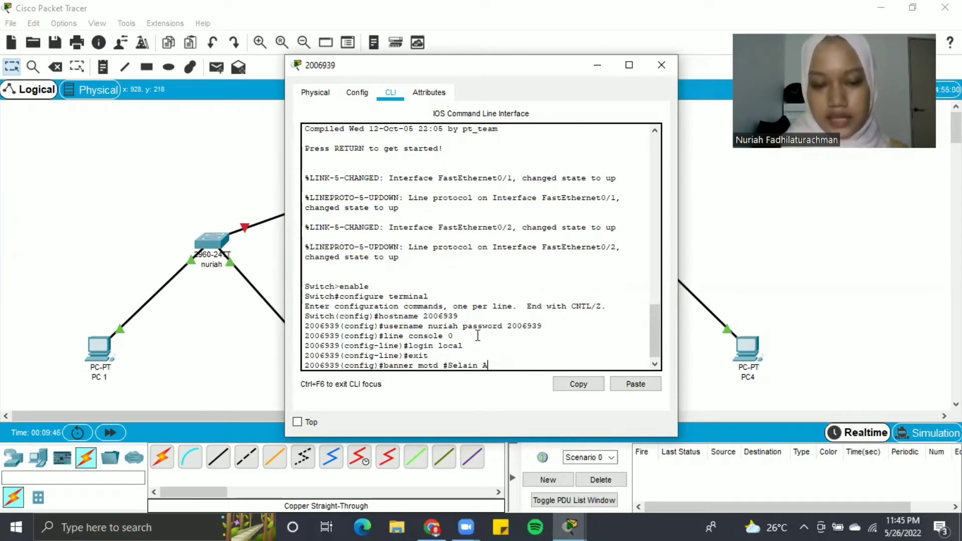
{"action": "type", "text": "dminin="}
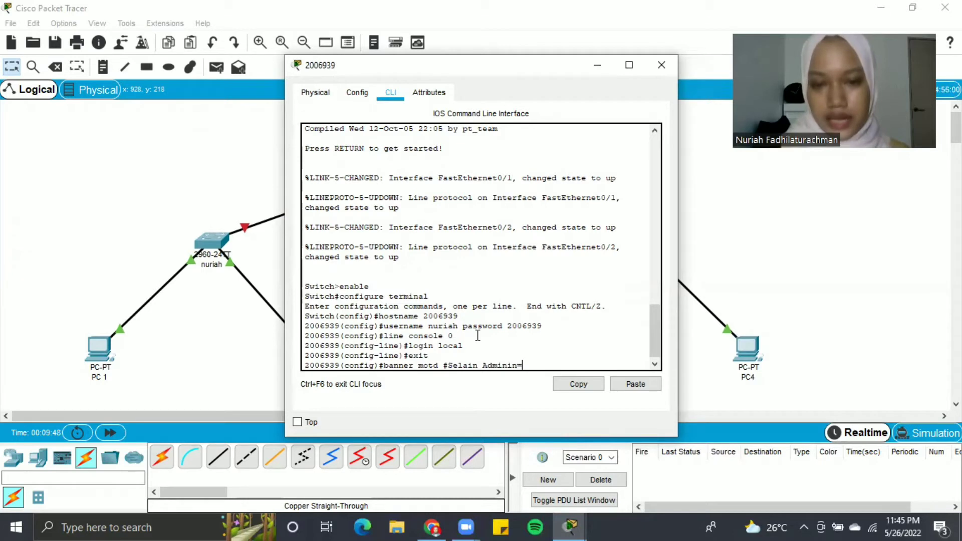
{"action": "key", "text": "BackSpace"}
{"action": "key", "text": "BackSpace"}
{"action": "key", "text": "BackSpace"}
{"action": "type", "text": "ist"}
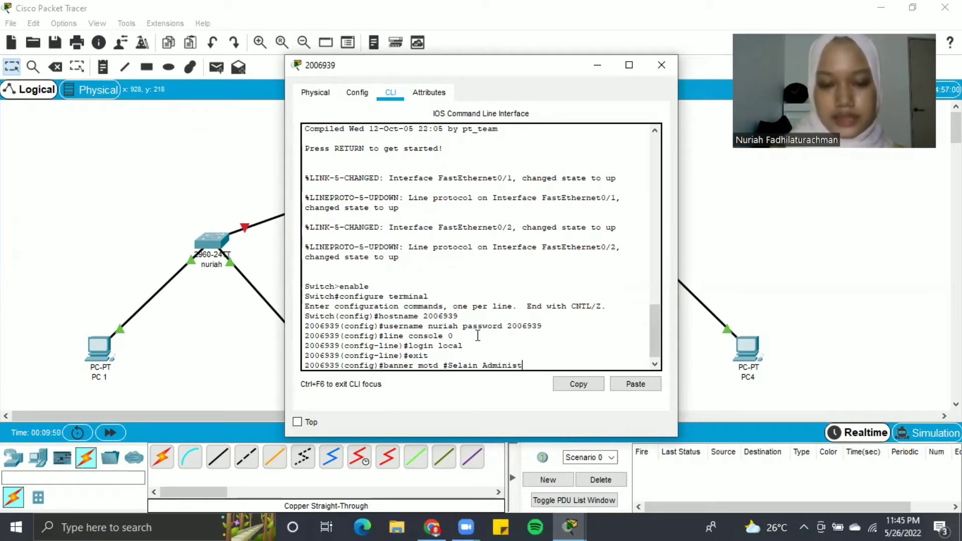
{"action": "type", "text": "rator"}
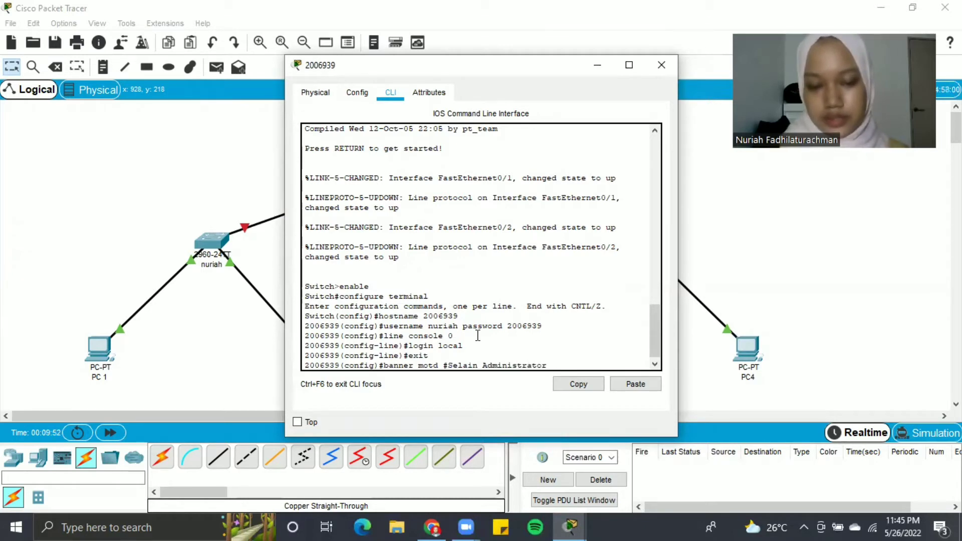
{"action": "type", "text": " Dilarang"}
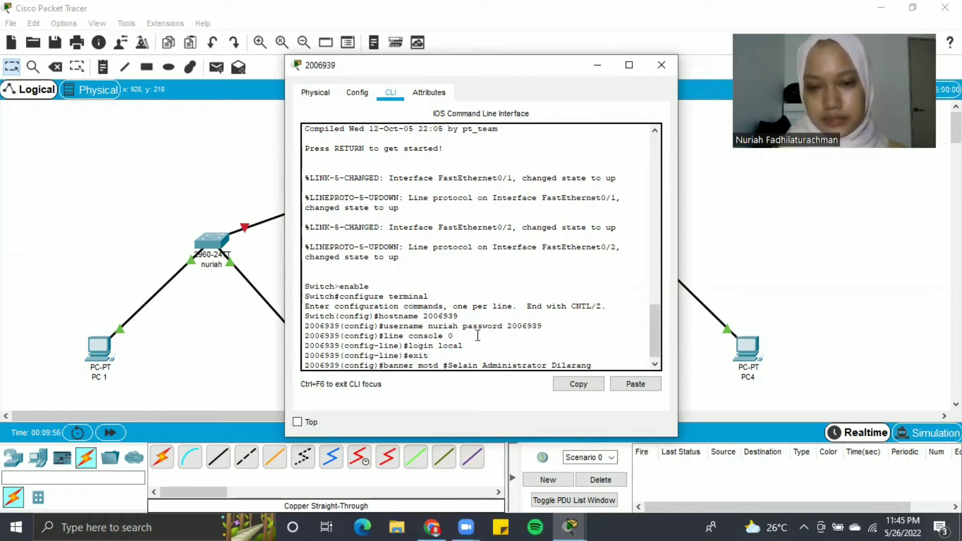
{"action": "key", "text": "Left"}
{"action": "key", "text": "Left"}
{"action": "key", "text": "Left"}
{"action": "key", "text": "Left"}
{"action": "key", "text": "Left"}
{"action": "key", "text": "Left"}
{"action": "key", "text": "Left"}
{"action": "key", "text": "Left"}
{"action": "type", "text": "Be"}
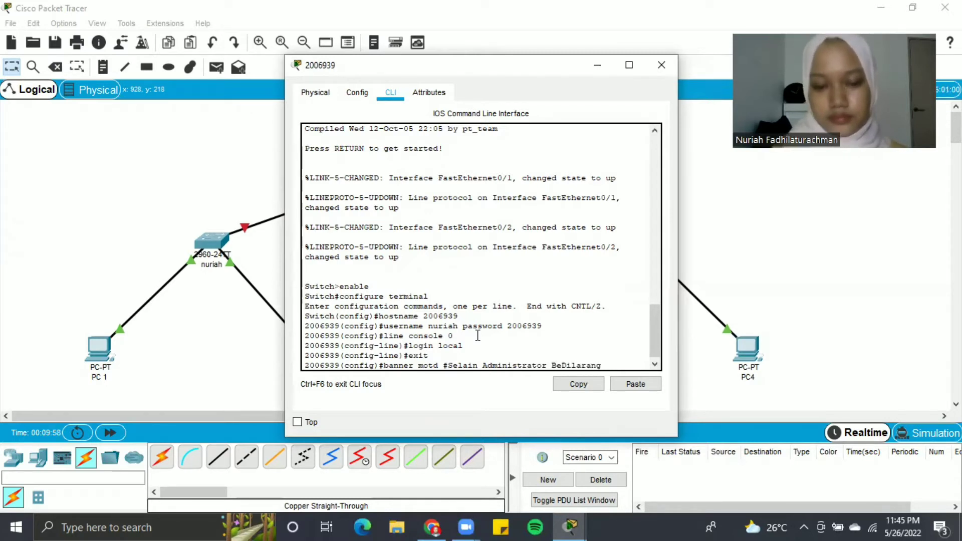
{"action": "type", "text": "rwen"}
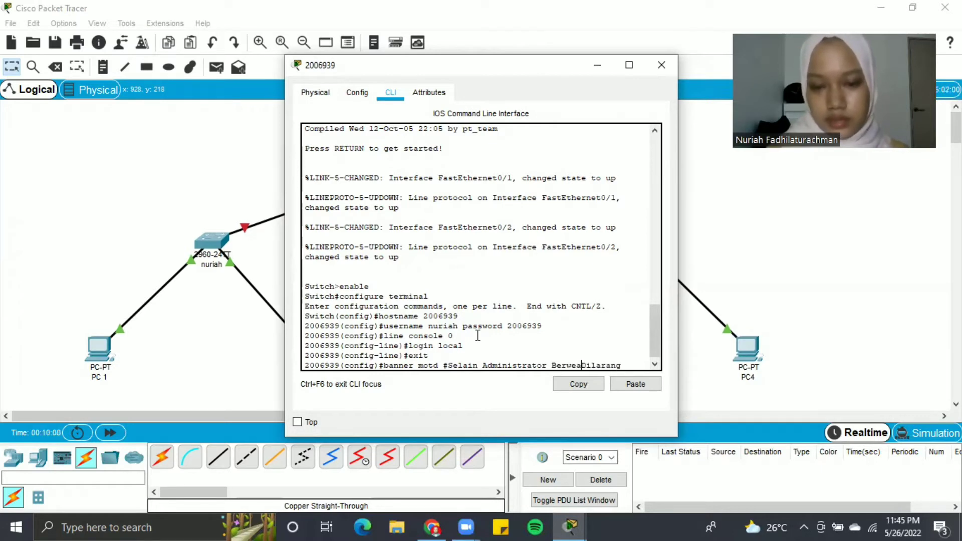
{"action": "type", "text": "ang"}
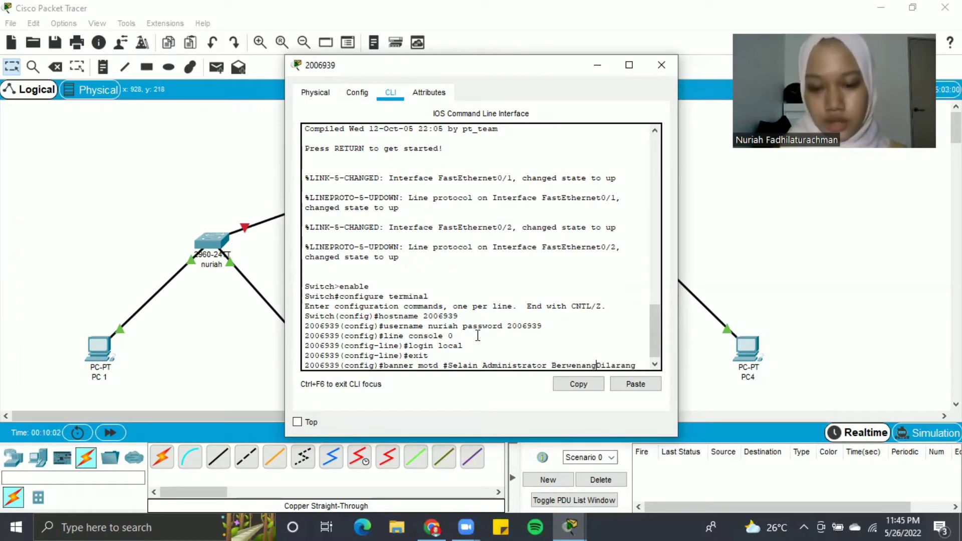
{"action": "type", "text": ","}
{"action": "key", "text": "Right"}
{"action": "key", "text": "Right"}
{"action": "key", "text": "Right"}
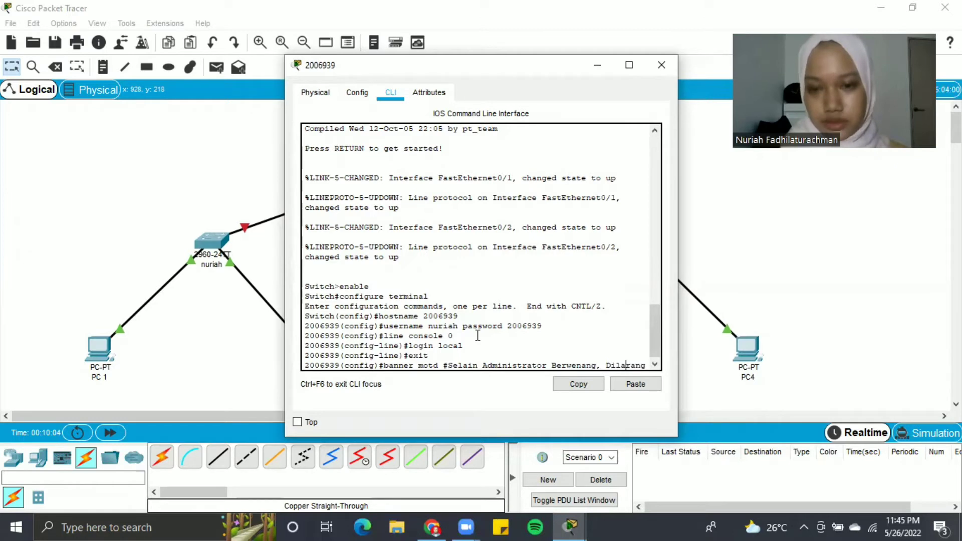
{"action": "key", "text": "Right"}
{"action": "key", "text": "Right"}
{"action": "key", "text": "Right"}
{"action": "key", "text": "Right"}
{"action": "type", "text": "masuk"}
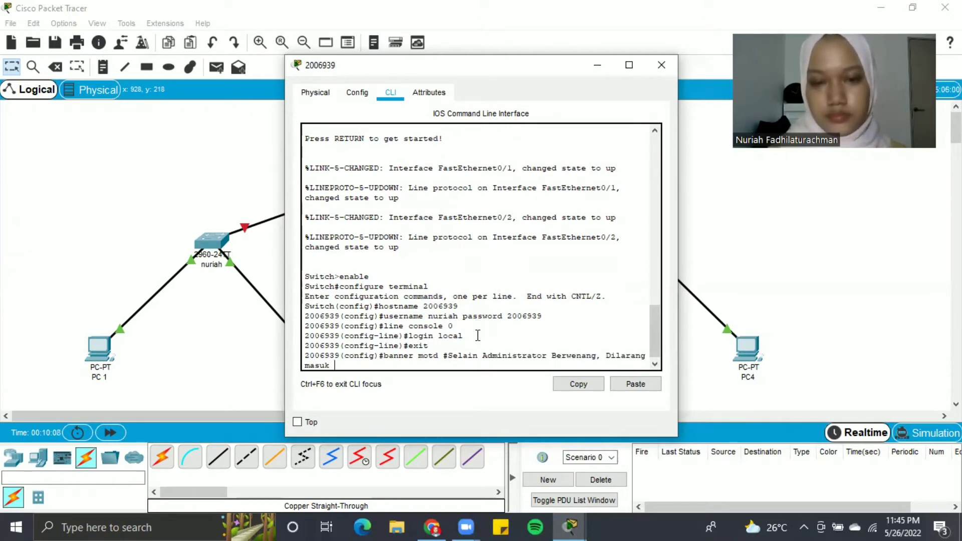
{"action": "type", "text": " dan atau me"}
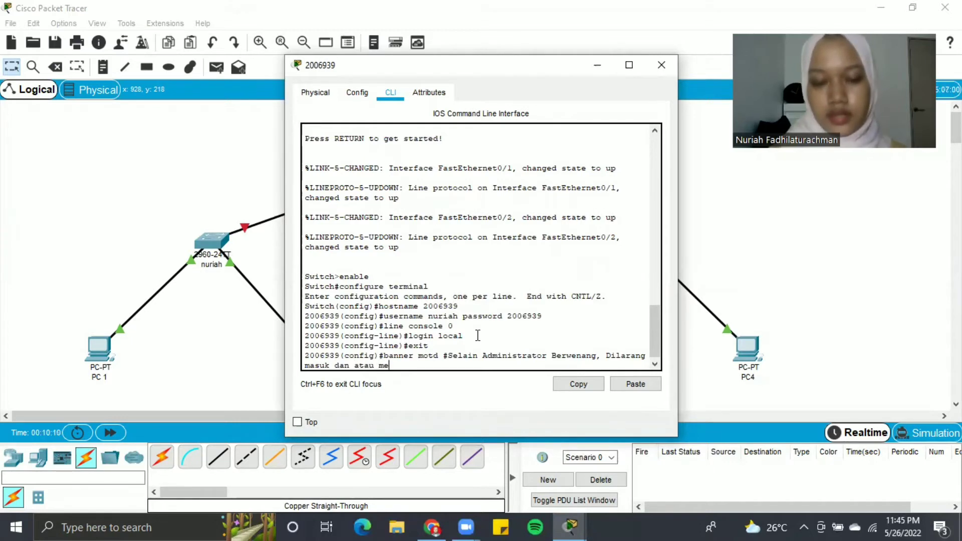
{"action": "type", "text": "ngub"}
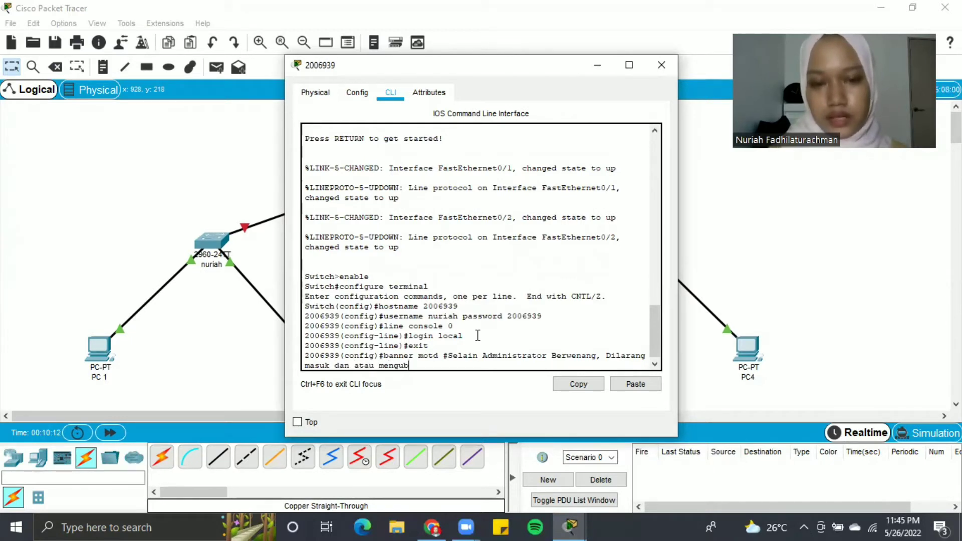
{"action": "type", "text": "ah kon"}
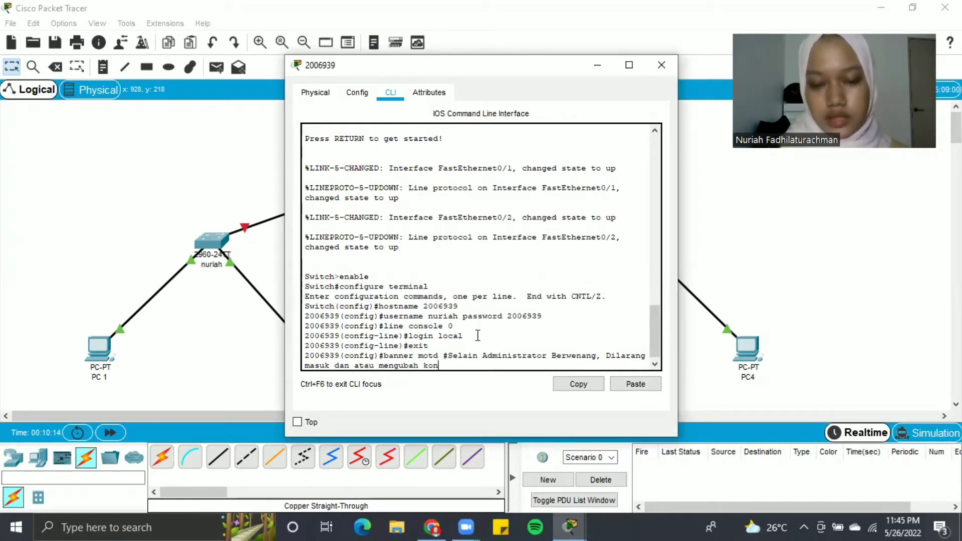
{"action": "type", "text": "figurasi ap"}
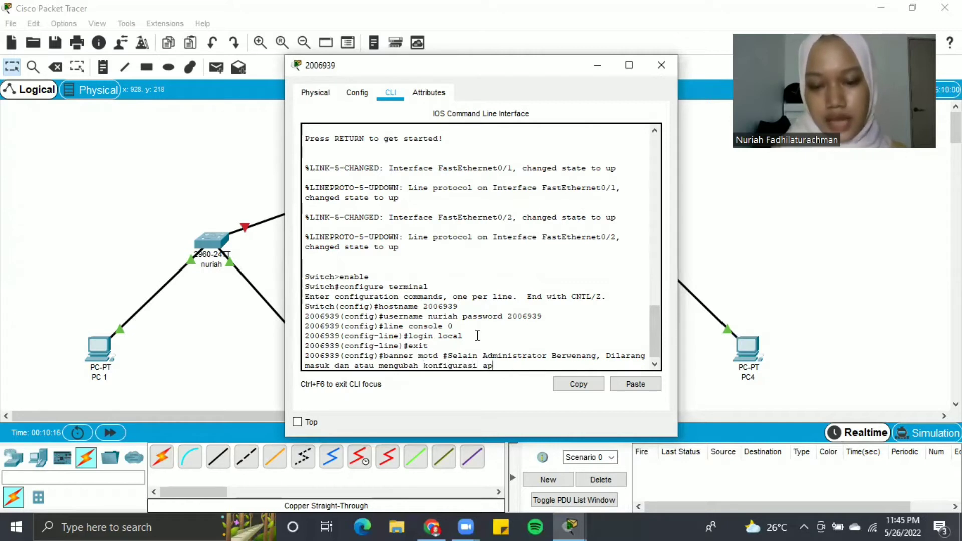
{"action": "type", "text": "apun pada pe"}
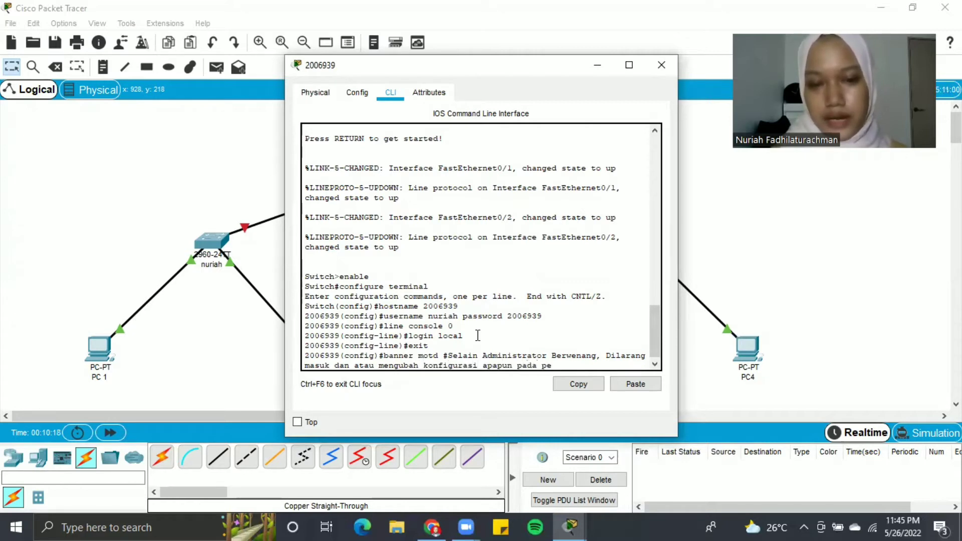
{"action": "type", "text": "rangkat!"}
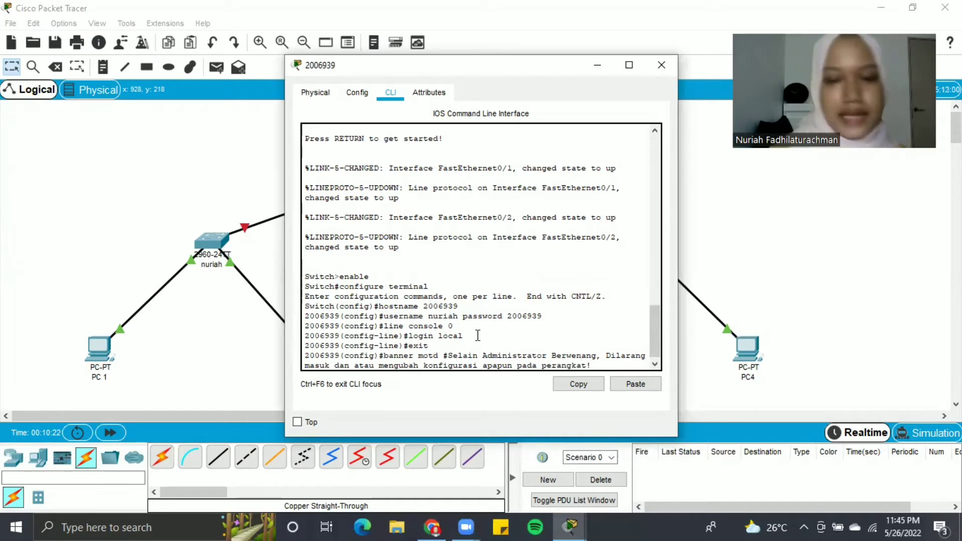
{"action": "type", "text": "#"}
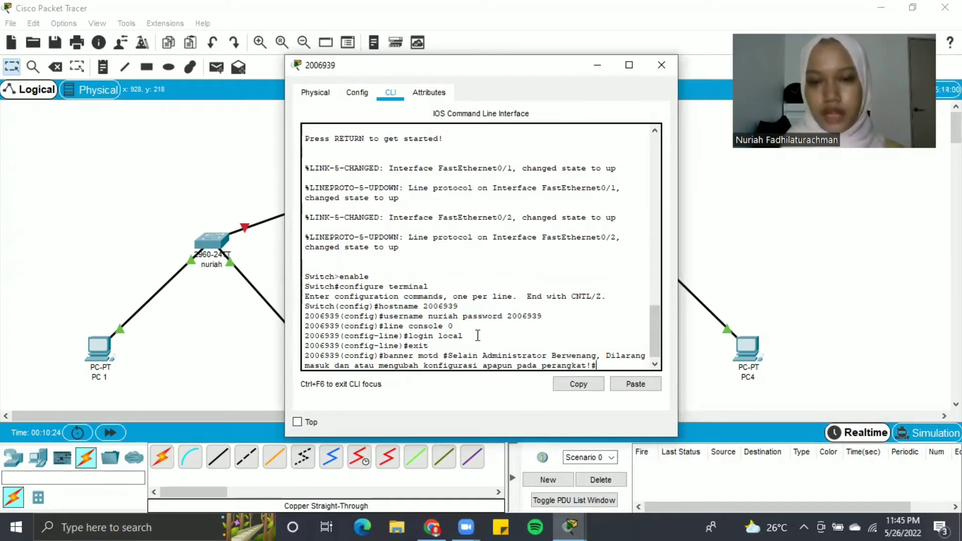
{"action": "key", "text": "Return"}
- Exit global configuration mode back to the privileged prompt
{"action": "type", "text": "exit"}
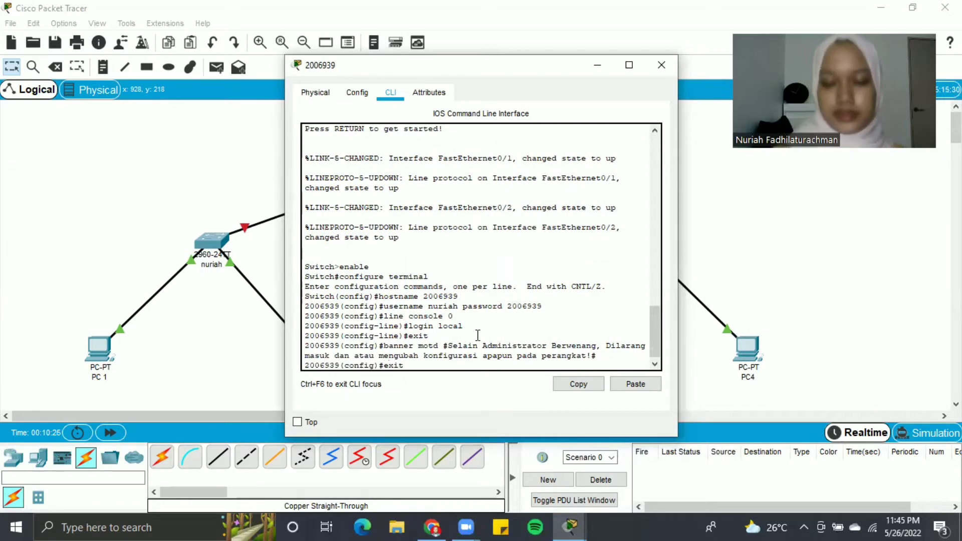
{"action": "key", "text": "Return"}
{"action": "key", "text": "Return"}
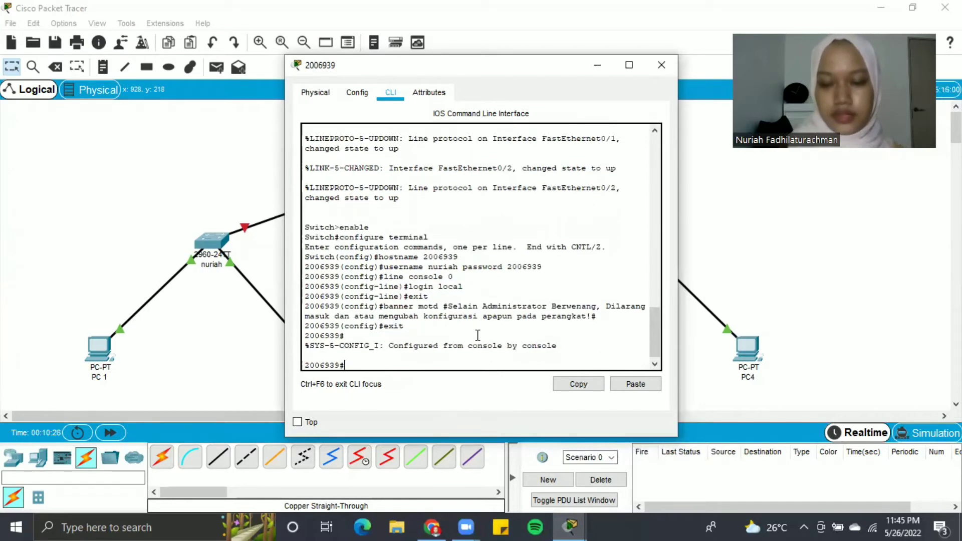
{"action": "type", "text": "exit"}
{"action": "key", "text": "Return"}
{"action": "key", "text": "Return"}
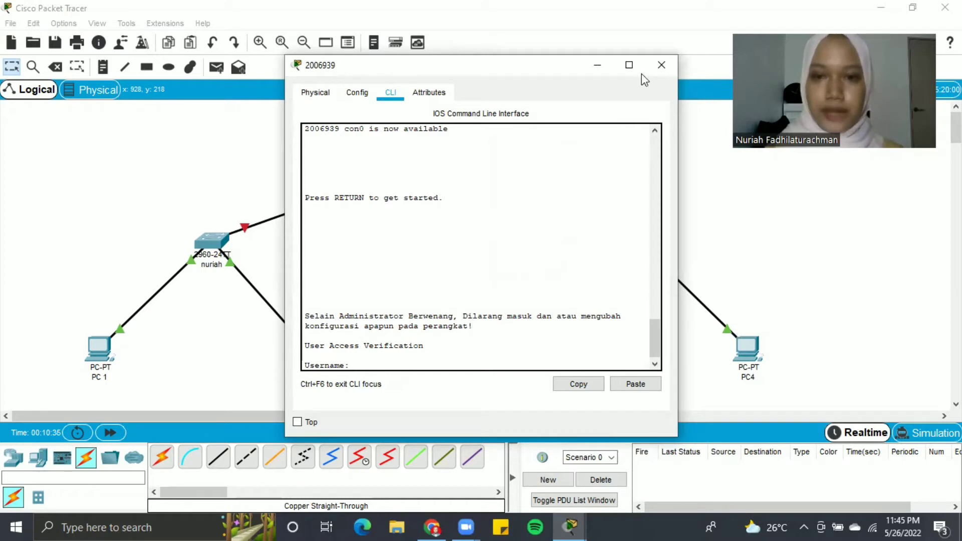
{"action": "left_click", "coordinate": [661, 65]}
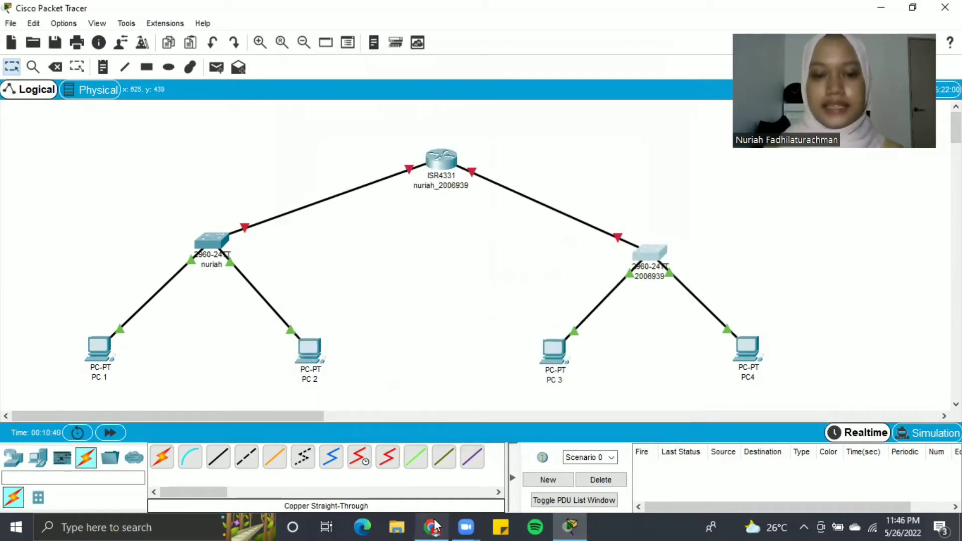
{"action": "mouse_move", "coordinate": [435, 526]}
{"action": "left_click", "coordinate": [434, 472]}
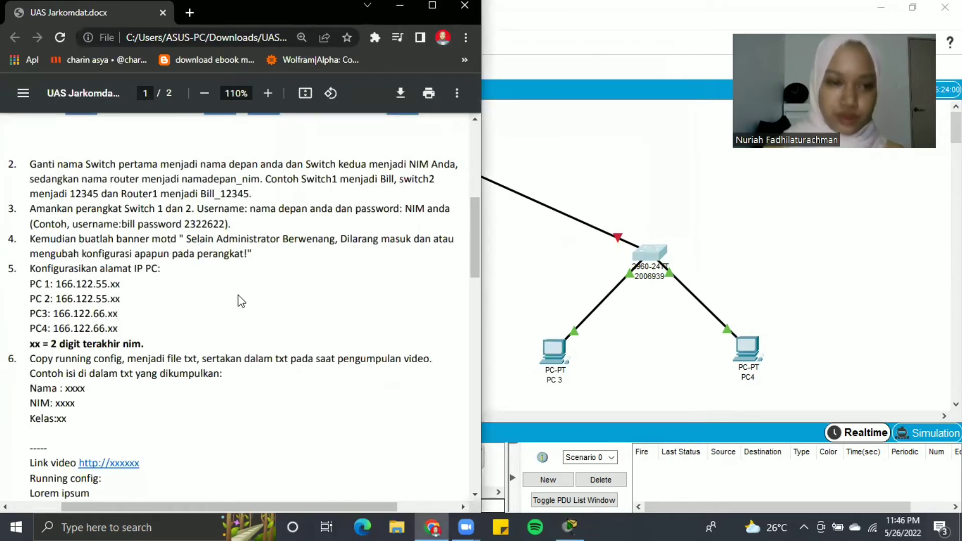
- Scroll the PDF to the PC IP addressing items, then return to the Packet Tracer topology
{"action": "scroll", "coordinate": [241, 300], "scroll_direction": "down", "scroll_amount": 3}
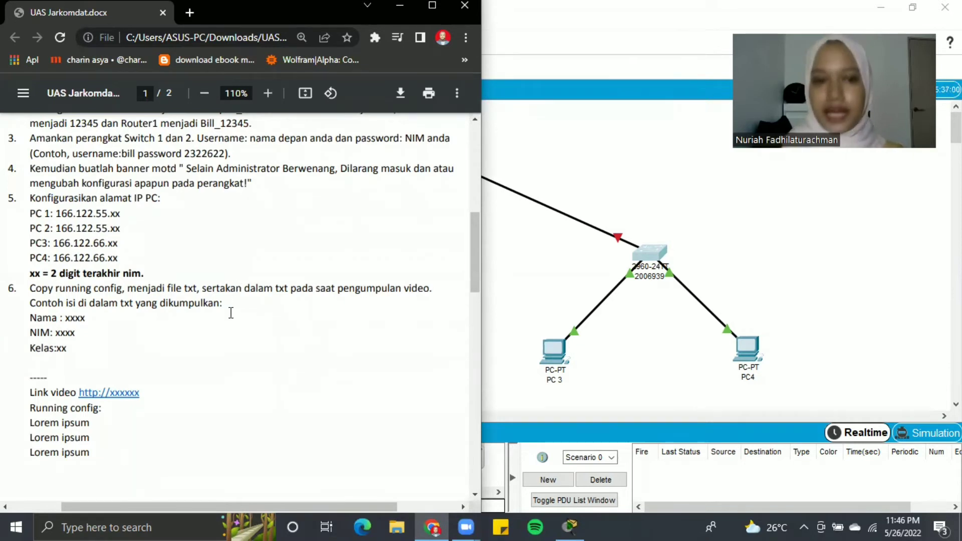
{"action": "left_click", "coordinate": [523, 285]}
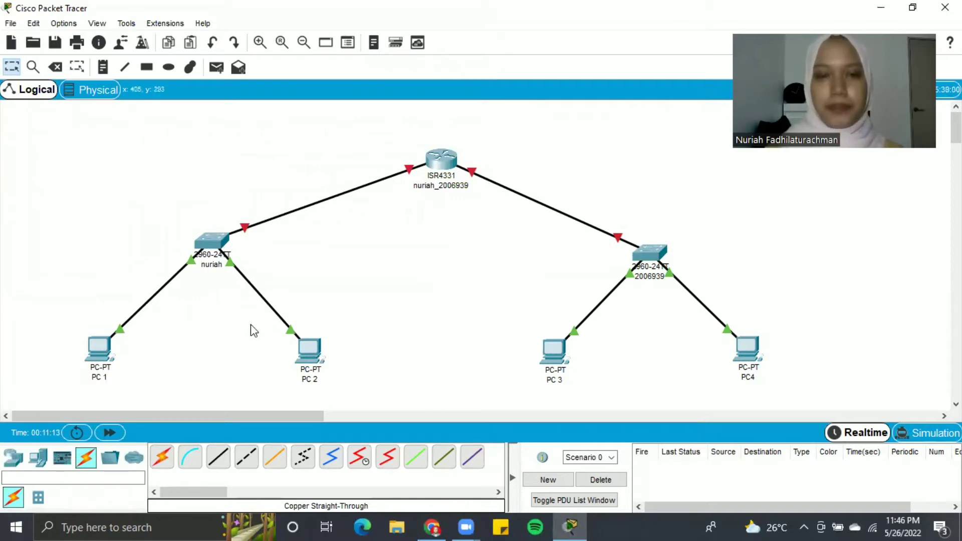
- In PC 1's IP Configuration, enter the static IP address 166.122.55.39
{"action": "left_click", "coordinate": [98, 356]}
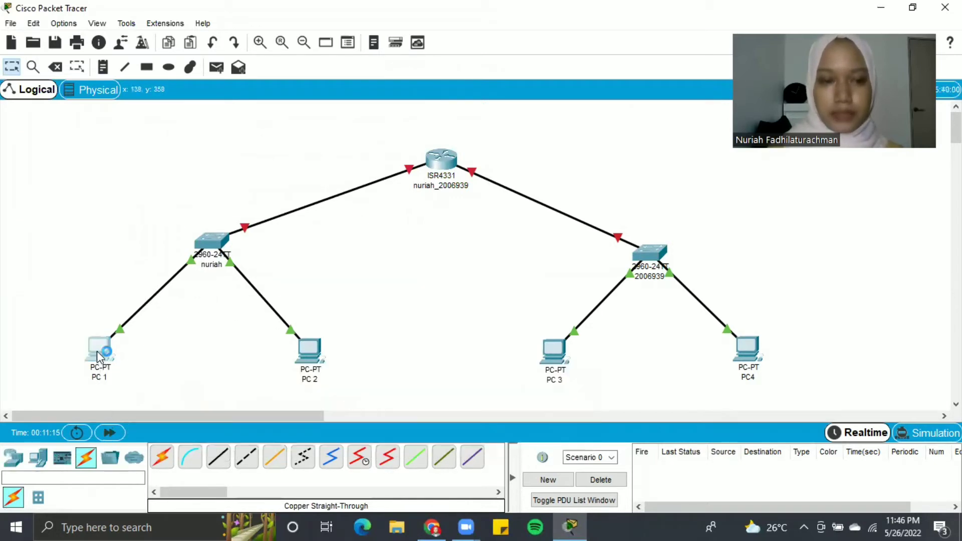
{"action": "left_click", "coordinate": [396, 93]}
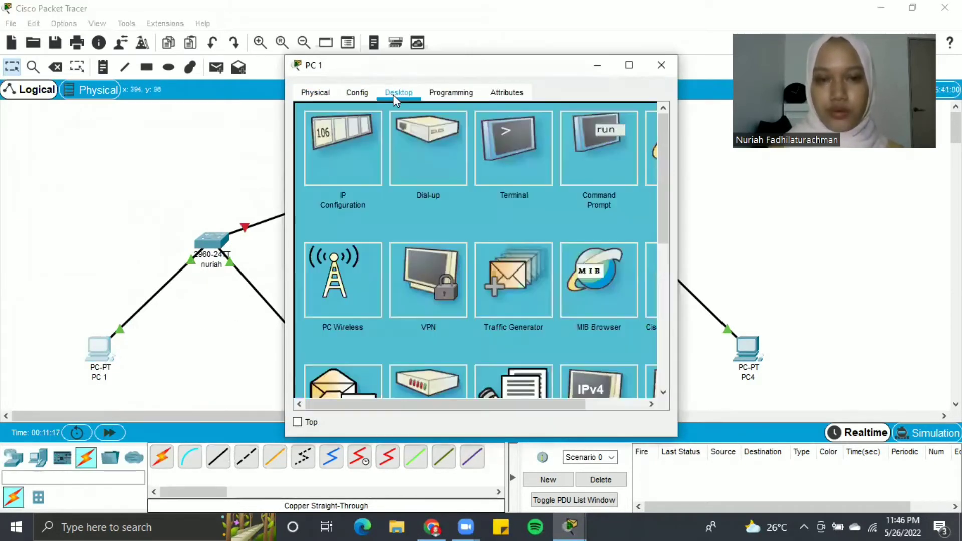
{"action": "left_click", "coordinate": [335, 158]}
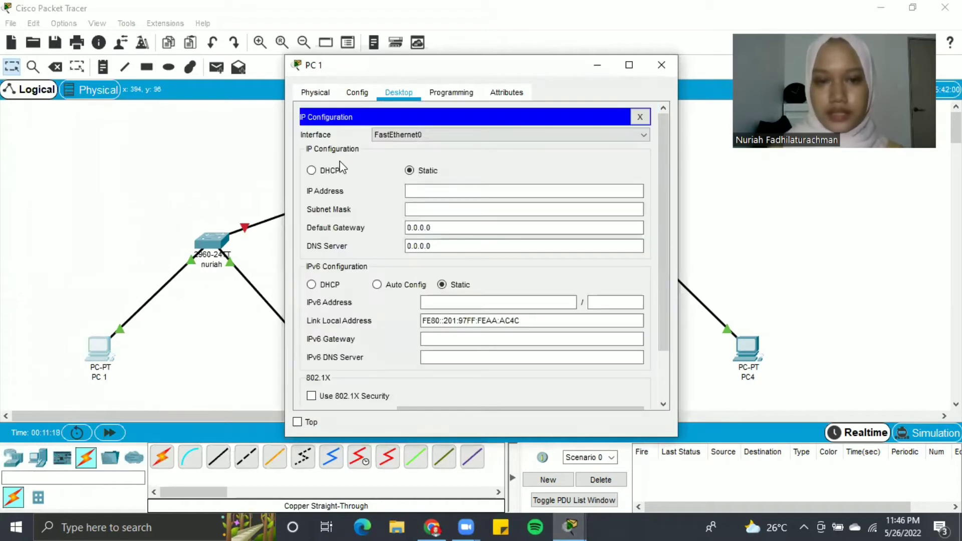
{"action": "left_click", "coordinate": [455, 190]}
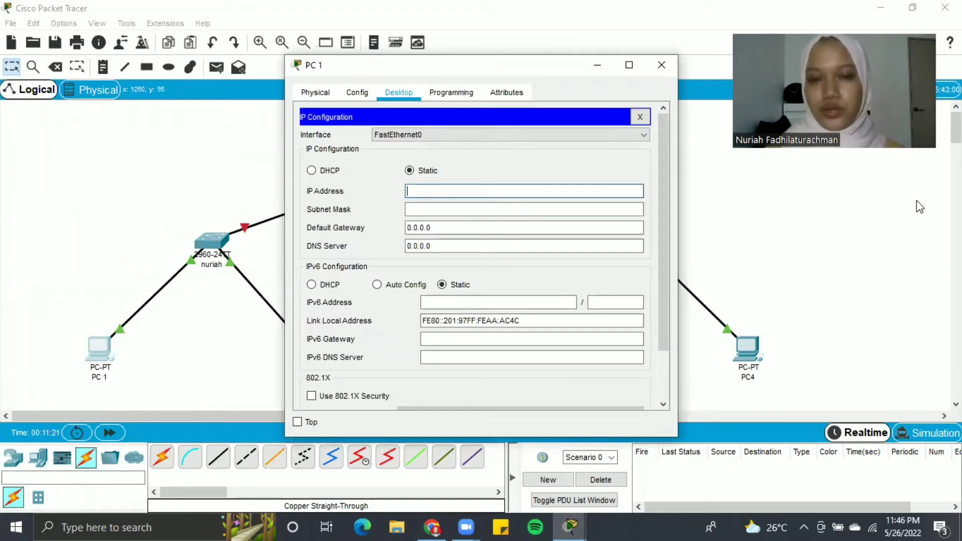
{"action": "type", "text": "192"}
{"action": "left_click", "coordinate": [829, 7]}
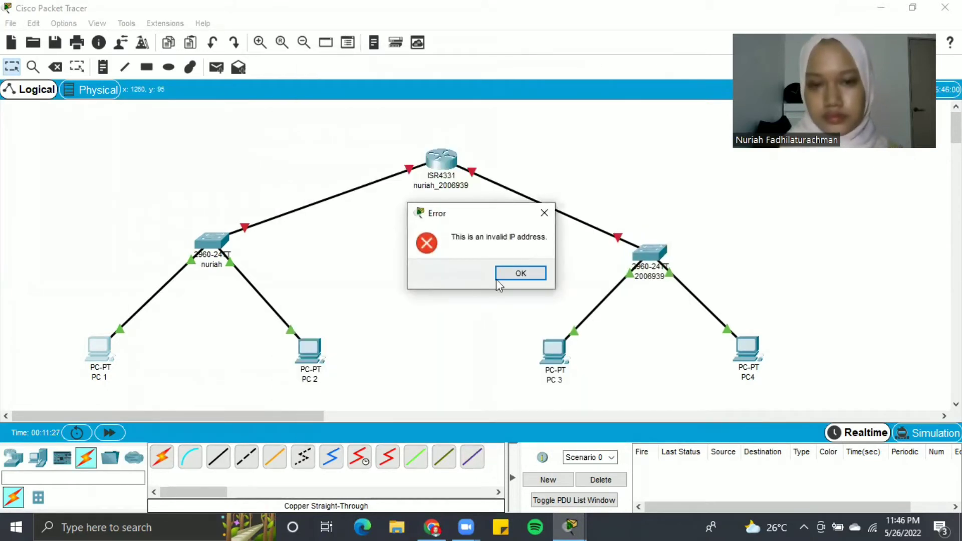
{"action": "left_click", "coordinate": [518, 274]}
{"action": "mouse_move", "coordinate": [582, 518]}
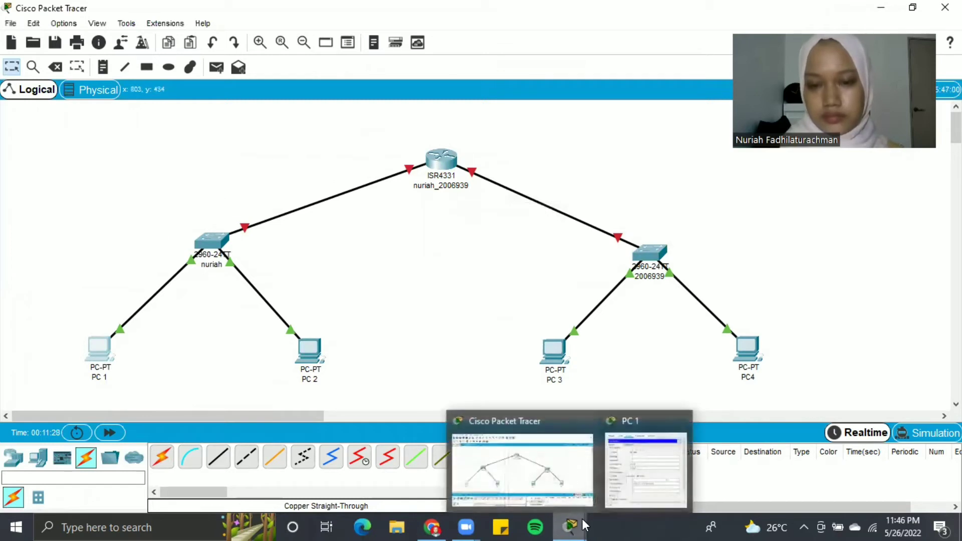
{"action": "left_click", "coordinate": [646, 453]}
{"action": "type", "text": "1"}
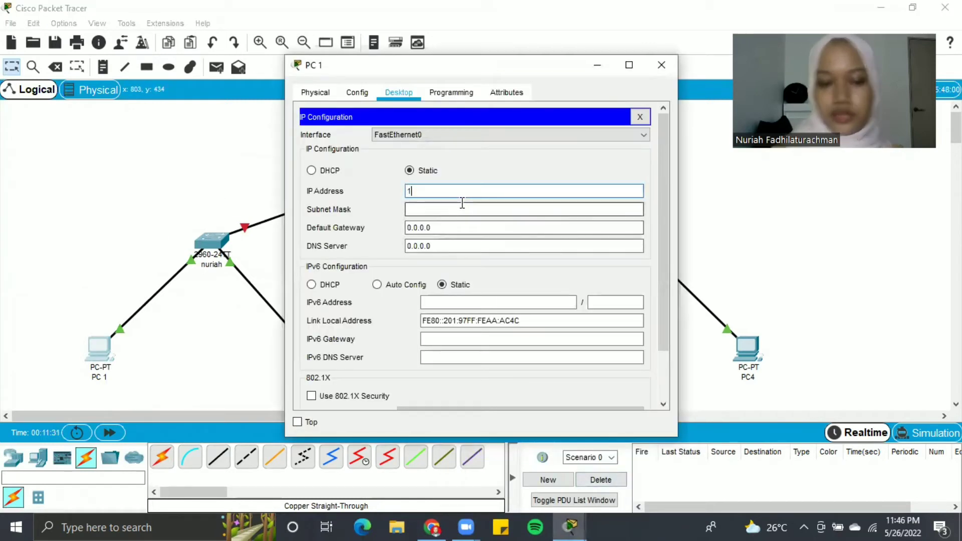
{"action": "type", "text": "66.122."}
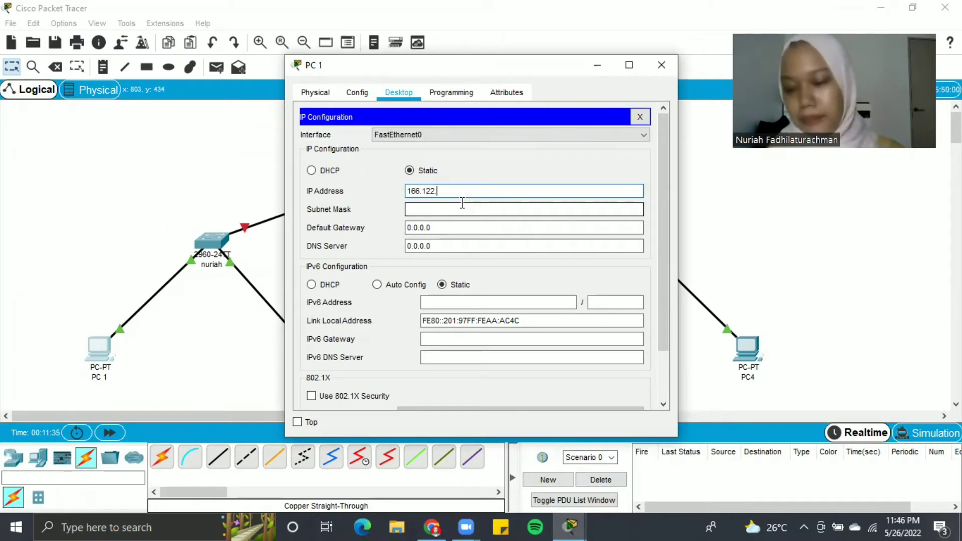
{"action": "type", "text": "55."}
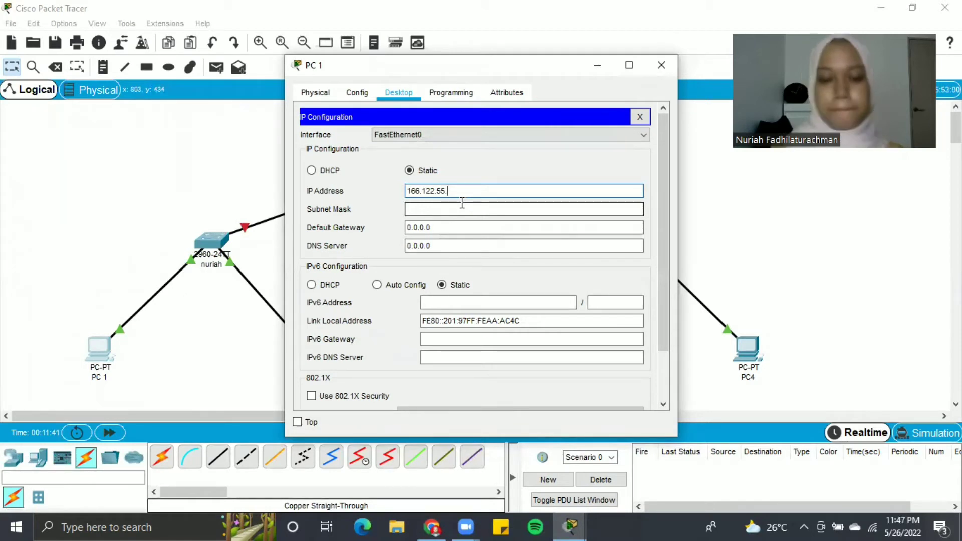
{"action": "type", "text": "39"}
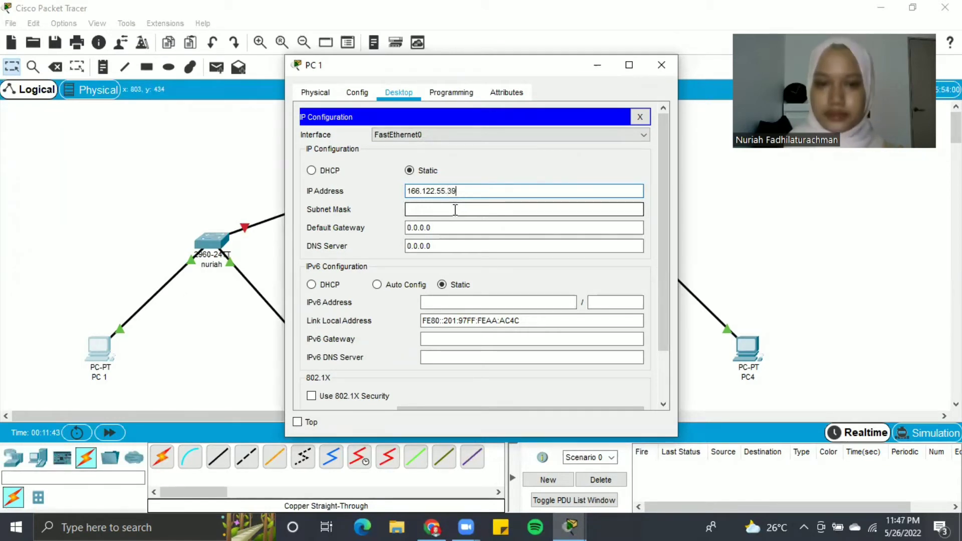
- Set PC 1's mask to 255.255.255.0 and gateway to 166.122.55.1, then close it
{"action": "left_click", "coordinate": [455, 210]}
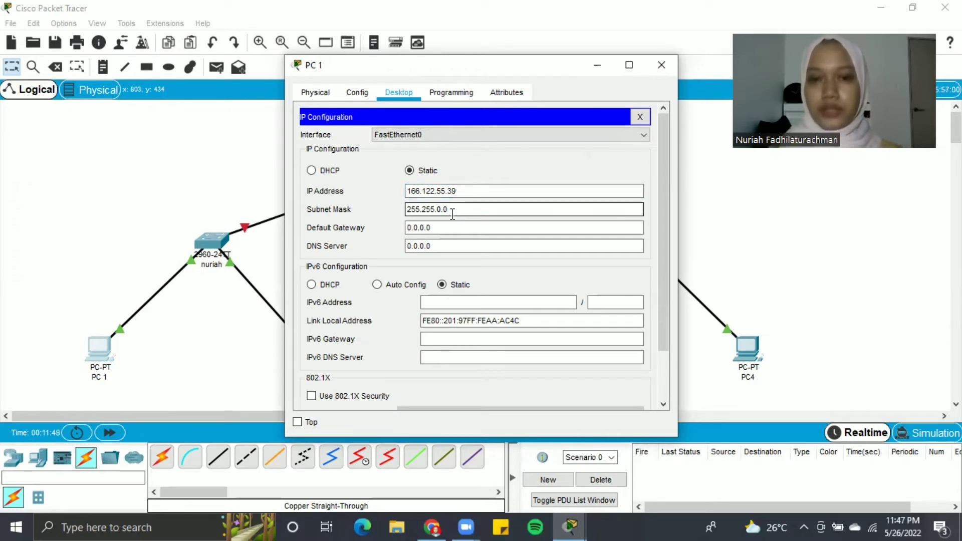
{"action": "key", "text": "Left"}
{"action": "key", "text": "Left"}
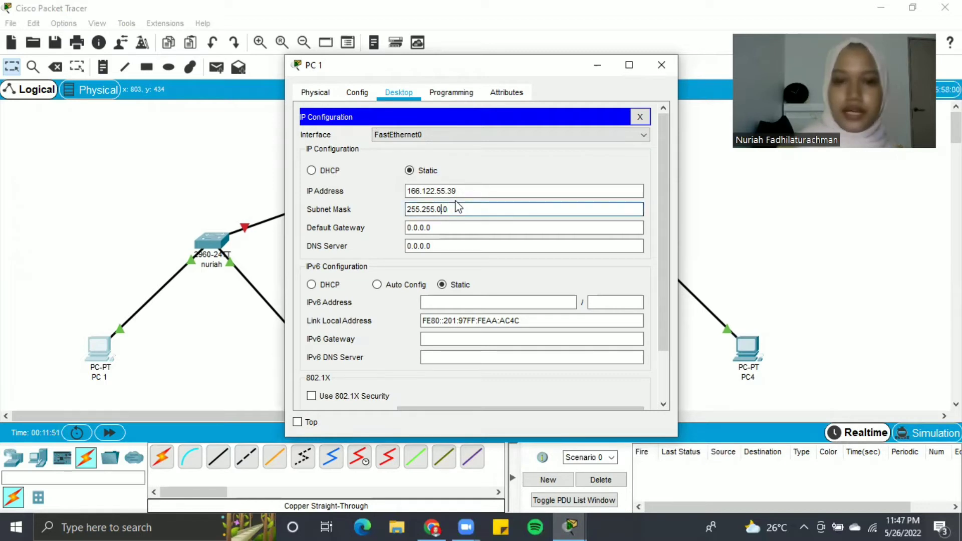
{"action": "key", "text": "BackSpace"}
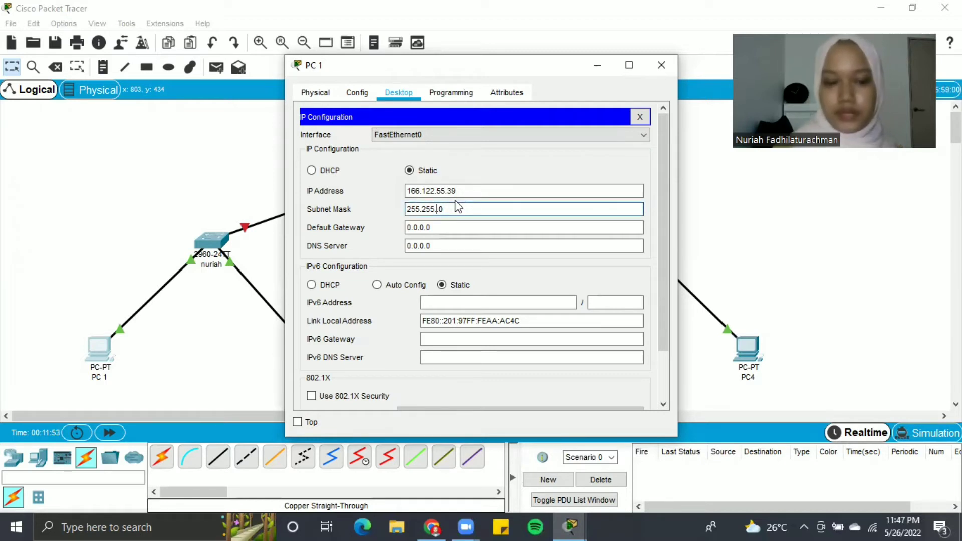
{"action": "type", "text": "255."}
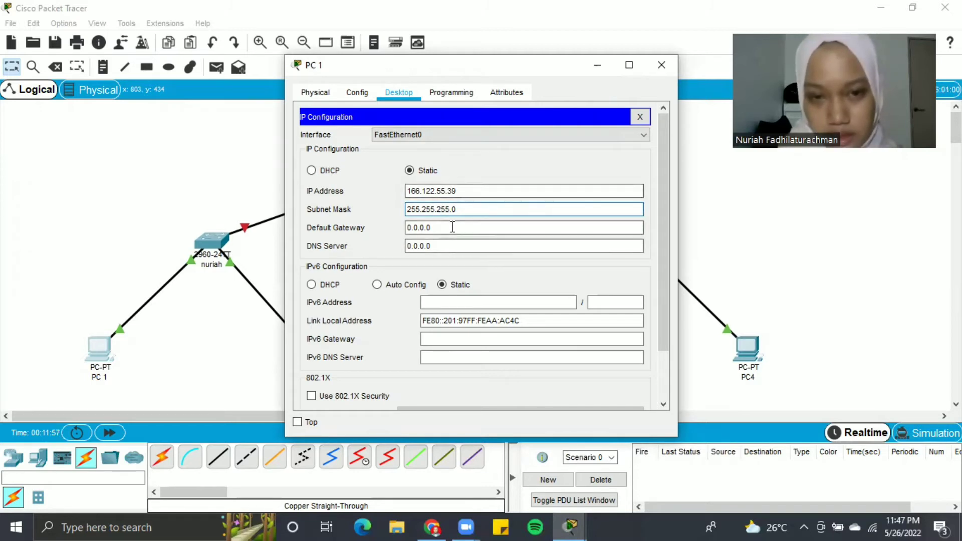
{"action": "left_click", "coordinate": [456, 226]}
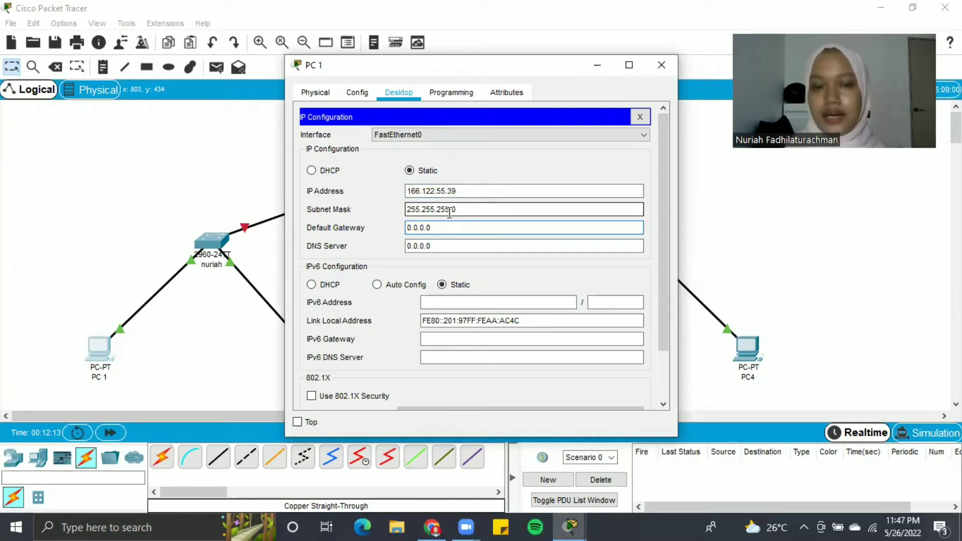
{"action": "key", "text": "BackSpace"}
{"action": "key", "text": "BackSpace"}
{"action": "key", "text": "BackSpace"}
{"action": "key", "text": "BackSpace"}
{"action": "key", "text": "BackSpace"}
{"action": "key", "text": "BackSpace"}
{"action": "key", "text": "BackSpace"}
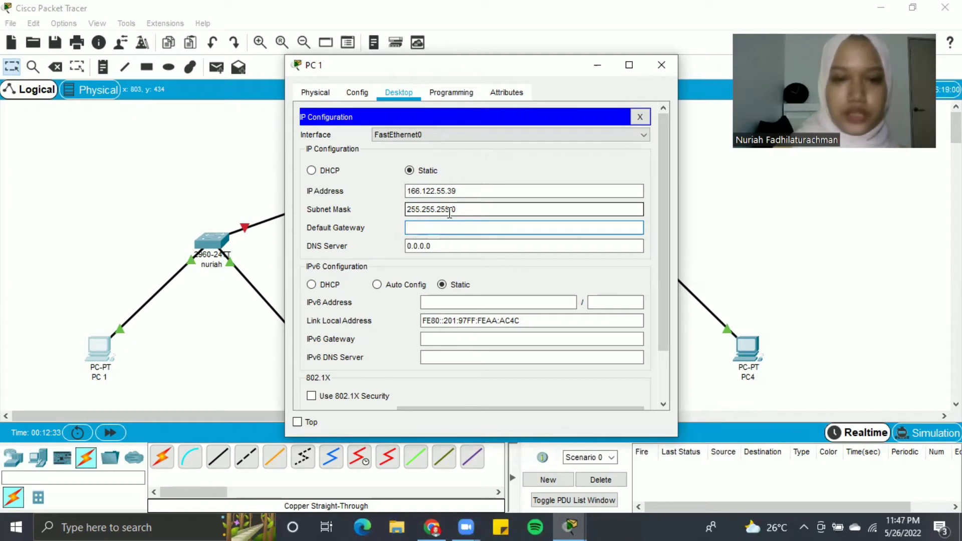
{"action": "type", "text": "166.1"}
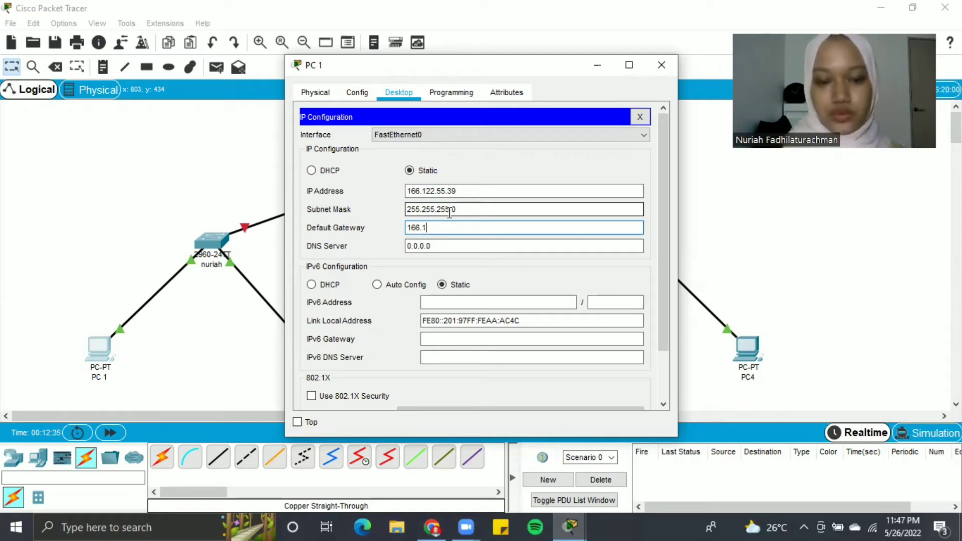
{"action": "type", "text": "22.55.1"}
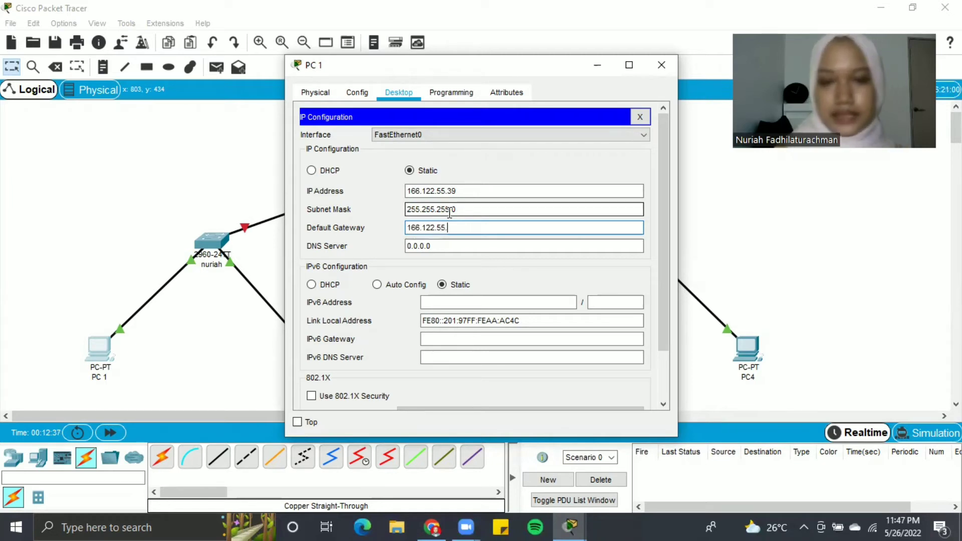
{"action": "left_click", "coordinate": [661, 65]}
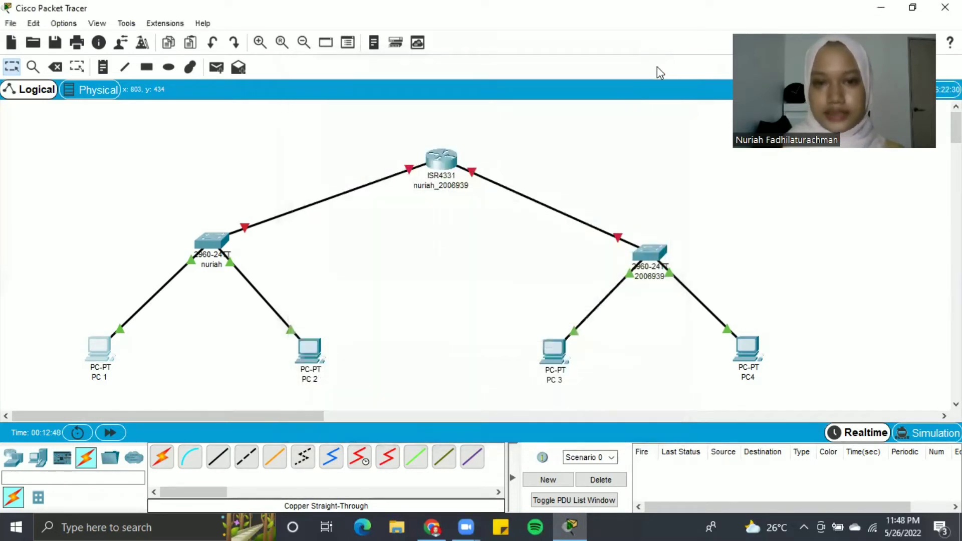
- In PC 2's IP Configuration, enter the static IP address 166.122.55.40
{"action": "left_click", "coordinate": [314, 353]}
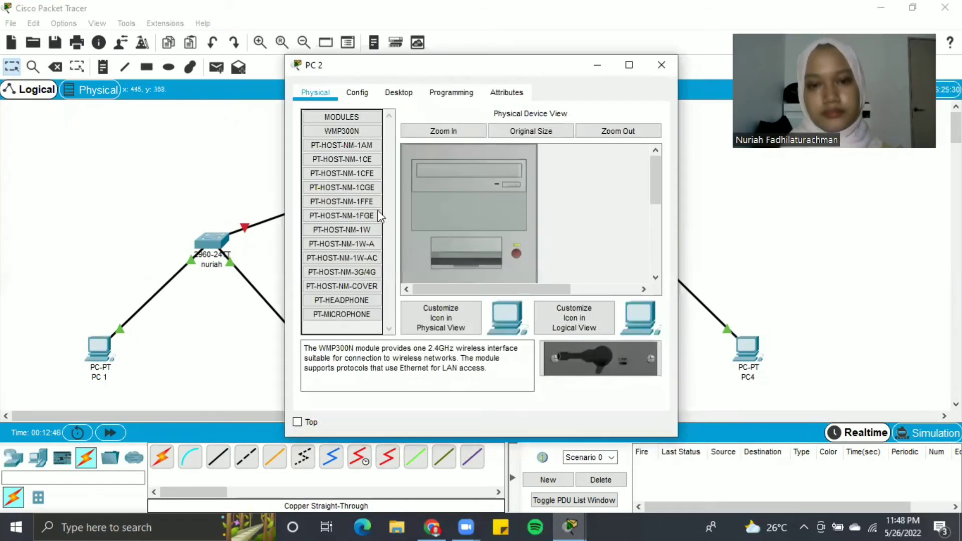
{"action": "left_click", "coordinate": [400, 94]}
{"action": "left_click", "coordinate": [362, 145]}
{"action": "left_click", "coordinate": [428, 190]}
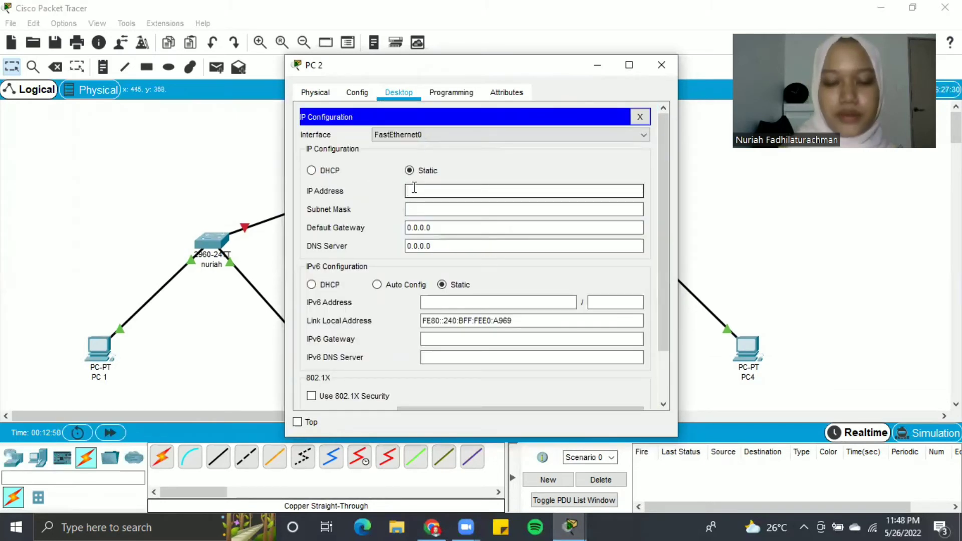
{"action": "type", "text": "196.122."}
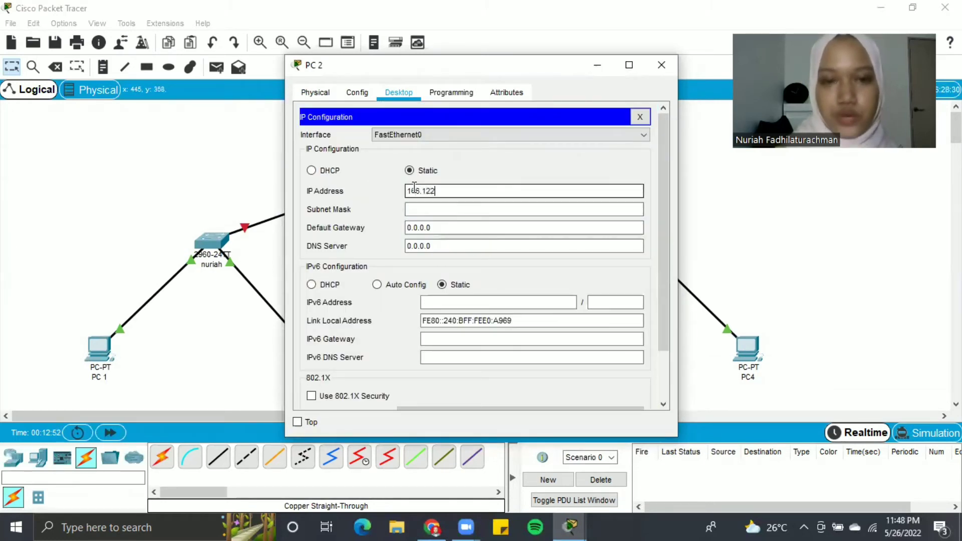
{"action": "type", "text": "55"}
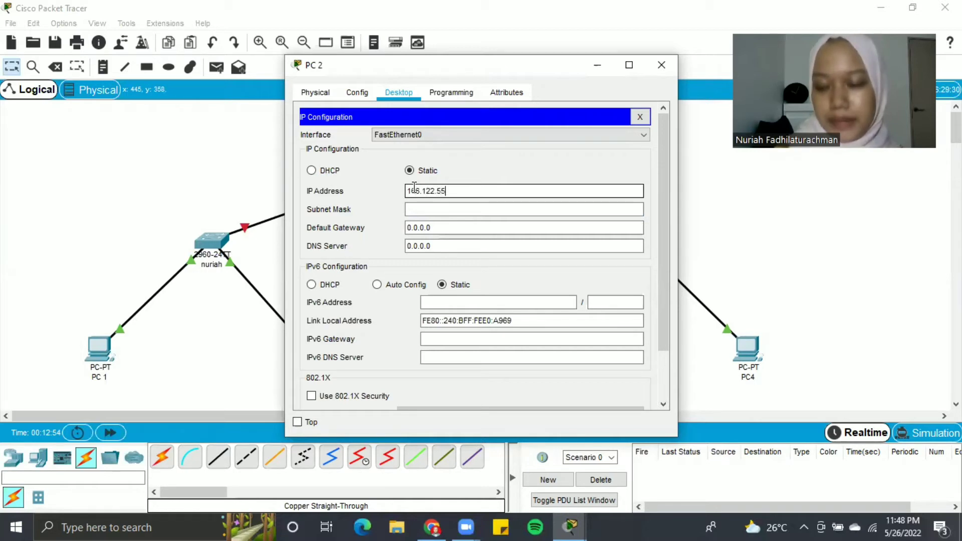
{"action": "type", "text": ".40"}
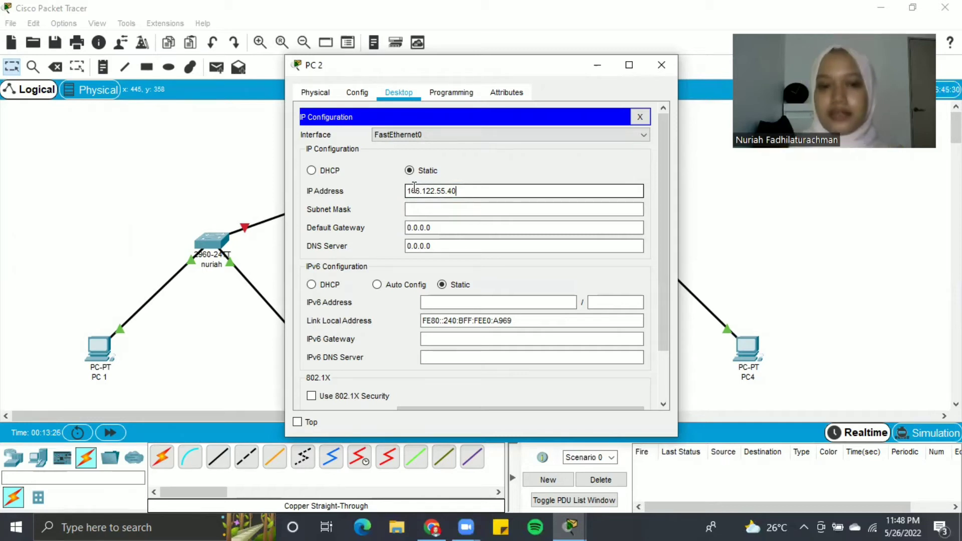
- Set PC 2's mask to 255.255.255.0 and gateway to 166.122.55.1, then close it
{"action": "left_click", "coordinate": [472, 208]}
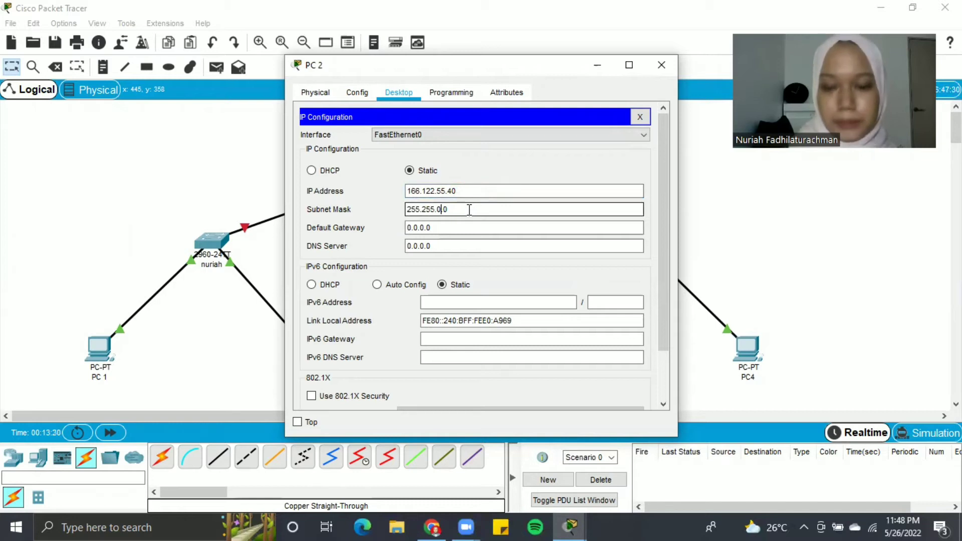
{"action": "key", "text": "BackSpace"}
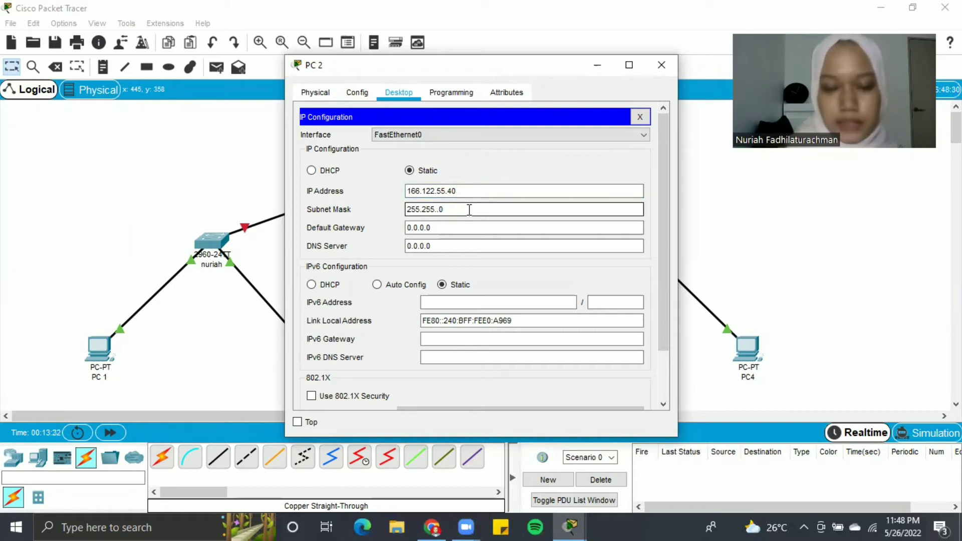
{"action": "type", "text": "255"}
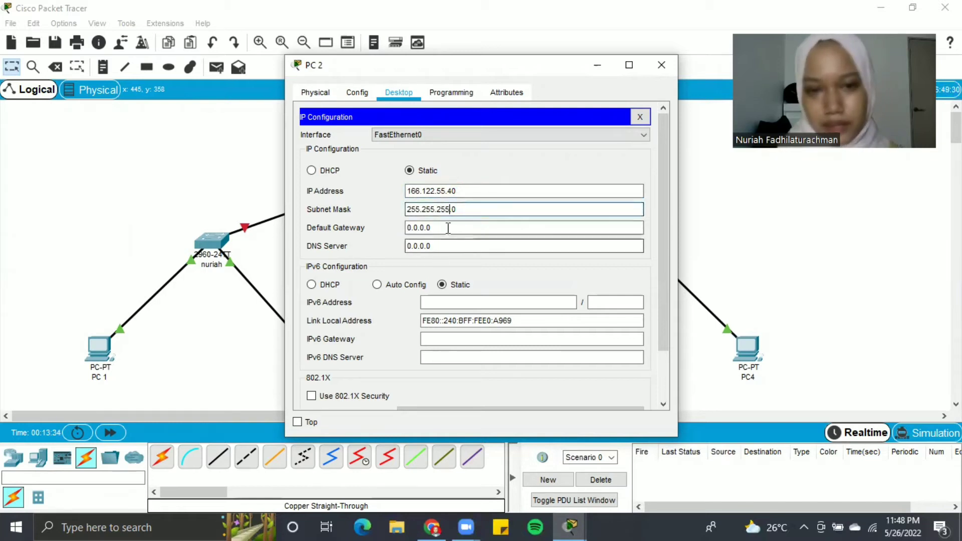
{"action": "left_click", "coordinate": [448, 228]}
{"action": "key", "text": "BackSpace"}
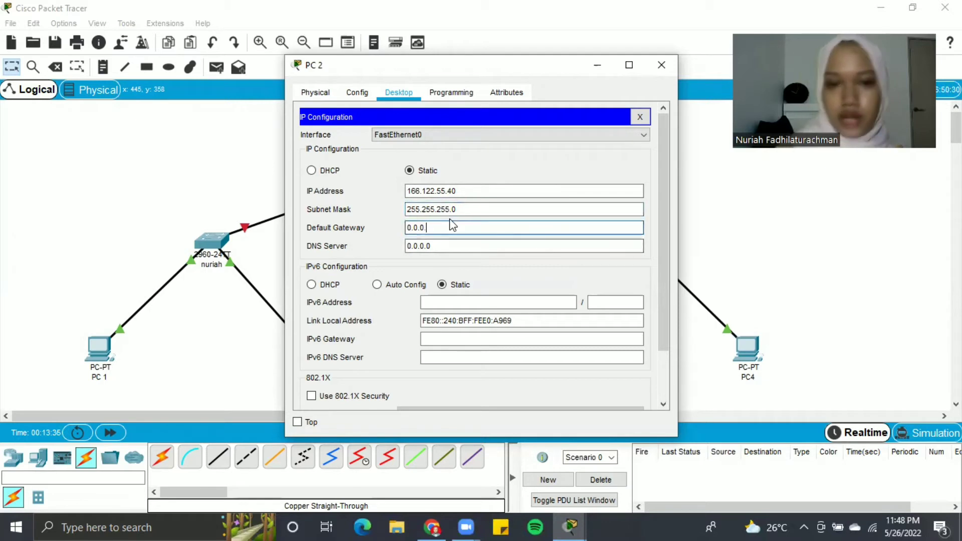
{"action": "key", "text": "BackSpace"}
{"action": "key", "text": "BackSpace"}
{"action": "key", "text": "BackSpace"}
{"action": "key", "text": "BackSpace"}
{"action": "key", "text": "BackSpace"}
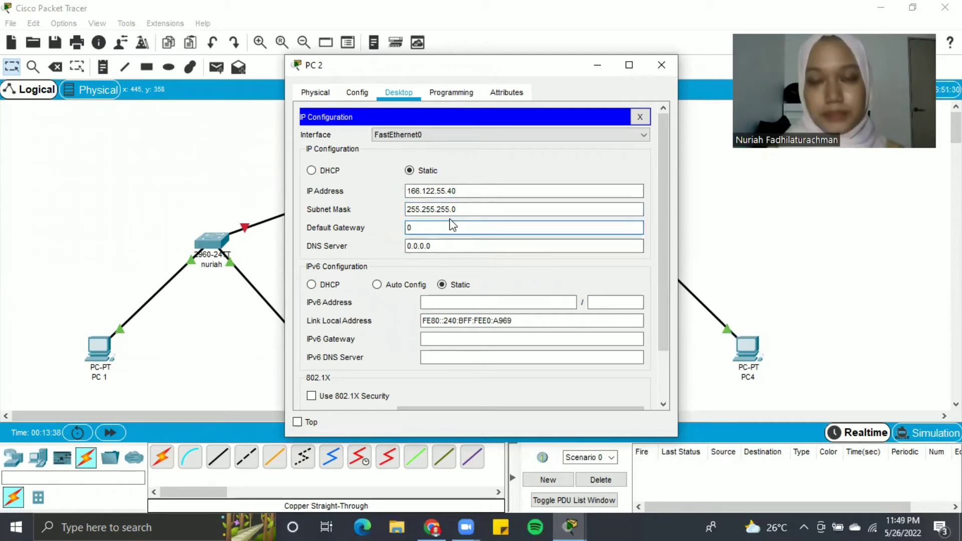
{"action": "type", "text": "1"}
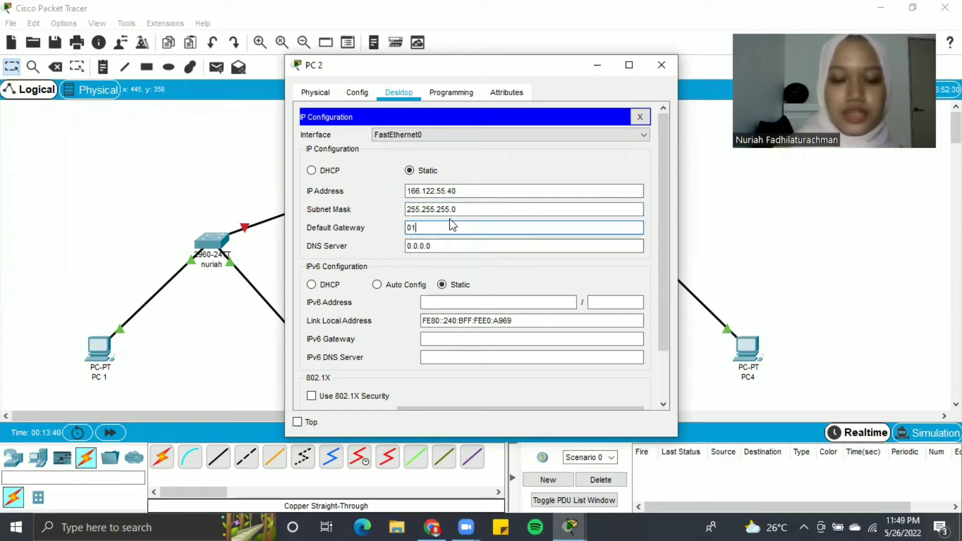
{"action": "type", "text": "66"}
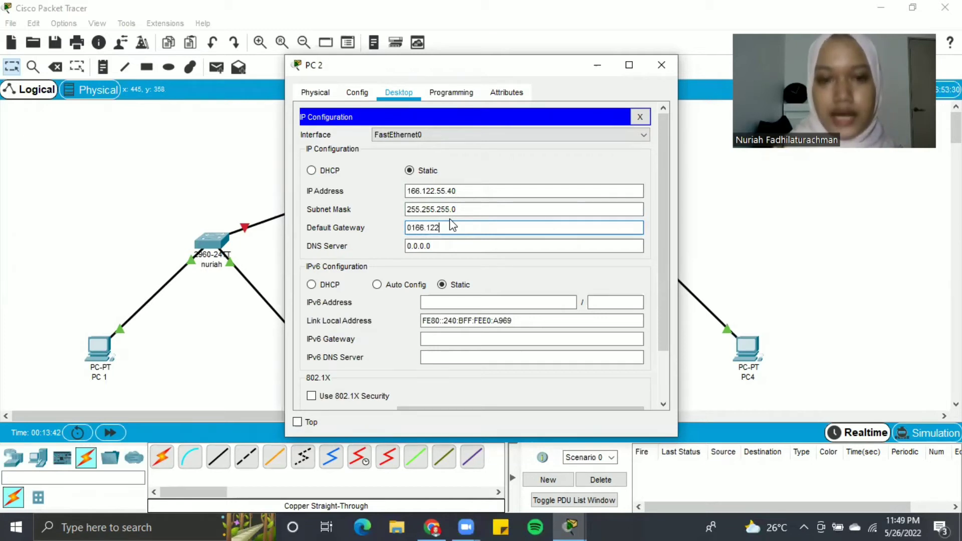
{"action": "type", "text": ".12"}
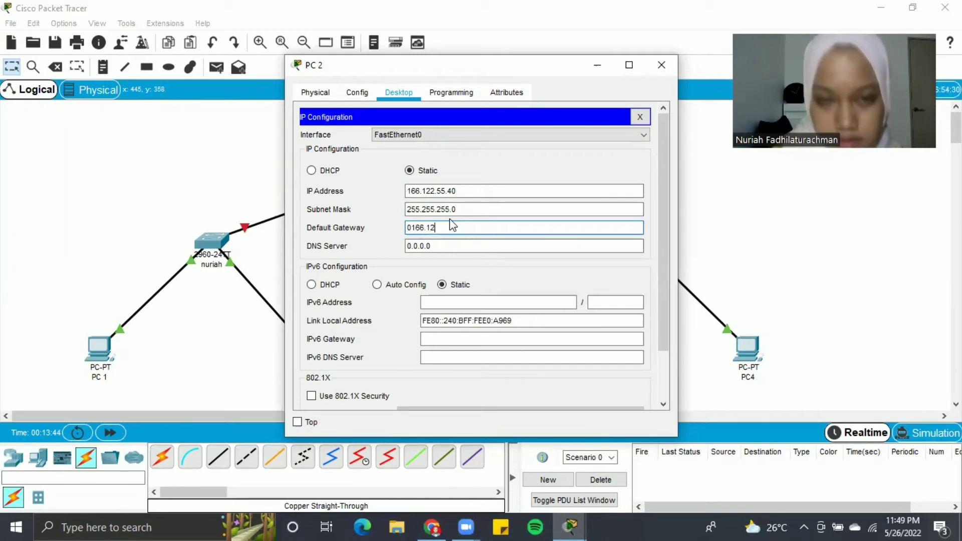
{"action": "key", "text": "BackSpace"}
{"action": "key", "text": "BackSpace"}
{"action": "key", "text": "BackSpace"}
{"action": "key", "text": "BackSpace"}
{"action": "key", "text": "BackSpace"}
{"action": "key", "text": "BackSpace"}
{"action": "key", "text": "BackSpace"}
{"action": "type", "text": "166.122.55."}
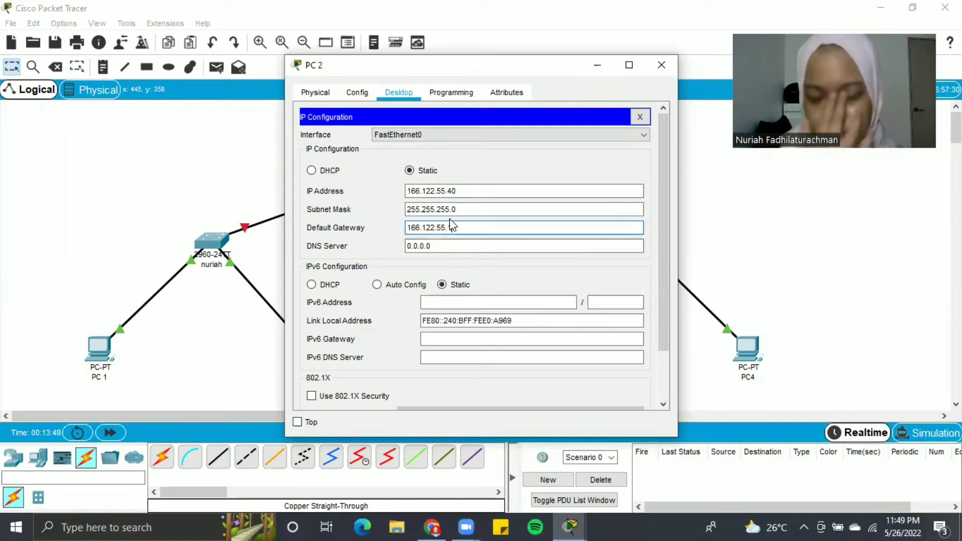
{"action": "type", "text": "1"}
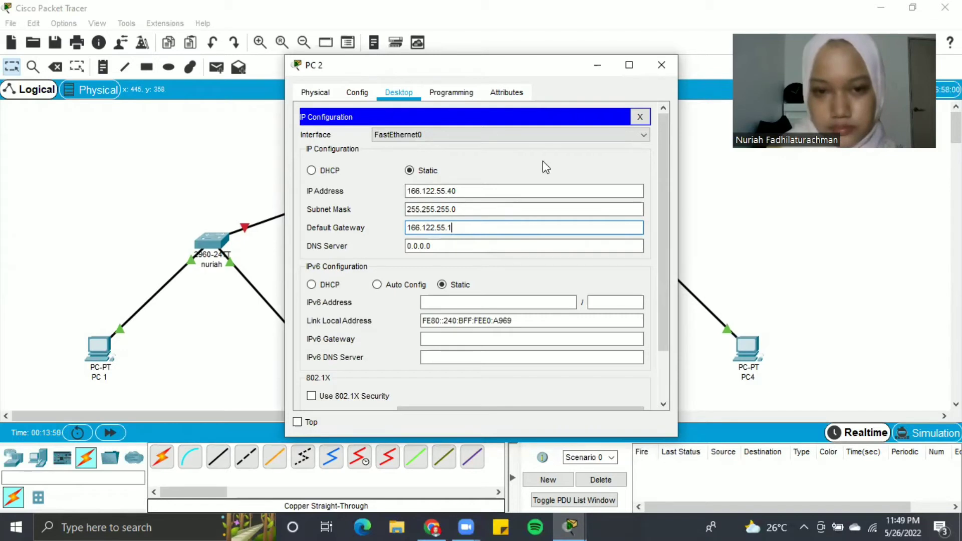
{"action": "left_click", "coordinate": [661, 67]}
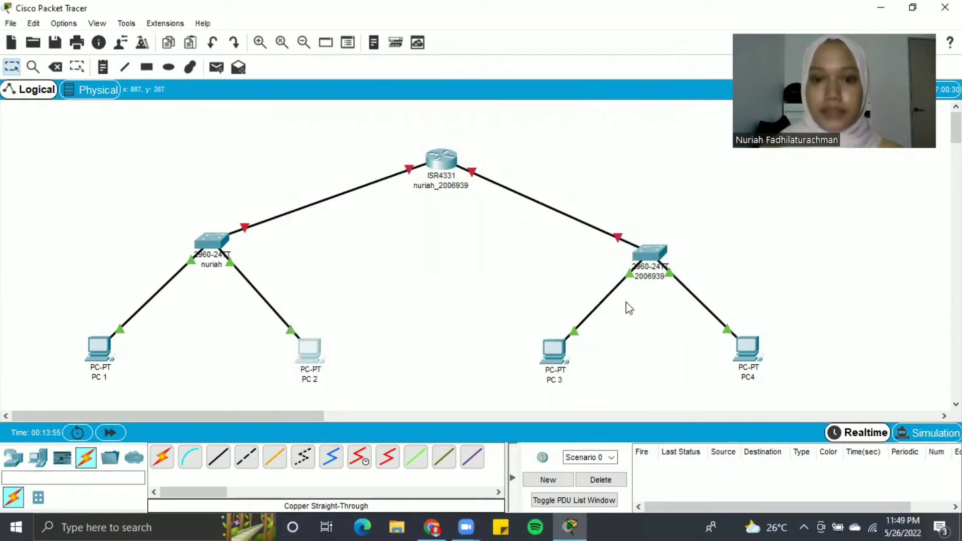
- In PC 3's IP Configuration, enter the static IP address 166.122.66.39
{"action": "left_click", "coordinate": [556, 350]}
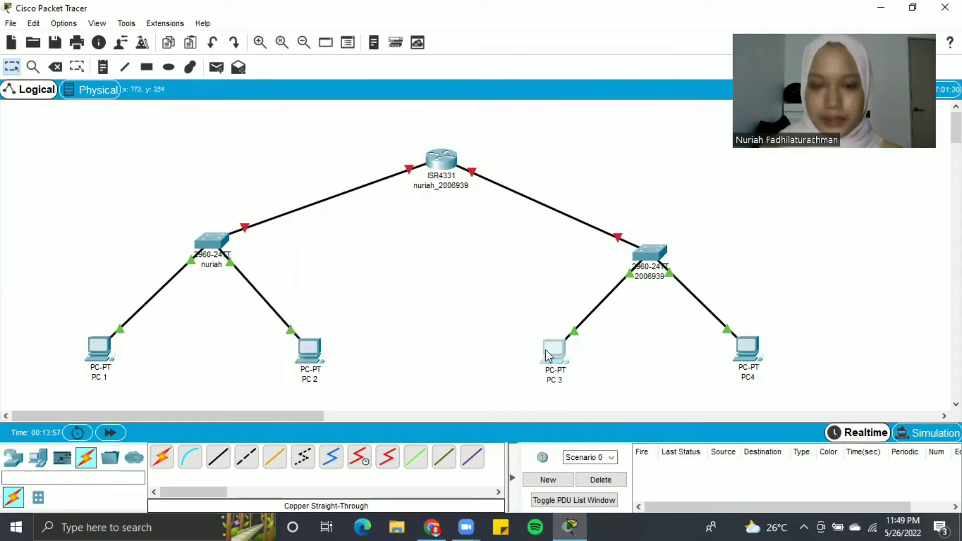
{"action": "left_click", "coordinate": [387, 92]}
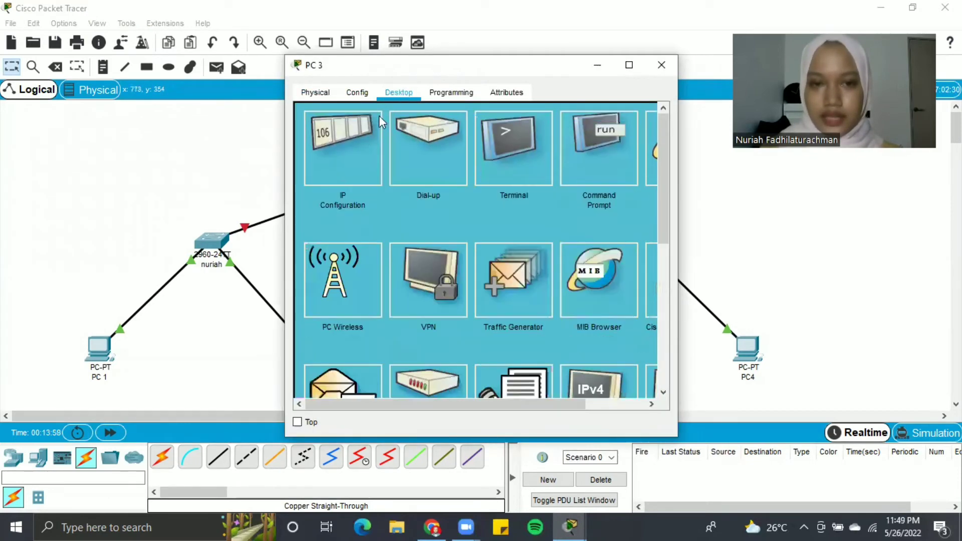
{"action": "left_click", "coordinate": [350, 149]}
{"action": "left_click", "coordinate": [431, 189]}
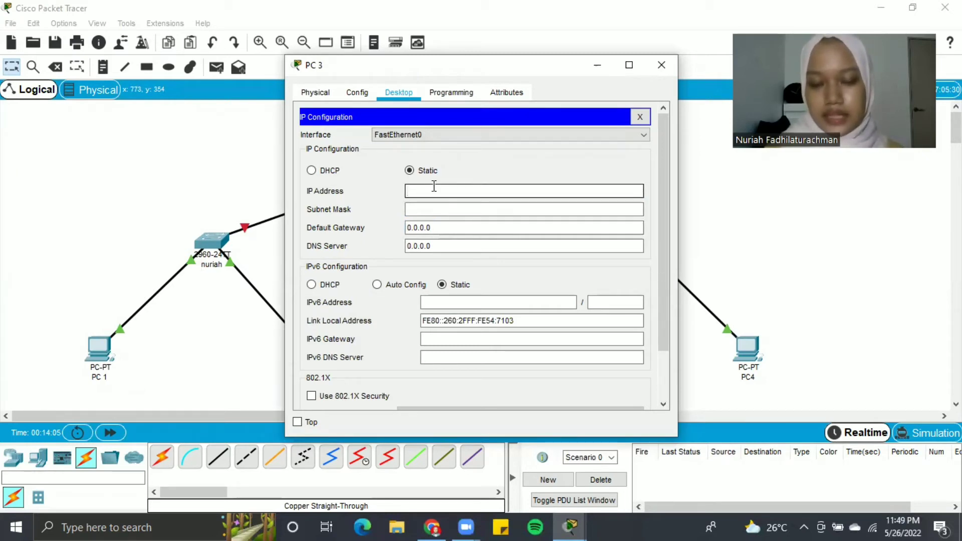
{"action": "type", "text": "166"}
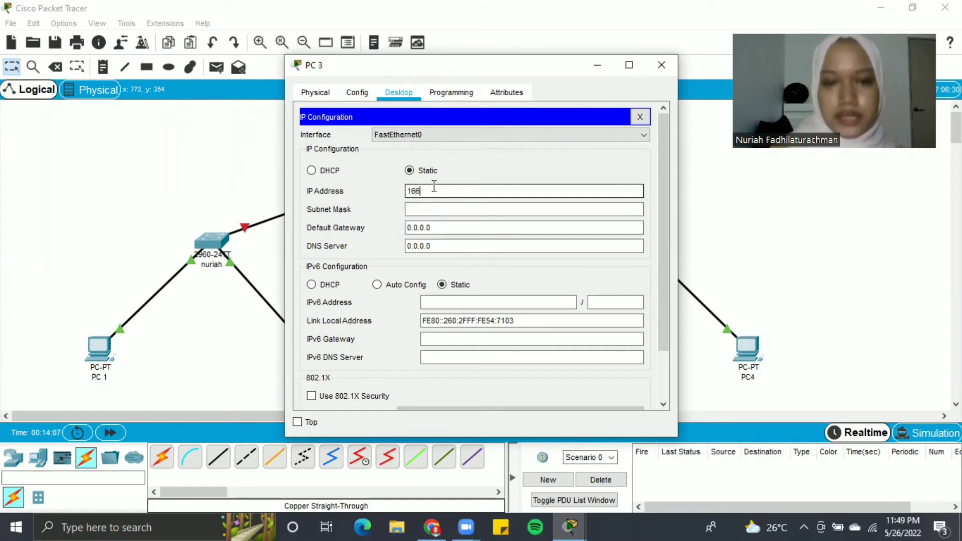
{"action": "type", "text": ".122"}
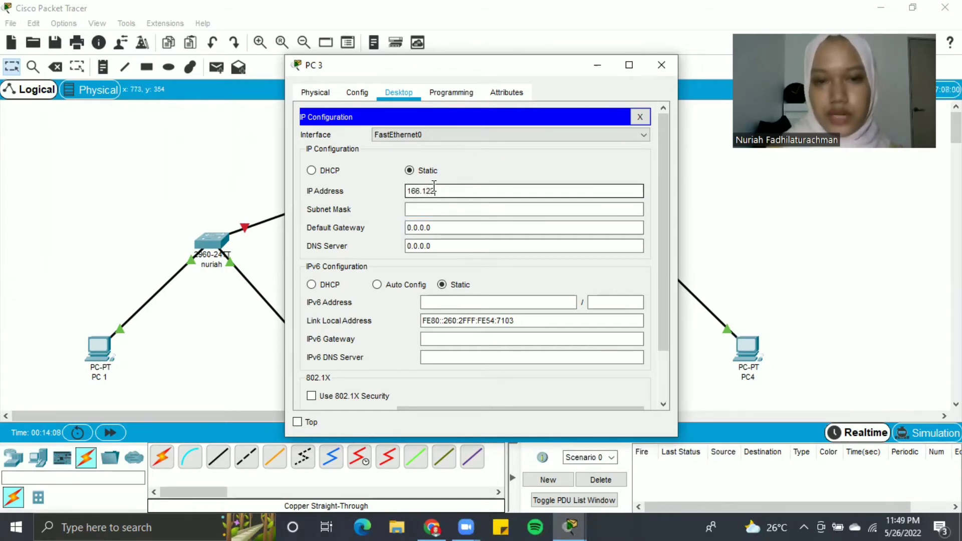
{"action": "type", "text": "."}
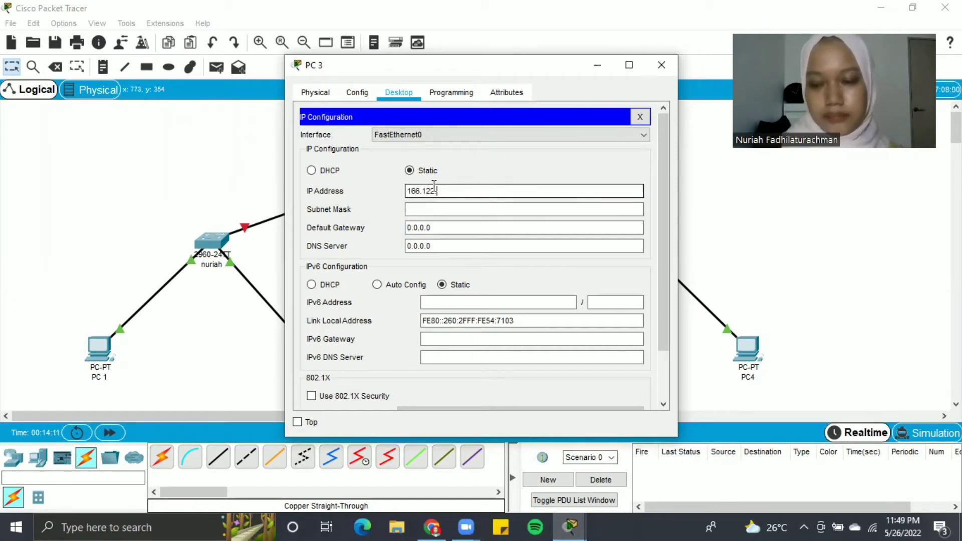
{"action": "type", "text": "66."}
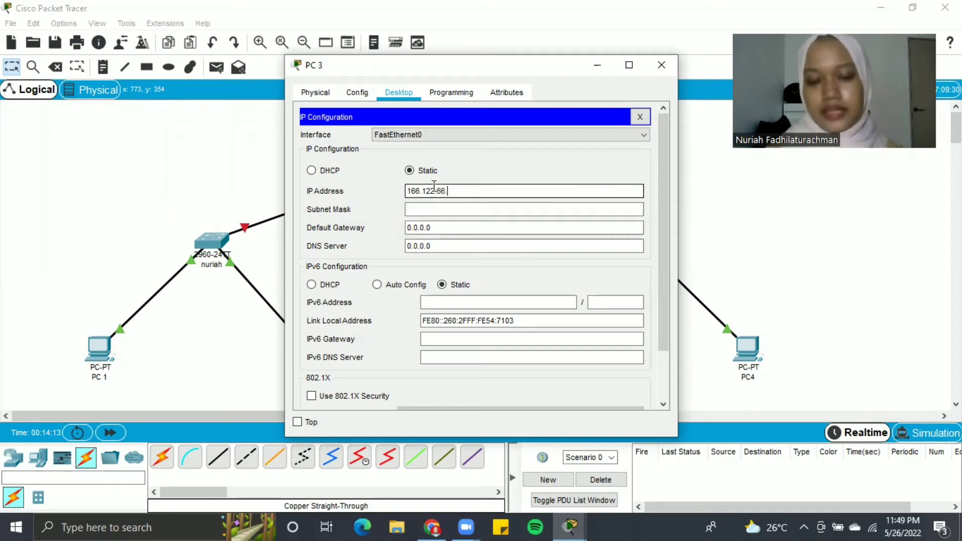
{"action": "type", "text": "39"}
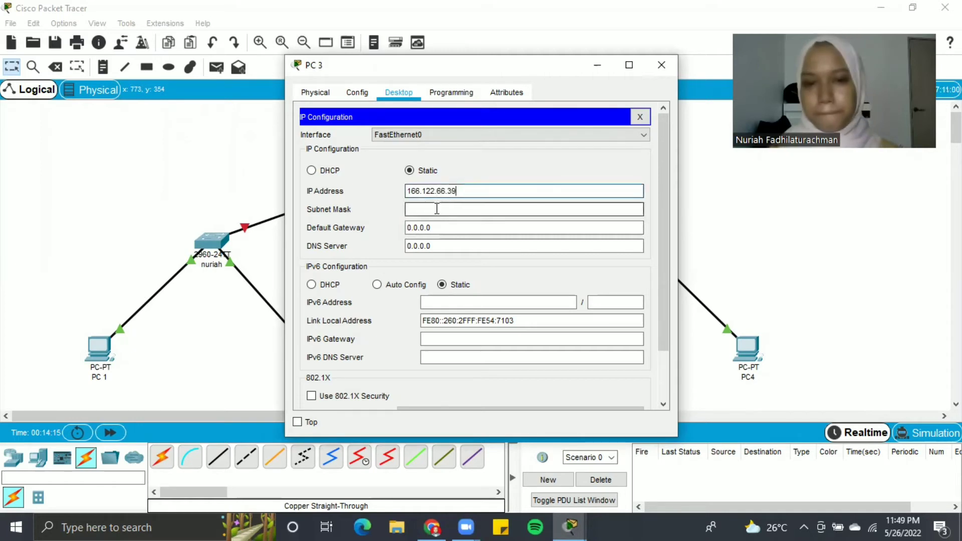
- Set PC 3's mask to 255.255.255.0 and gateway to 166.122.66.1, then close it
{"action": "left_click", "coordinate": [437, 208]}
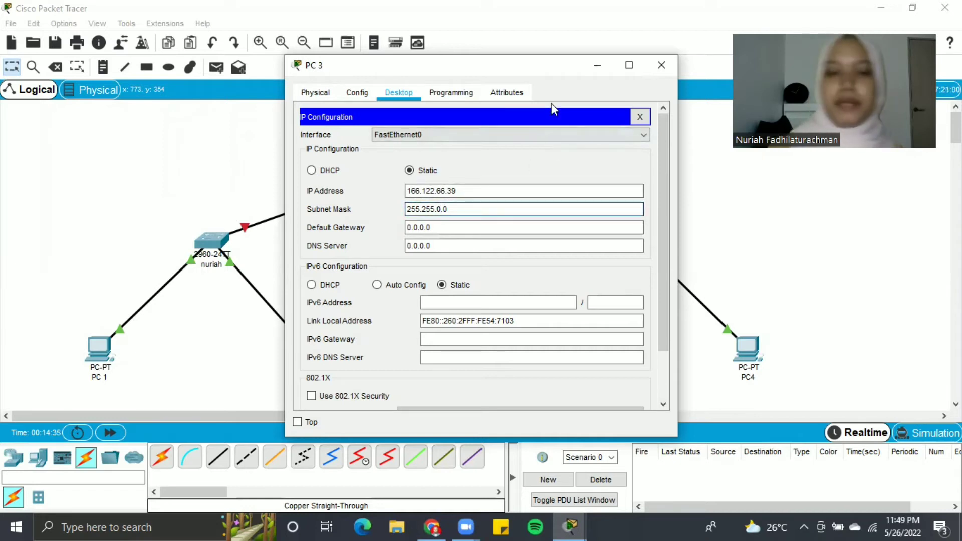
{"action": "key", "text": "BackSpace"}
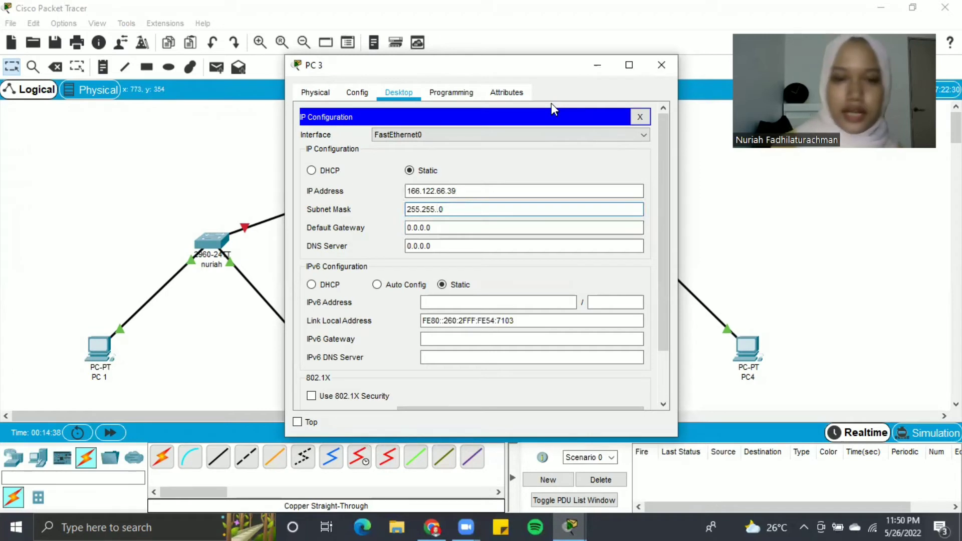
{"action": "type", "text": "255"}
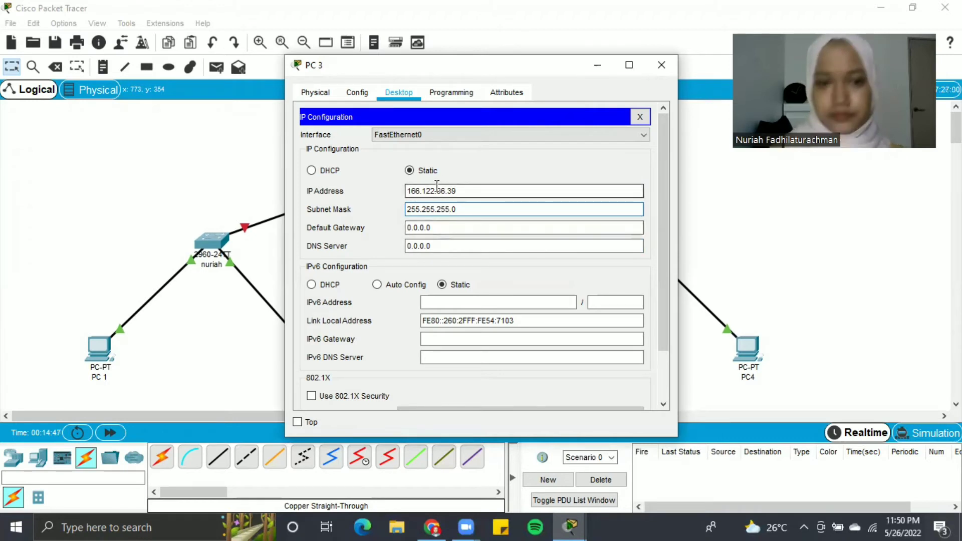
{"action": "left_click", "coordinate": [429, 226]}
{"action": "key", "text": "BackSpace"}
{"action": "key", "text": "BackSpace"}
{"action": "key", "text": "BackSpace"}
{"action": "key", "text": "BackSpace"}
{"action": "key", "text": "BackSpace"}
{"action": "key", "text": "BackSpace"}
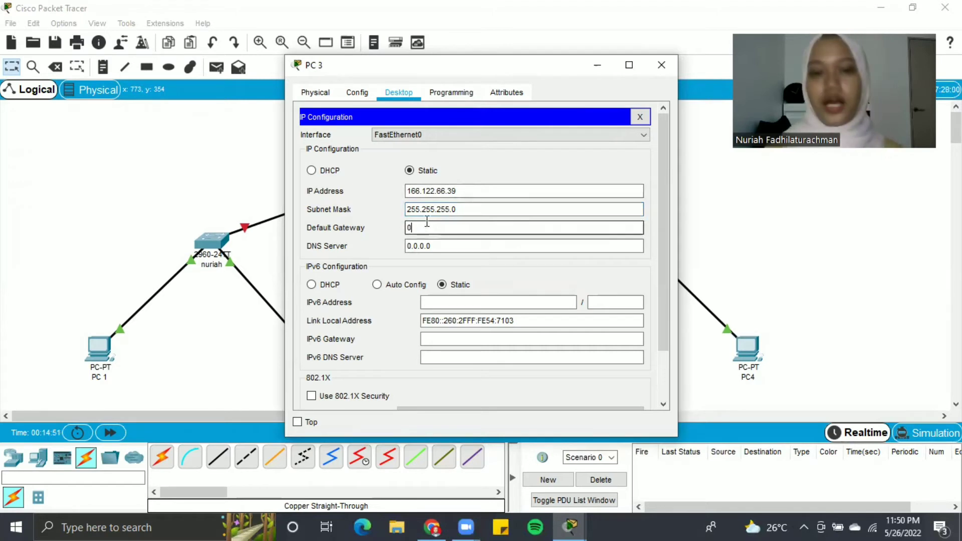
{"action": "key", "text": "BackSpace"}
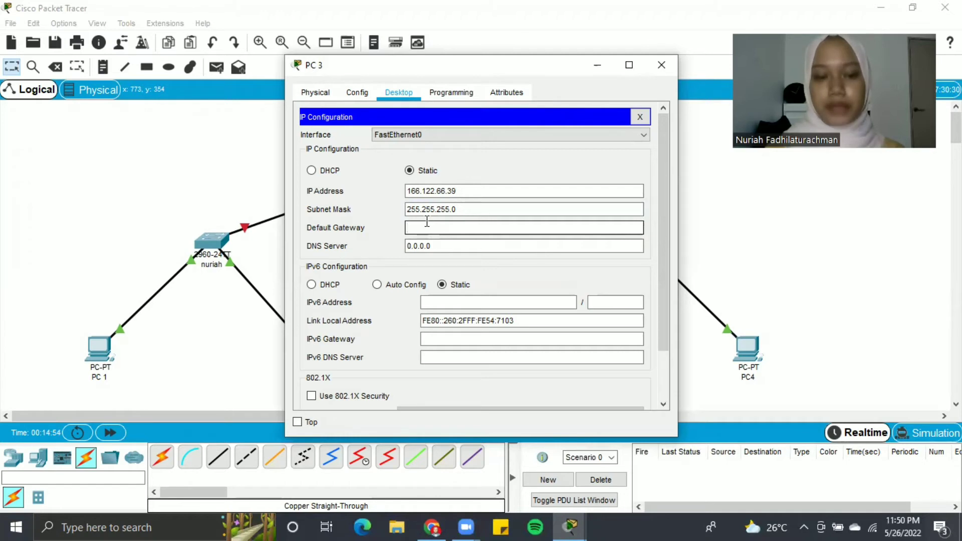
{"action": "type", "text": "166"}
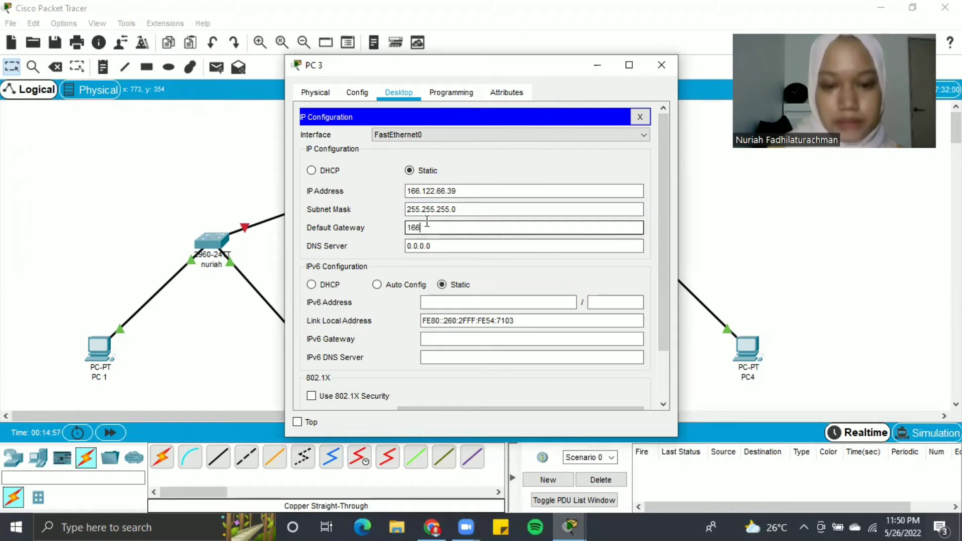
{"action": "type", "text": ".122.66.1"}
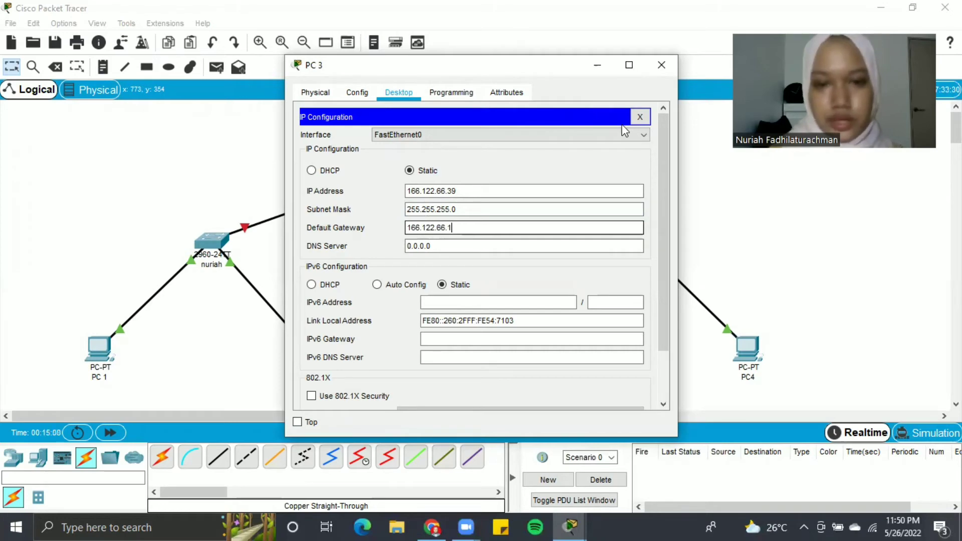
{"action": "left_click", "coordinate": [661, 65]}
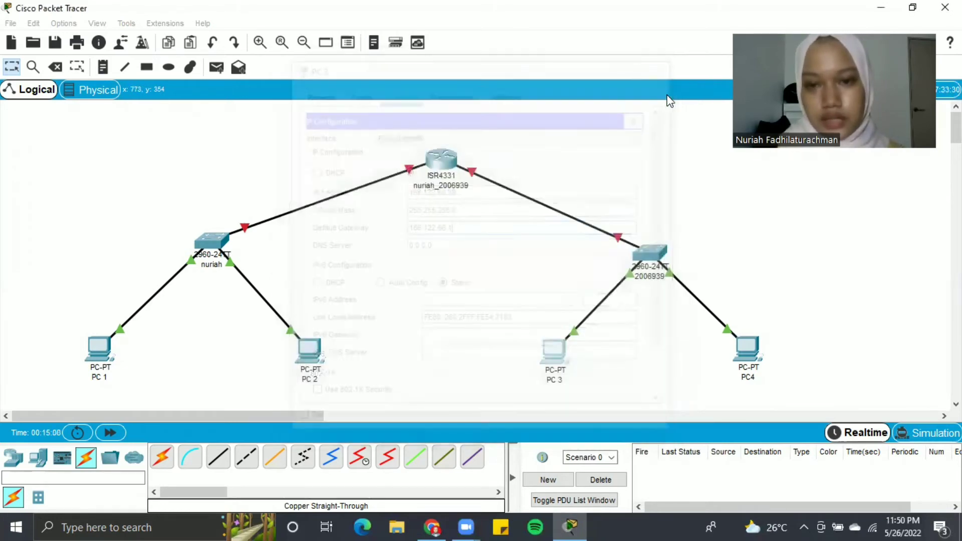
- Open PC4's IP Configuration and enter the static IP address 166.122.66.40
{"action": "left_click", "coordinate": [752, 351]}
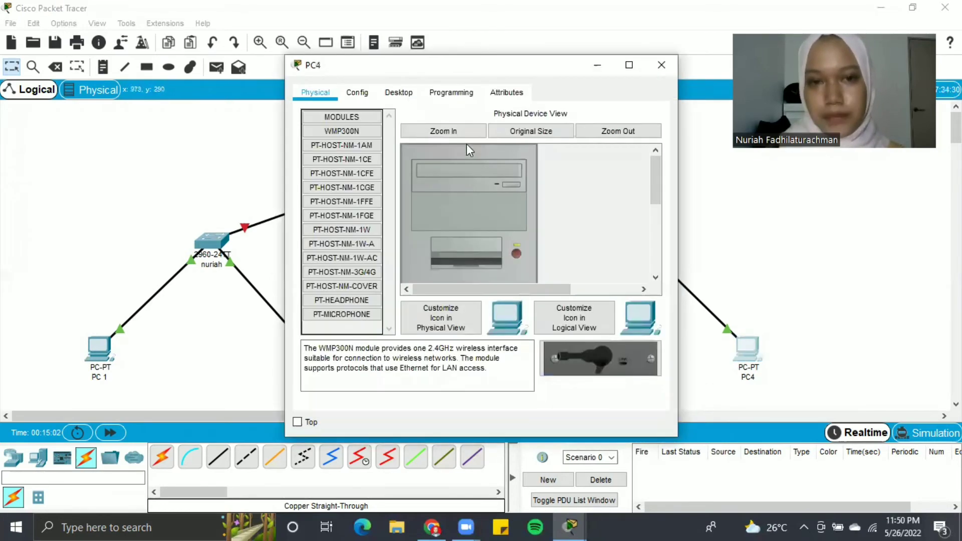
{"action": "left_click", "coordinate": [408, 94]}
{"action": "left_click", "coordinate": [332, 160]}
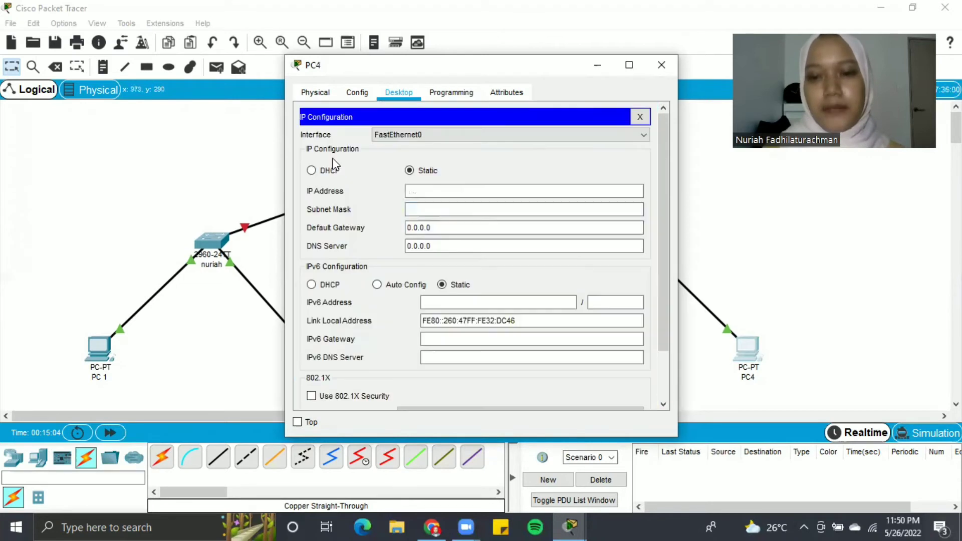
{"action": "left_click", "coordinate": [446, 192]}
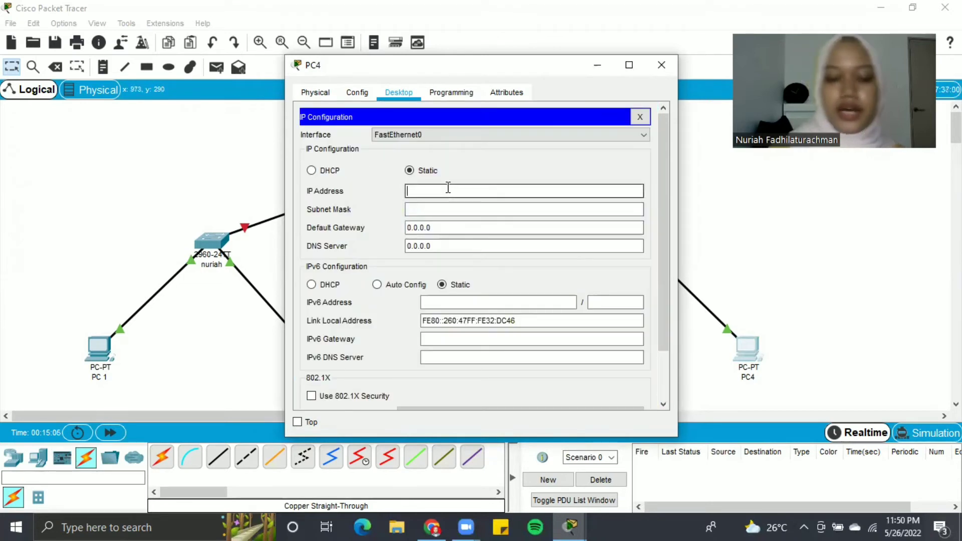
{"action": "type", "text": "166."}
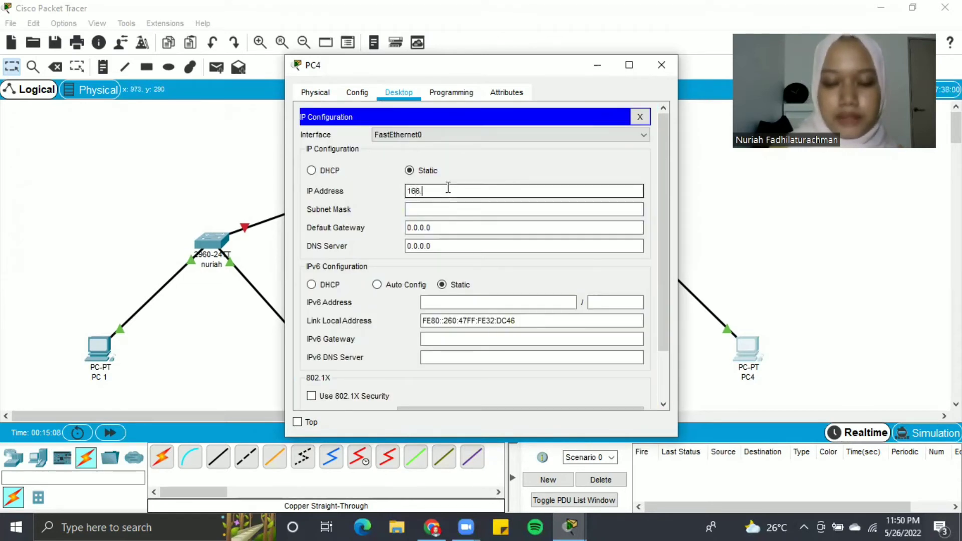
{"action": "type", "text": "122.66."}
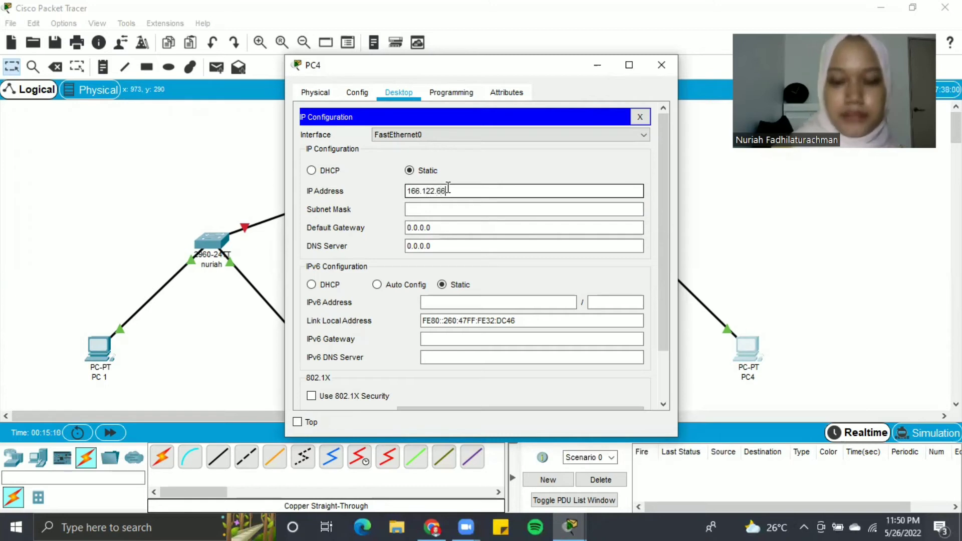
{"action": "type", "text": "10"}
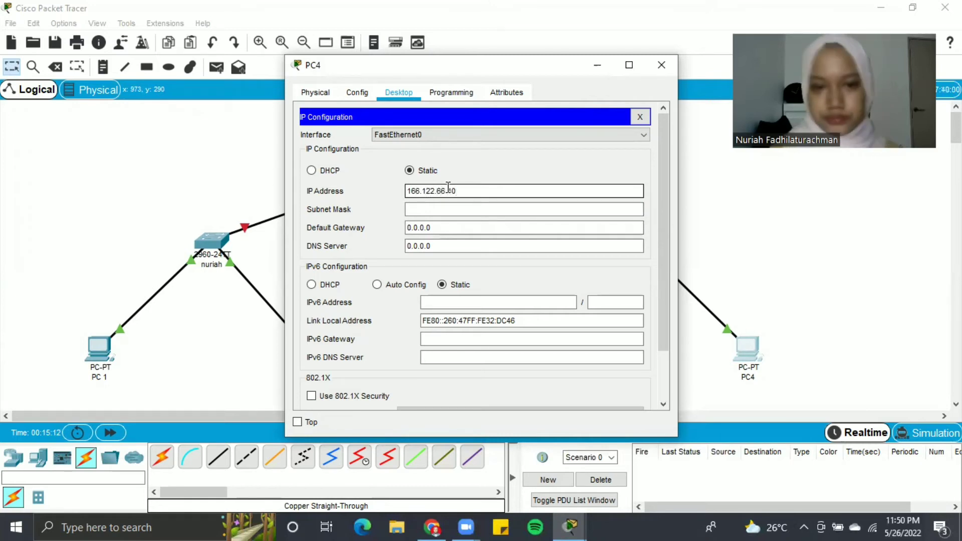
- Give PC4 subnet mask 255.255.255.0 and default gateway 166.122.66.1, then close its window
{"action": "left_click", "coordinate": [457, 210]}
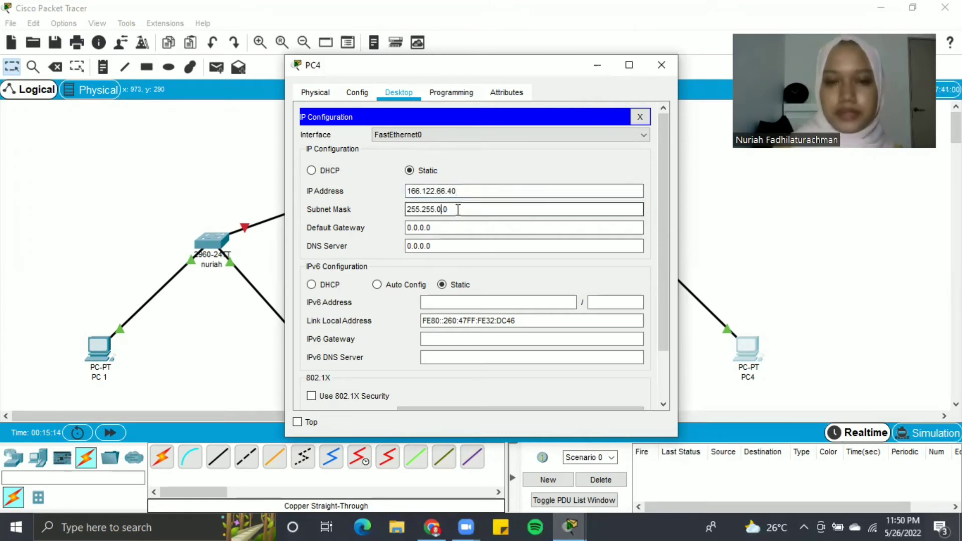
{"action": "key", "text": "Delete"}
{"action": "key", "text": "Delete"}
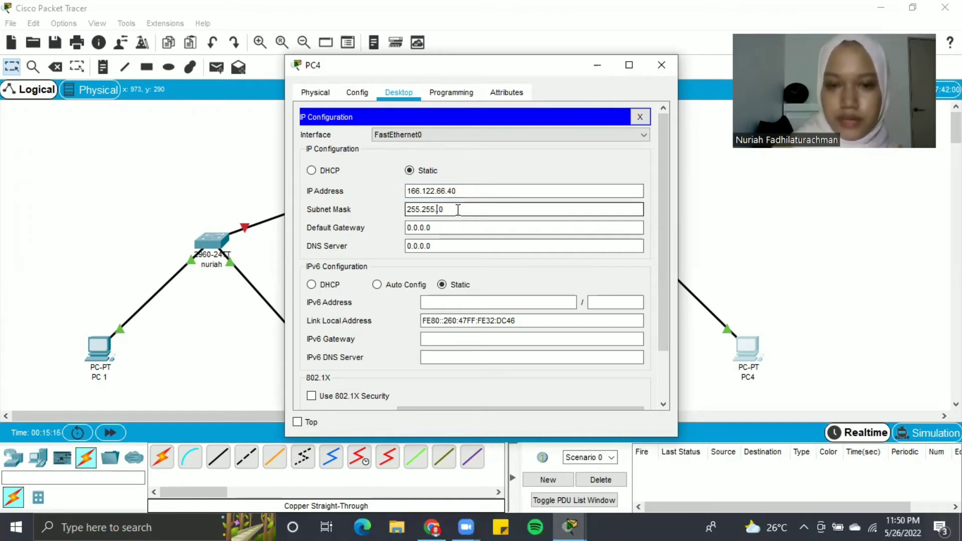
{"action": "type", "text": "255."}
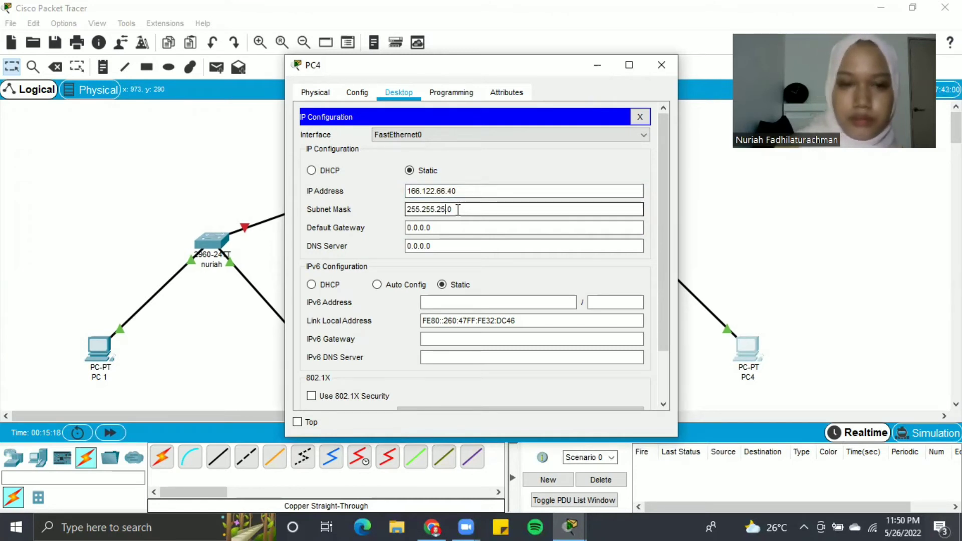
{"action": "left_click", "coordinate": [447, 227]}
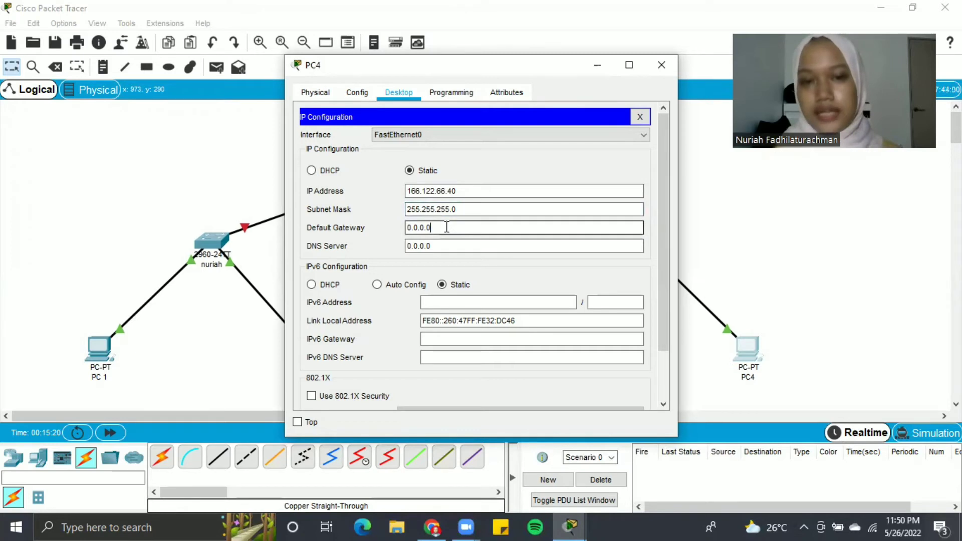
{"action": "key", "text": "BackSpace"}
{"action": "key", "text": "BackSpace"}
{"action": "key", "text": "BackSpace"}
{"action": "key", "text": "BackSpace"}
{"action": "key", "text": "BackSpace"}
{"action": "key", "text": "BackSpace"}
{"action": "key", "text": "BackSpace"}
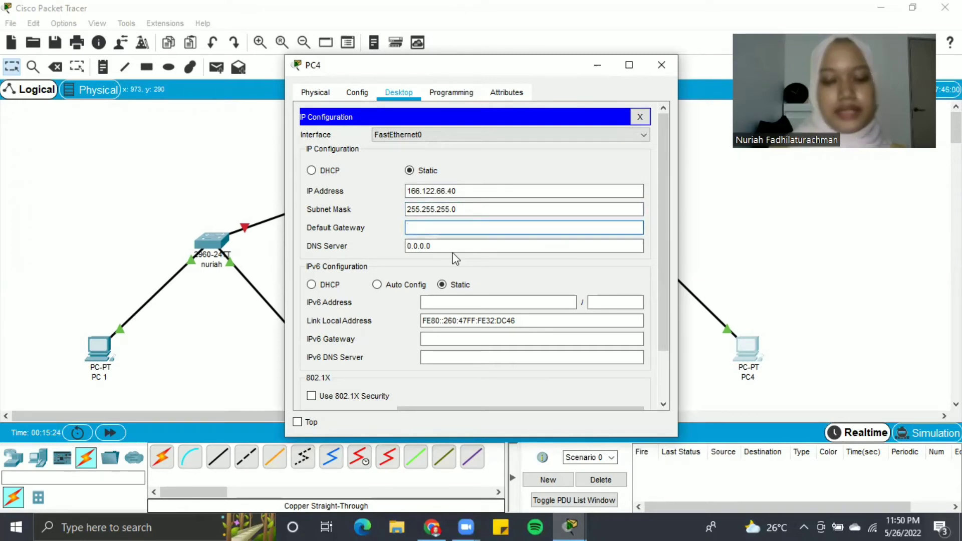
{"action": "type", "text": "166.122"}
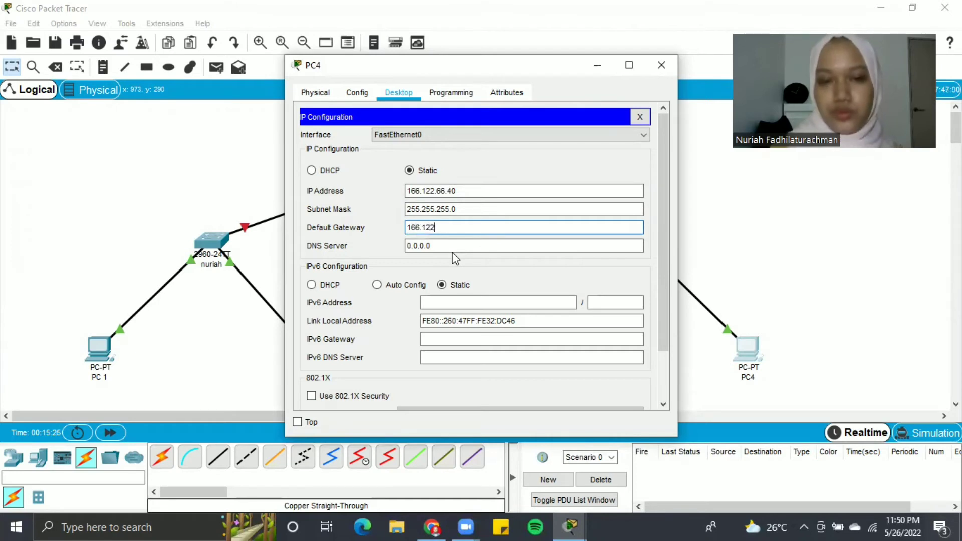
{"action": "type", "text": ".66."}
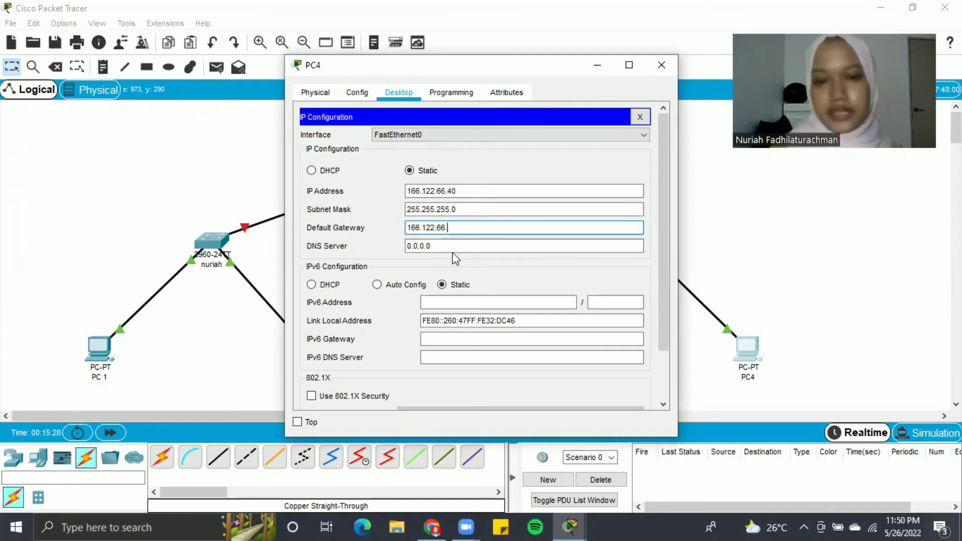
{"action": "type", "text": "1"}
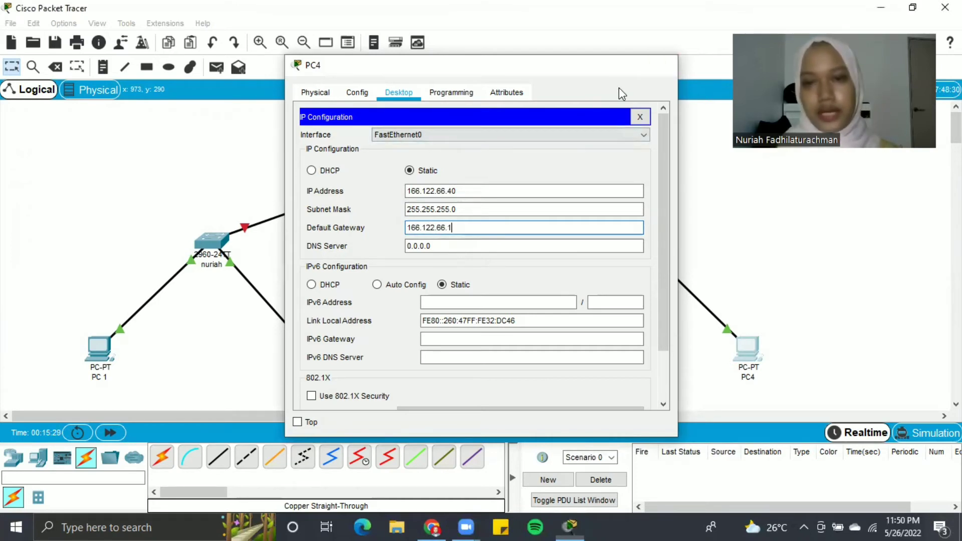
{"action": "left_click", "coordinate": [666, 65]}
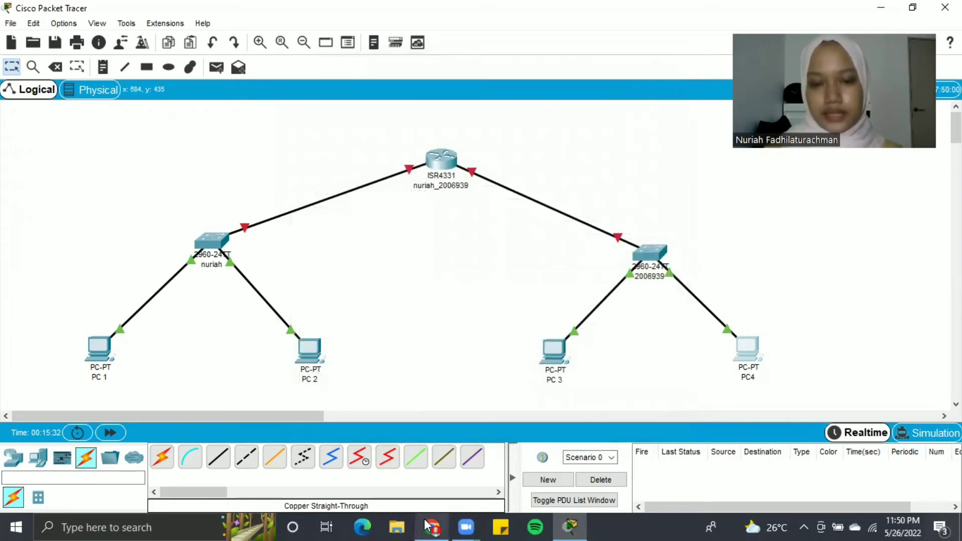
{"action": "mouse_move", "coordinate": [426, 526]}
{"action": "left_click", "coordinate": [427, 470]}
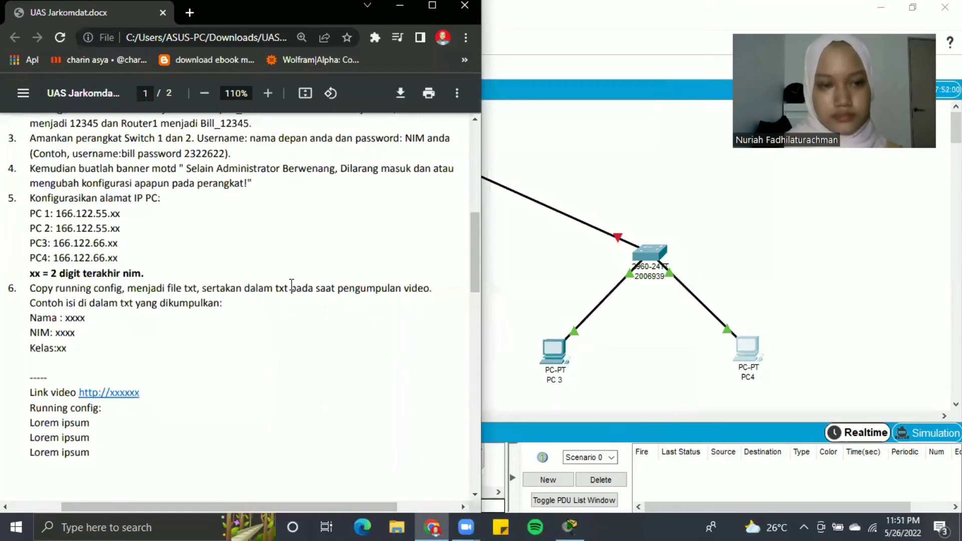
{"action": "scroll", "coordinate": [291, 284], "scroll_direction": "down", "scroll_amount": 8}
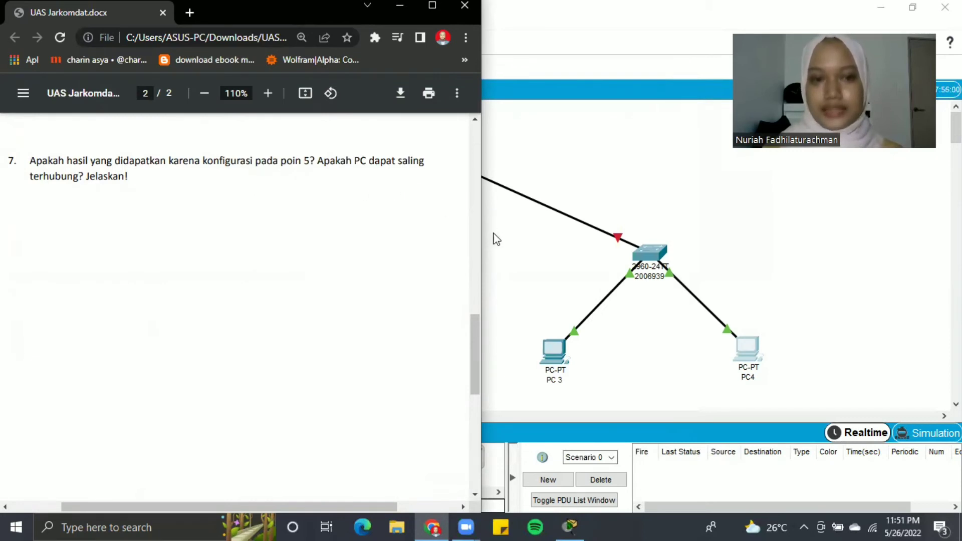
{"action": "left_click", "coordinate": [520, 238]}
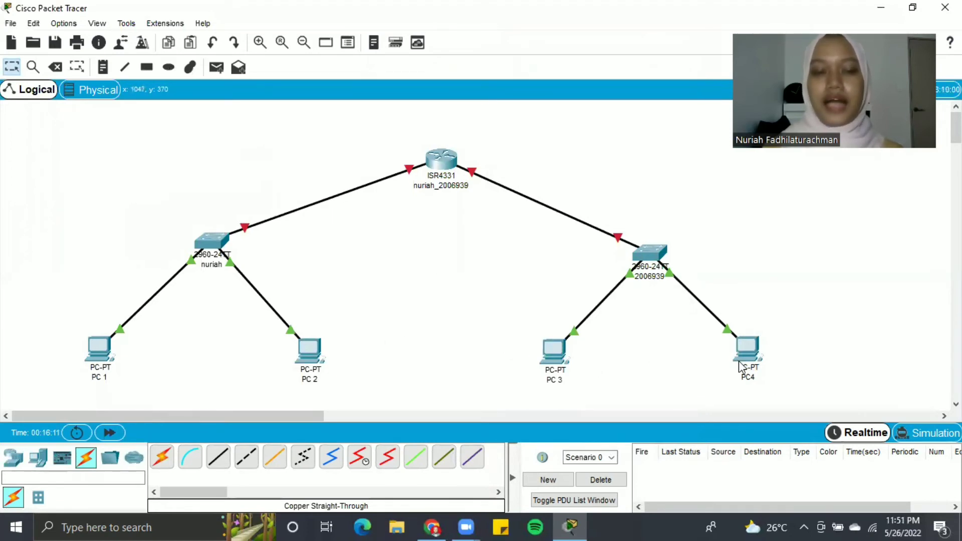
{"action": "mouse_move", "coordinate": [739, 362]}
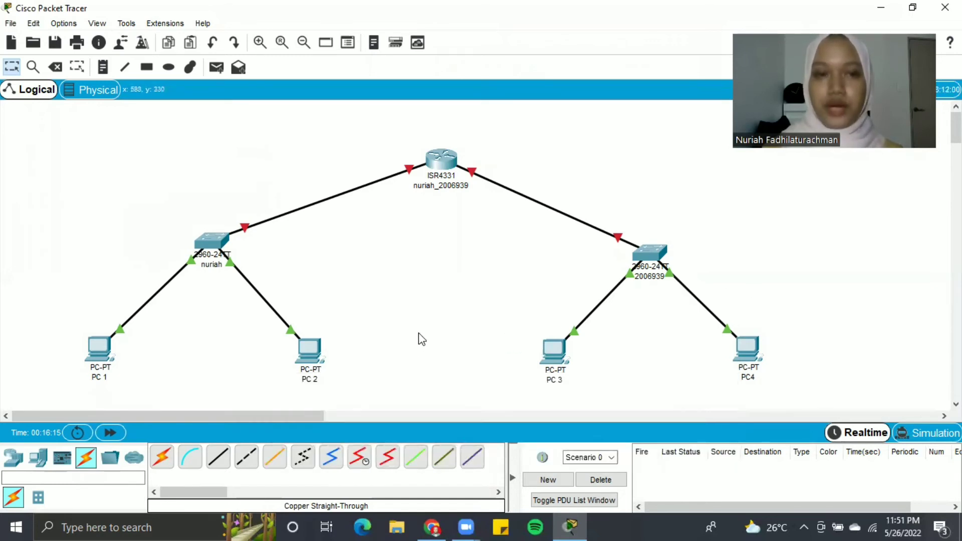
- Send a simple PDU ping from PC 1 to PC 2
{"action": "left_click", "coordinate": [214, 67]}
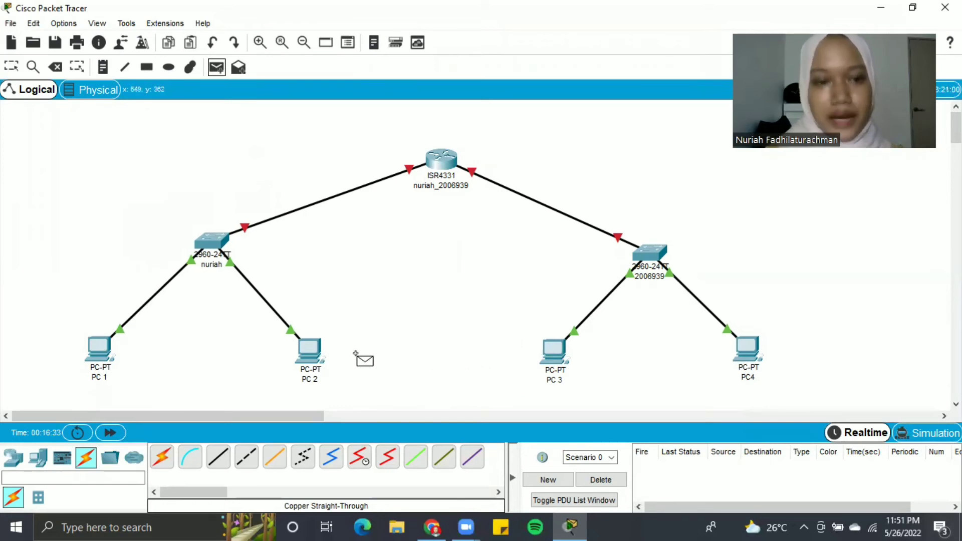
{"action": "left_click", "coordinate": [99, 354]}
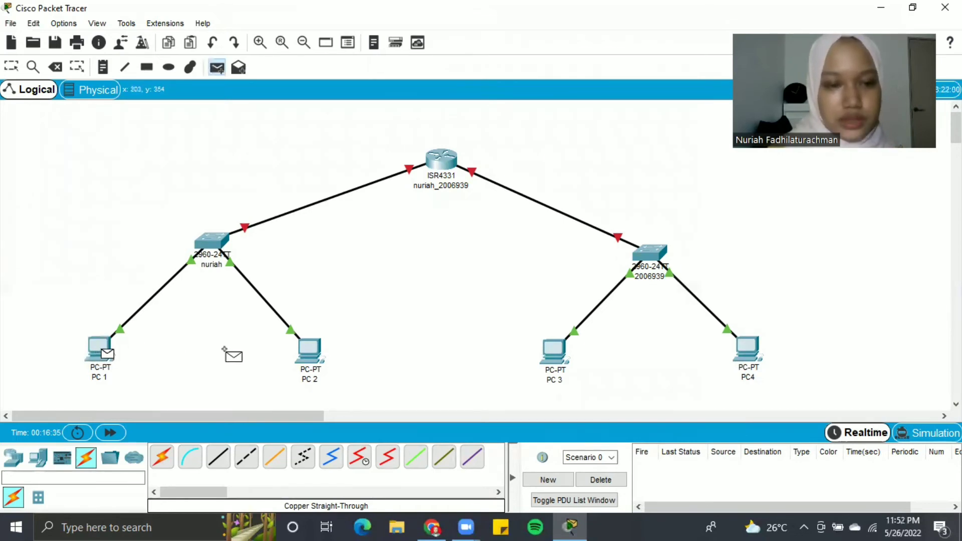
{"action": "left_click", "coordinate": [308, 349]}
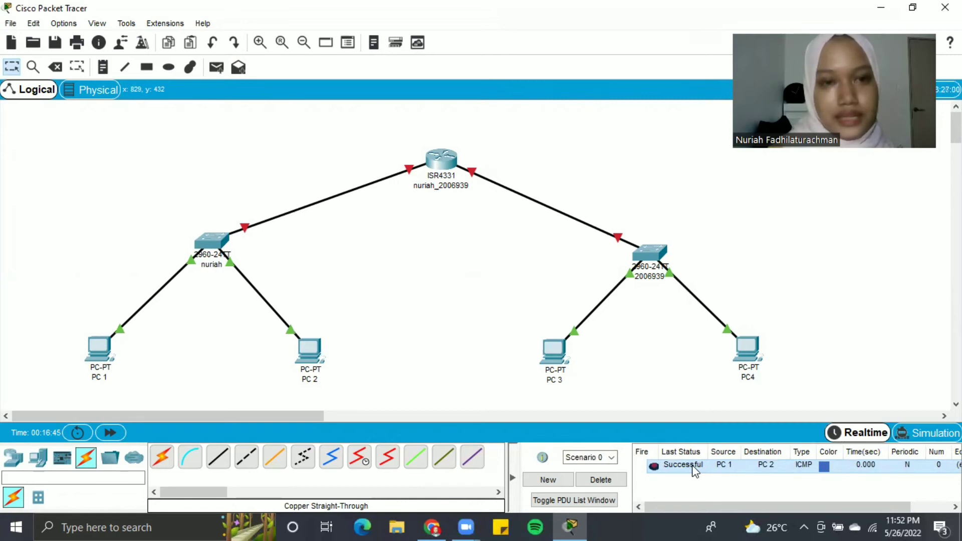
- Send a second simple PDU ping from PC 2 to PC4, which fails
{"action": "left_click", "coordinate": [218, 72]}
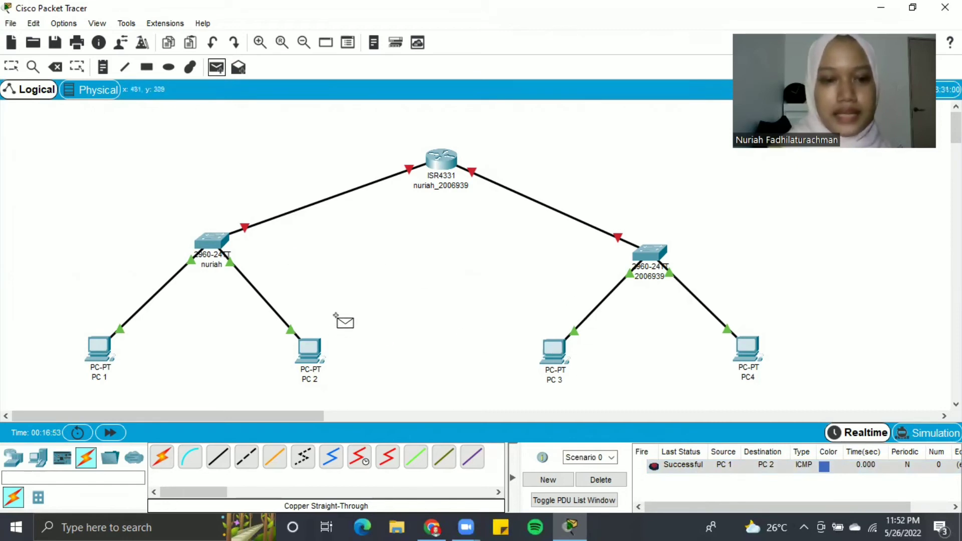
{"action": "left_click", "coordinate": [313, 351]}
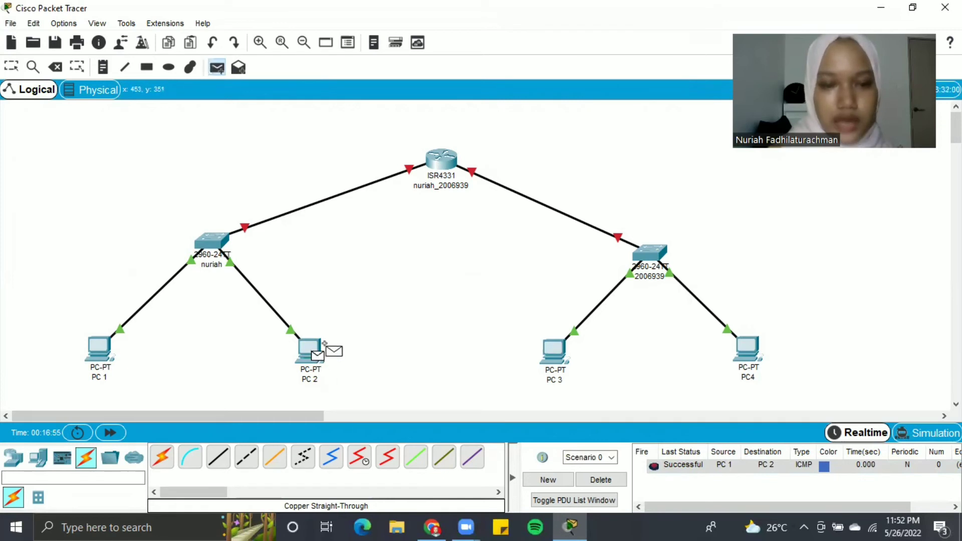
{"action": "left_click", "coordinate": [744, 353]}
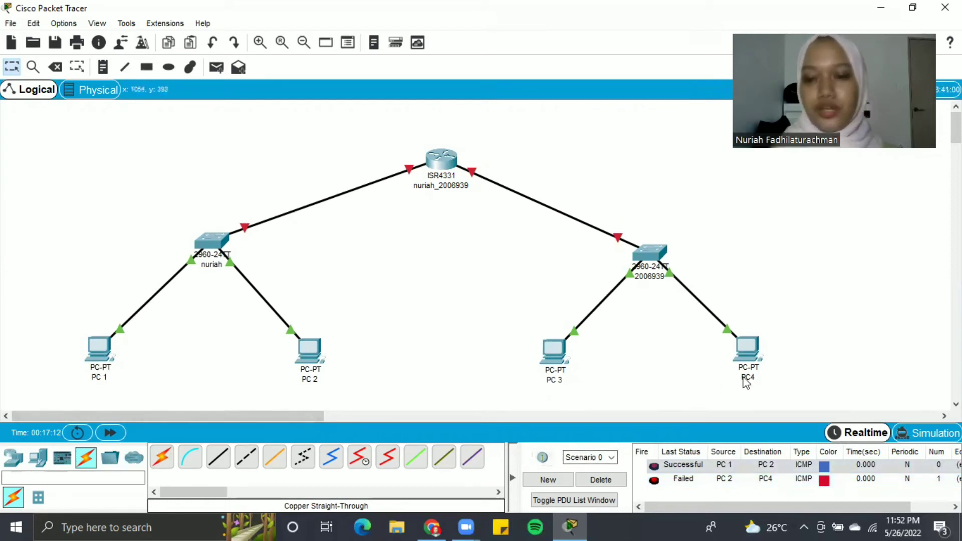
{"action": "mouse_move", "coordinate": [748, 379]}
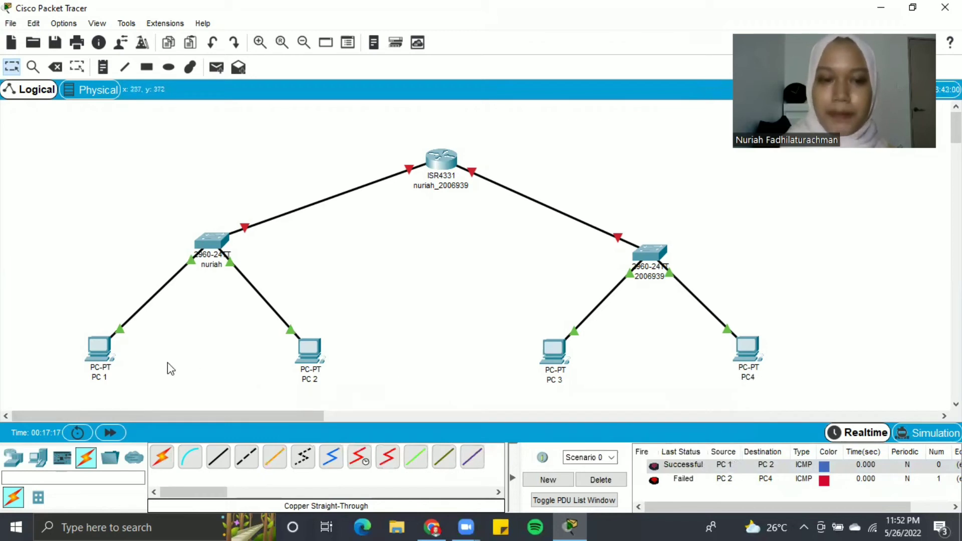
{"action": "mouse_move", "coordinate": [311, 363]}
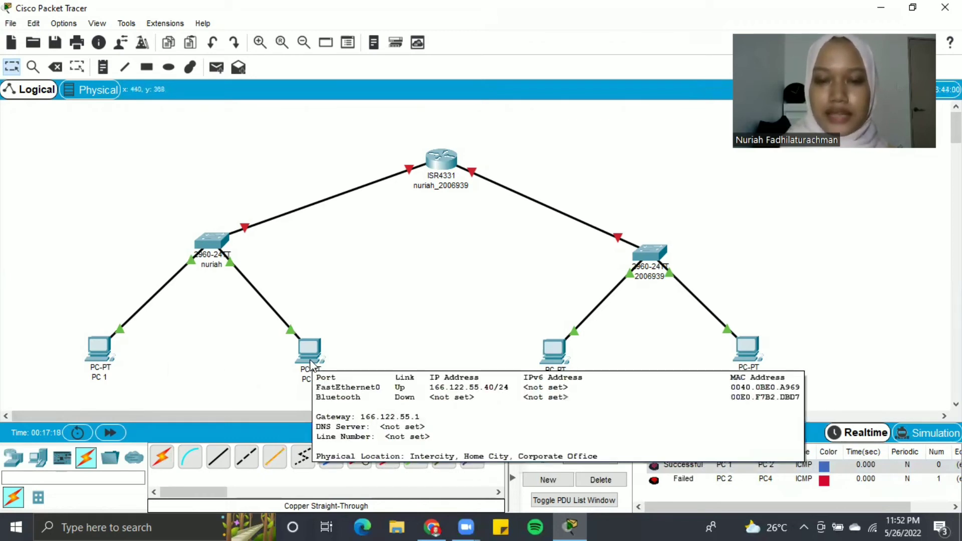
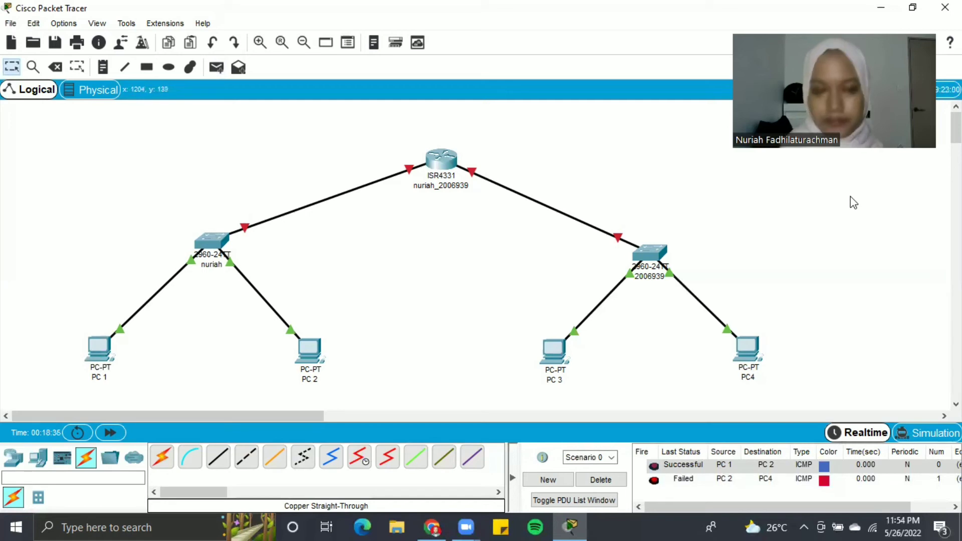
- Open the ISR4331 router's device window from the top of the topology
{"action": "left_click", "coordinate": [443, 157]}
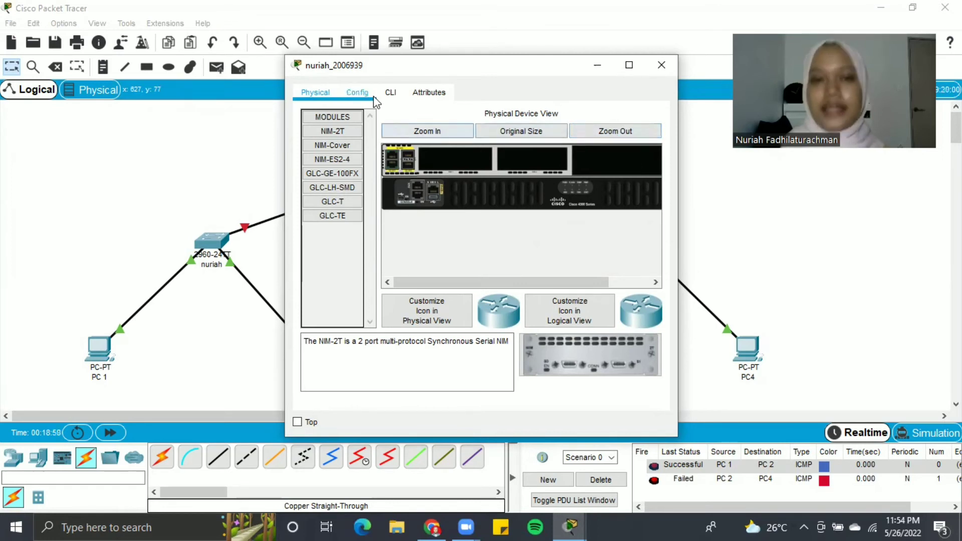
- In the router CLI, decline the initial dialog and enter global configuration mode with enable and configure terminal
{"action": "left_click", "coordinate": [396, 94]}
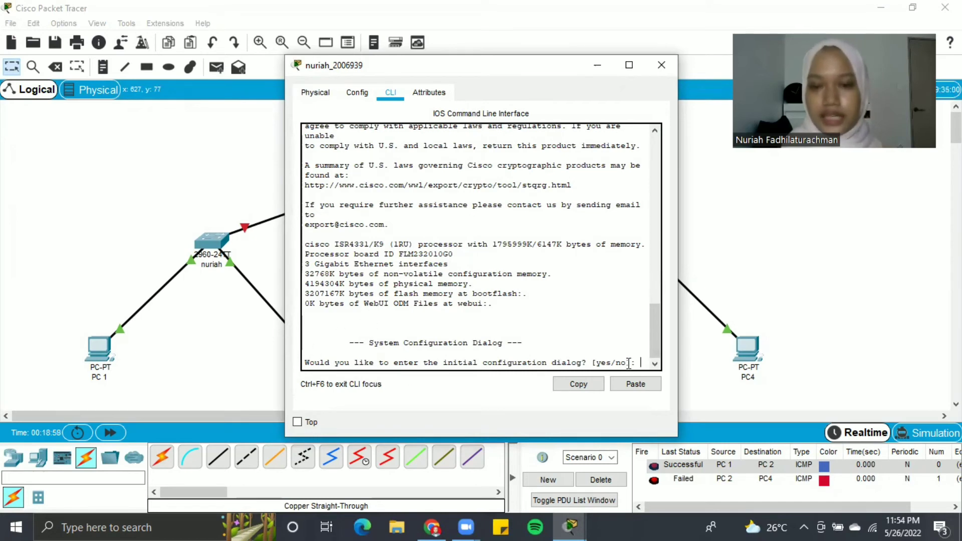
{"action": "type", "text": "no"}
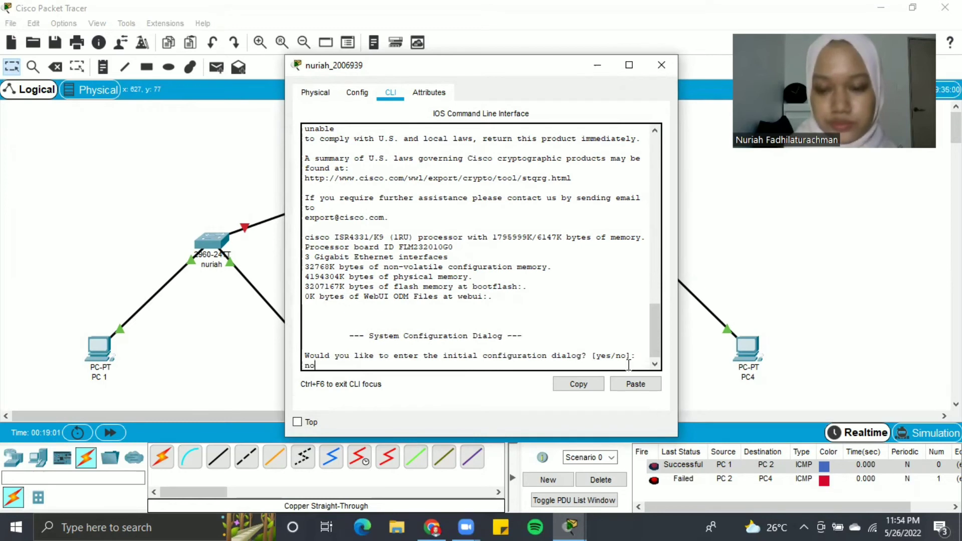
{"action": "key", "text": "Return"}
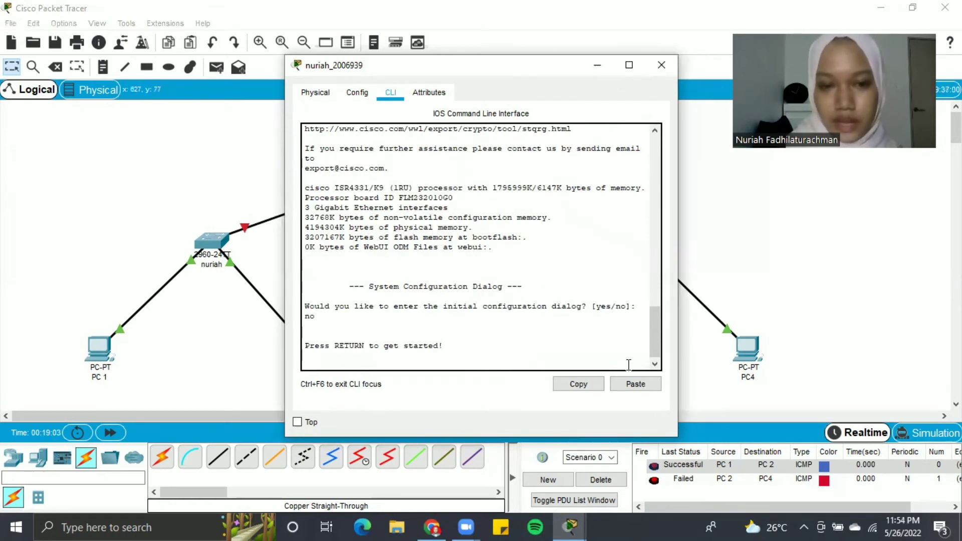
{"action": "key", "text": "Return"}
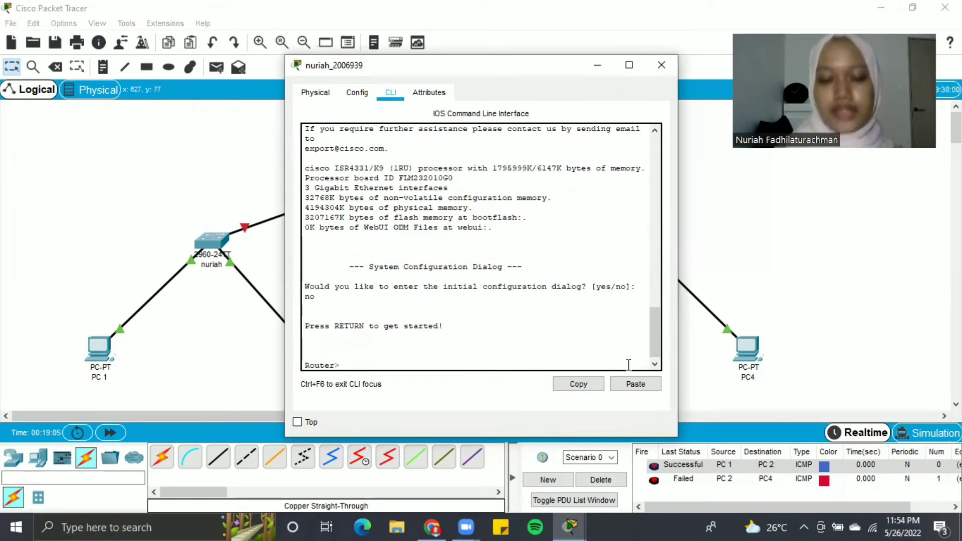
{"action": "type", "text": "enable"}
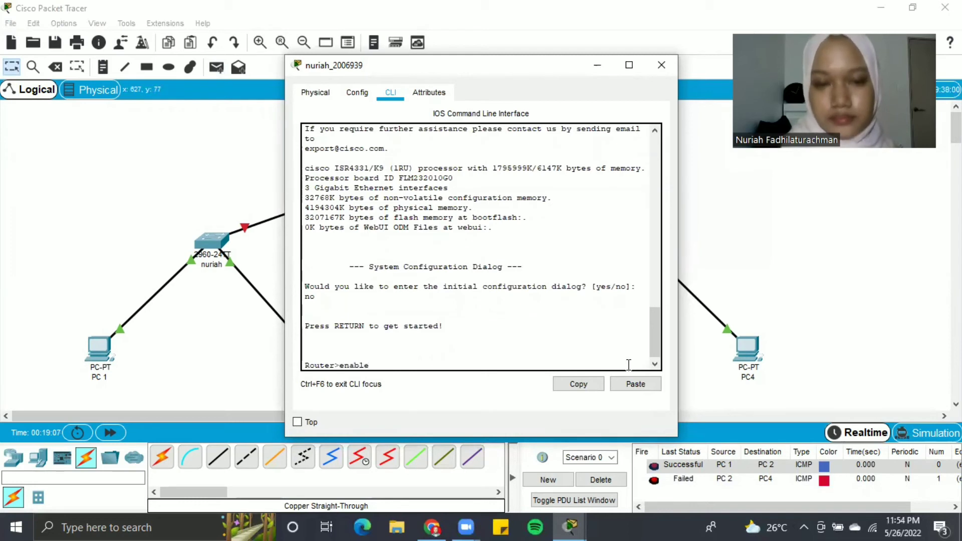
{"action": "key", "text": "Return"}
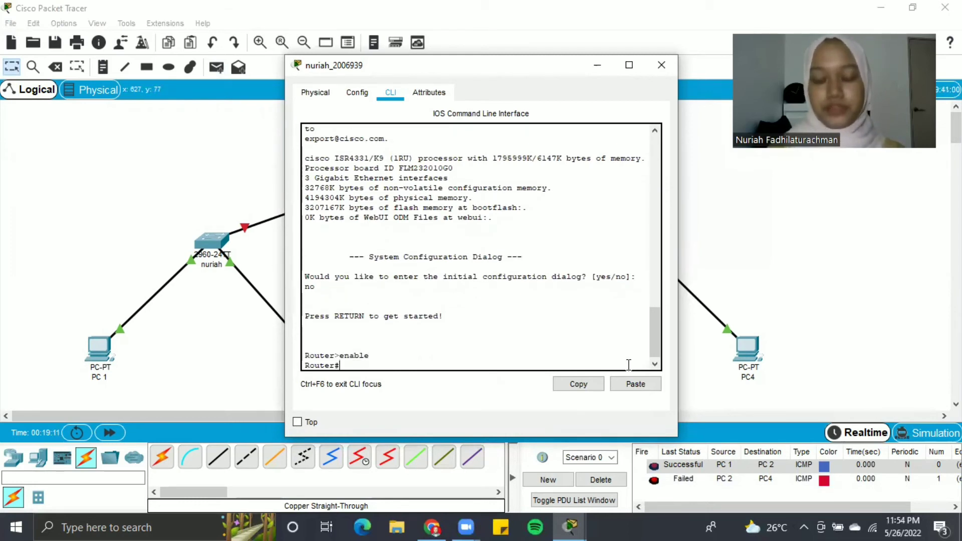
{"action": "type", "text": "confi"}
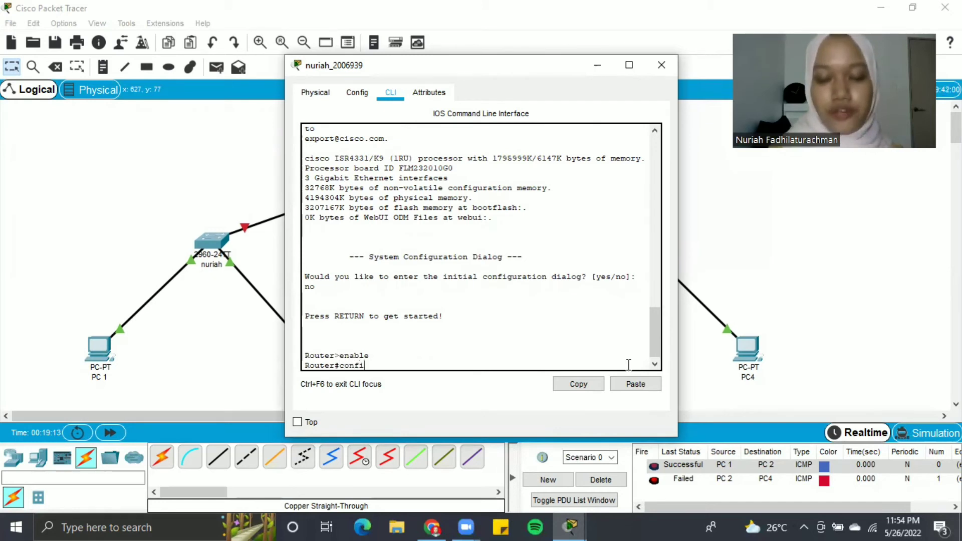
{"action": "type", "text": "gure termi"}
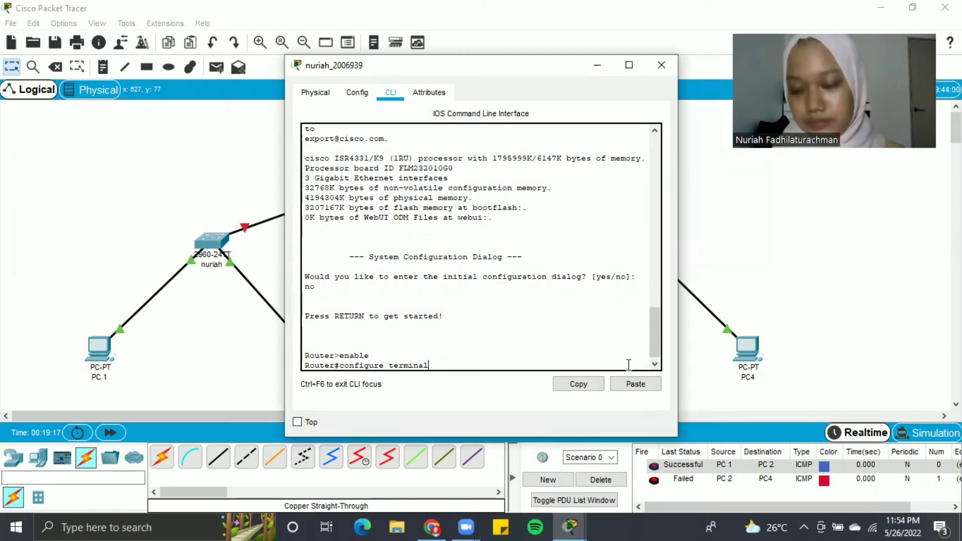
{"action": "type", "text": "nal"}
{"action": "key", "text": "Return"}
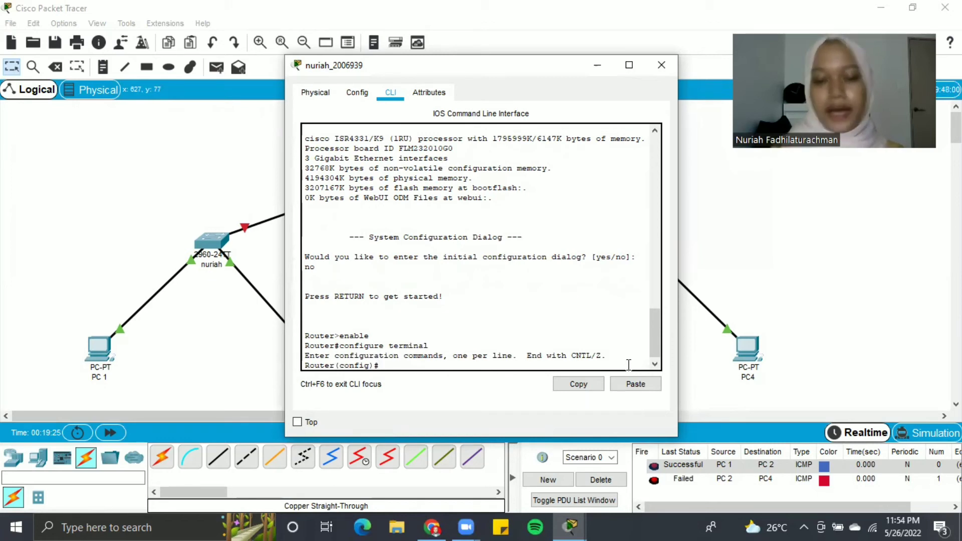
- Submit a misspelled 'interfcae gig0' interface command after moving the router window aside
{"action": "type", "text": "inter"}
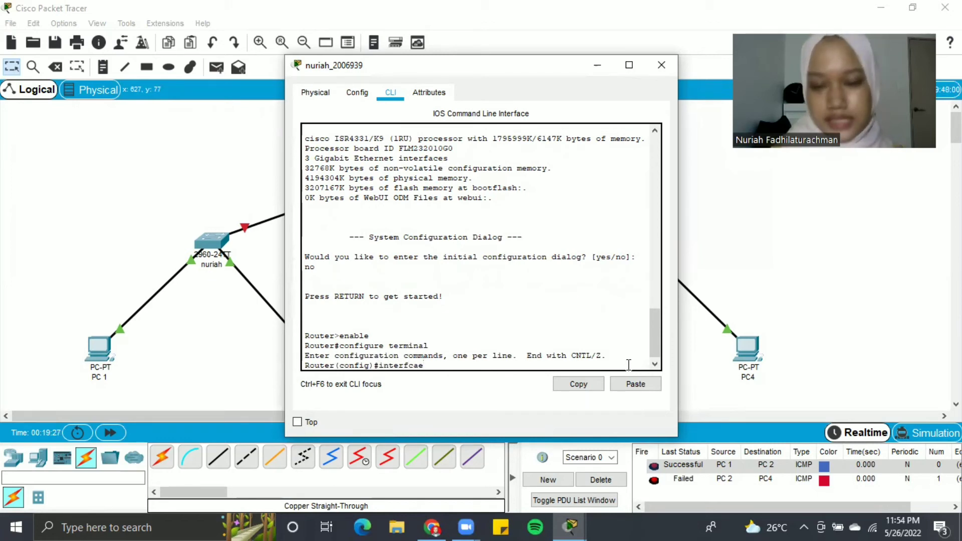
{"action": "type", "text": "fcae gi"}
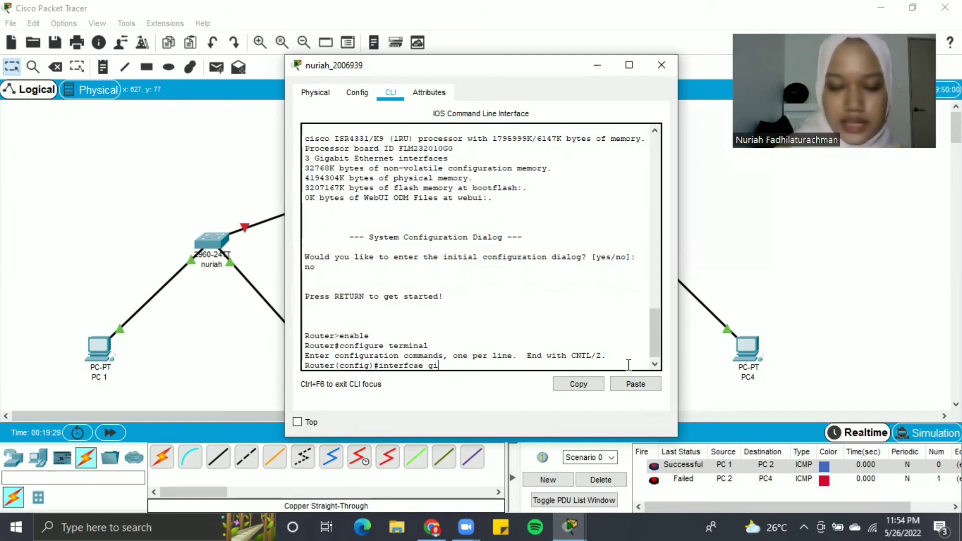
{"action": "type", "text": "g"}
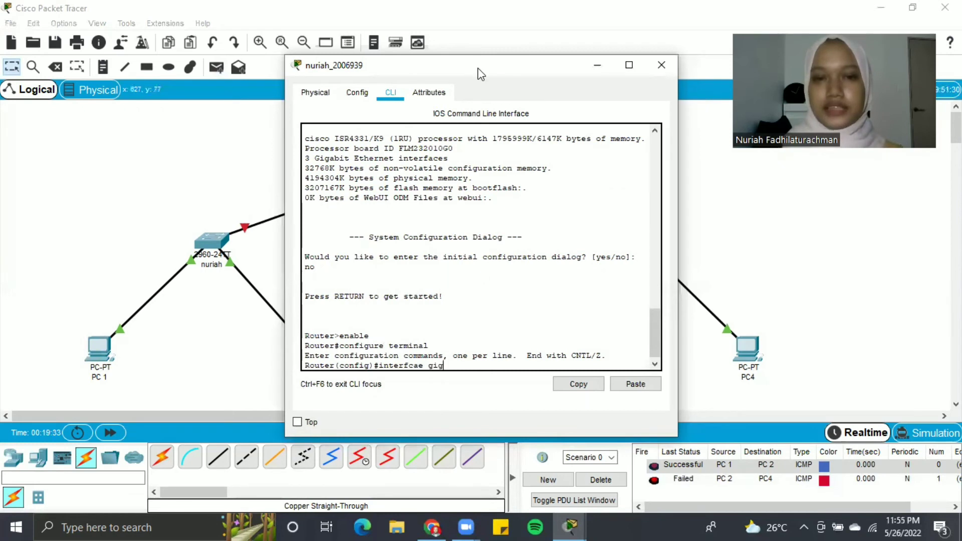
{"action": "left_click_drag", "start_coordinate": [472, 66], "coordinate": [538, 76]}
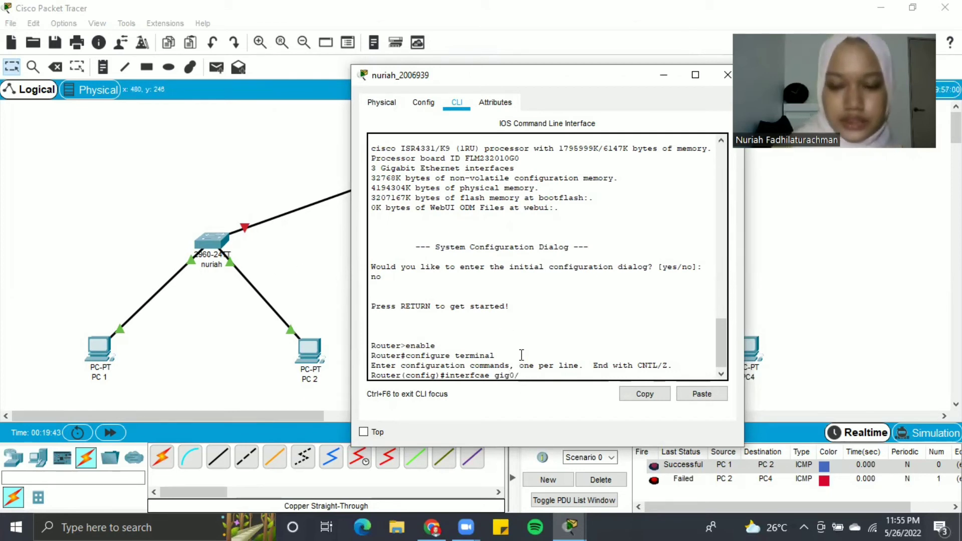
{"action": "type", "text": "0/0"}
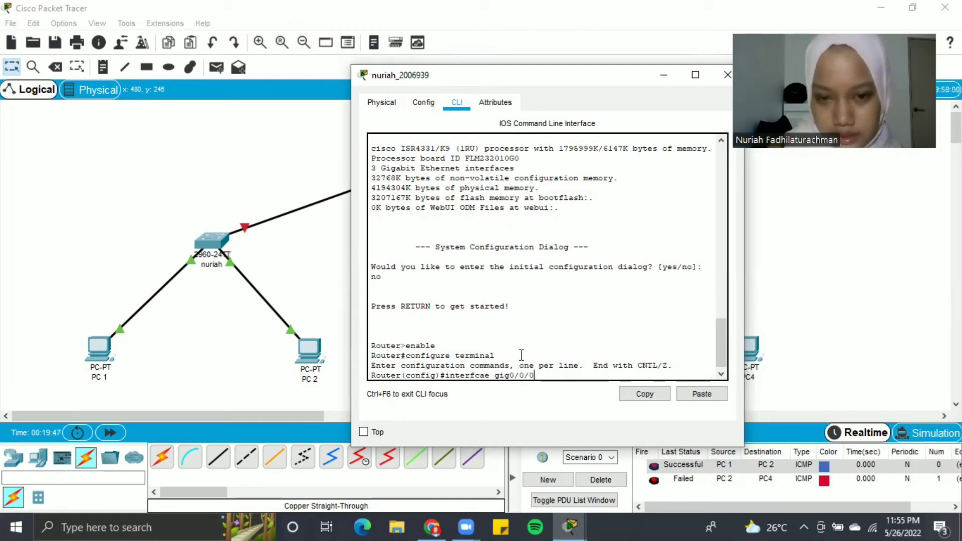
{"action": "key", "text": "Return"}
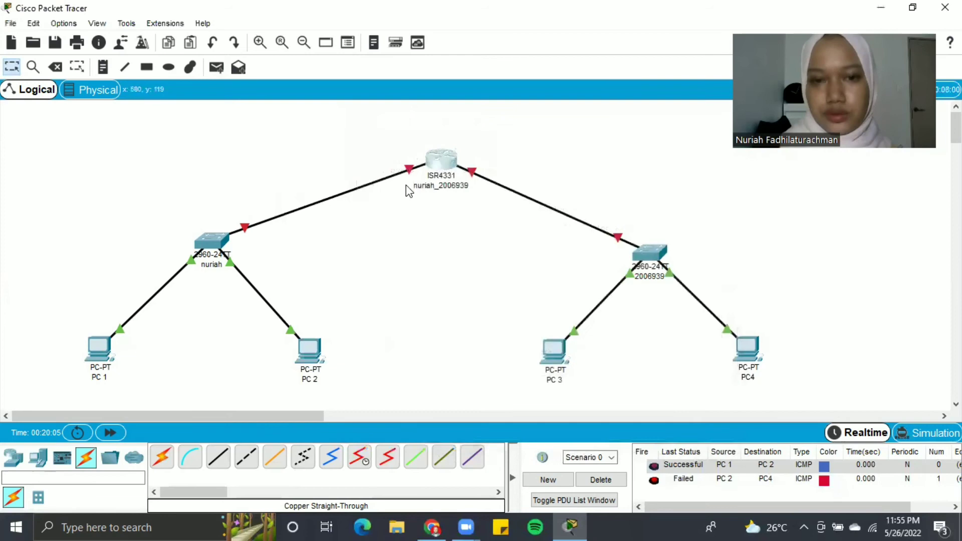
- Delete the existing link between the router and the left switch
{"action": "left_click", "coordinate": [441, 166]}
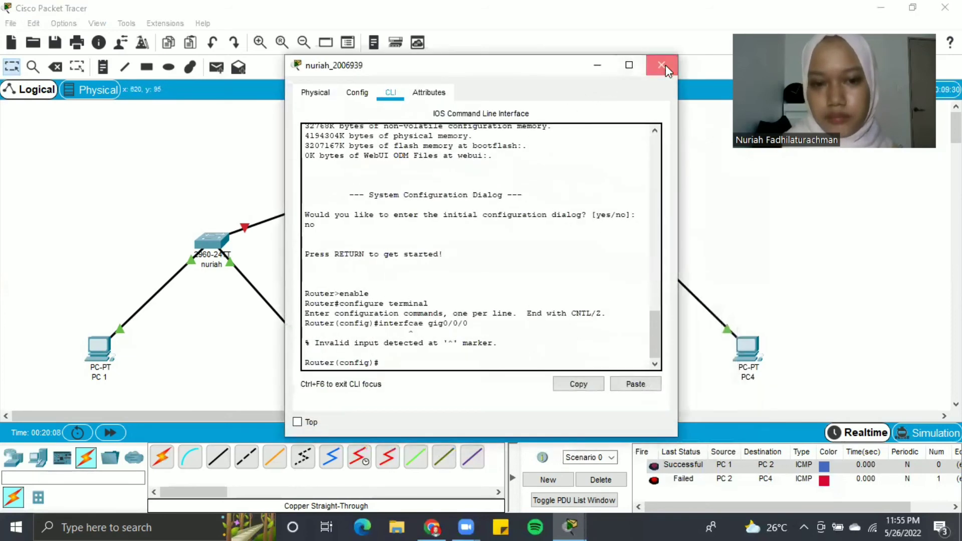
{"action": "left_click", "coordinate": [662, 65]}
{"action": "mouse_move", "coordinate": [448, 163]}
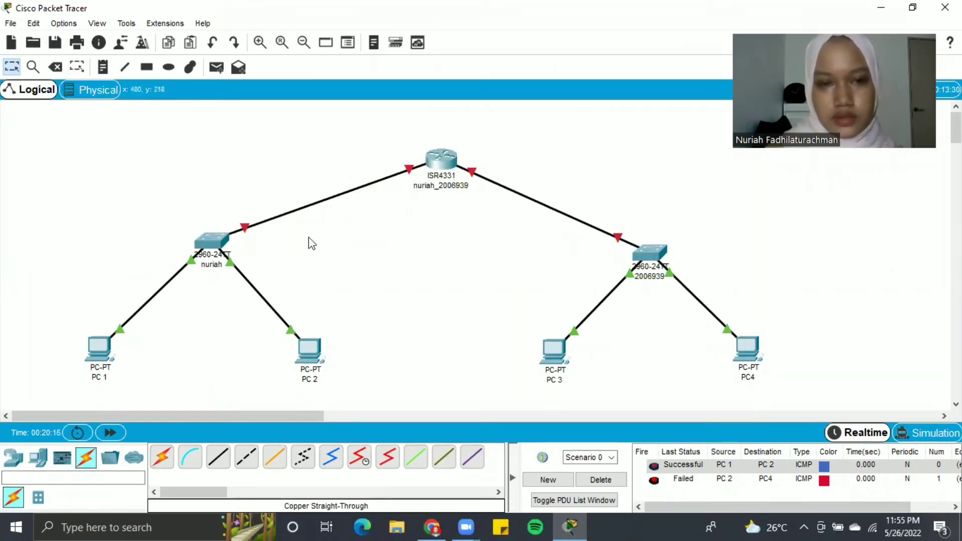
{"action": "left_click", "coordinate": [55, 67]}
{"action": "left_click", "coordinate": [288, 211]}
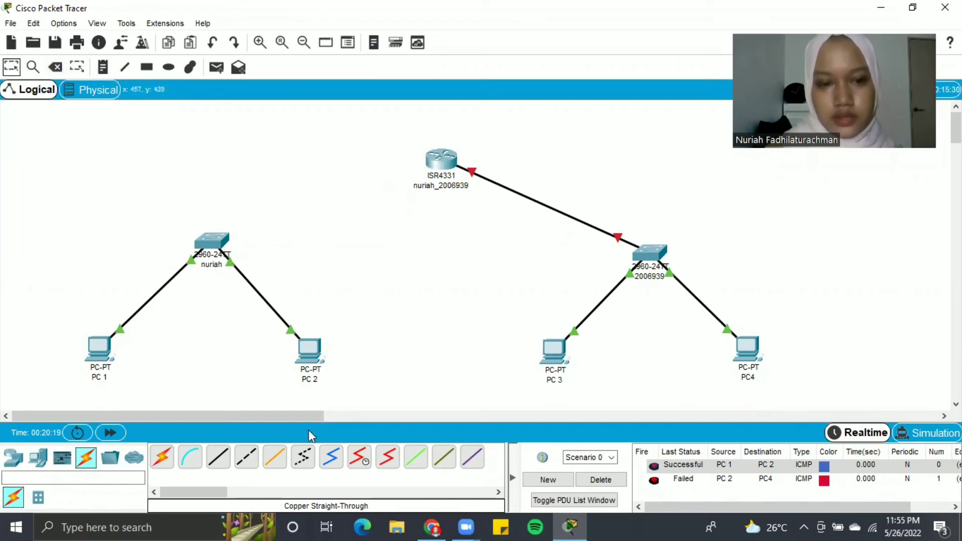
- Connect left switch GigabitEthernet0/1 to router GigabitEthernet0/0/0 with a copper straight-through cable
{"action": "left_click", "coordinate": [218, 456]}
{"action": "left_click", "coordinate": [213, 257]}
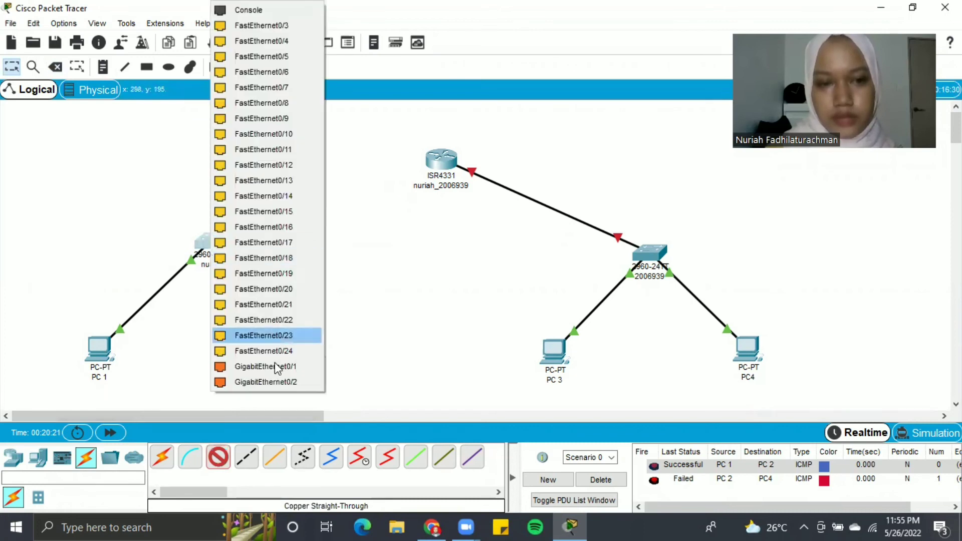
{"action": "left_click", "coordinate": [278, 371]}
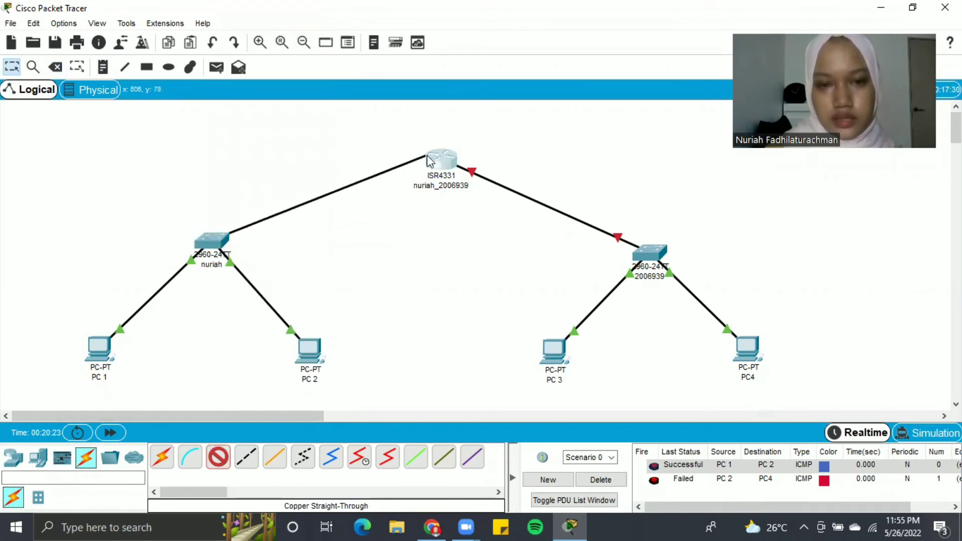
{"action": "left_click", "coordinate": [432, 159]}
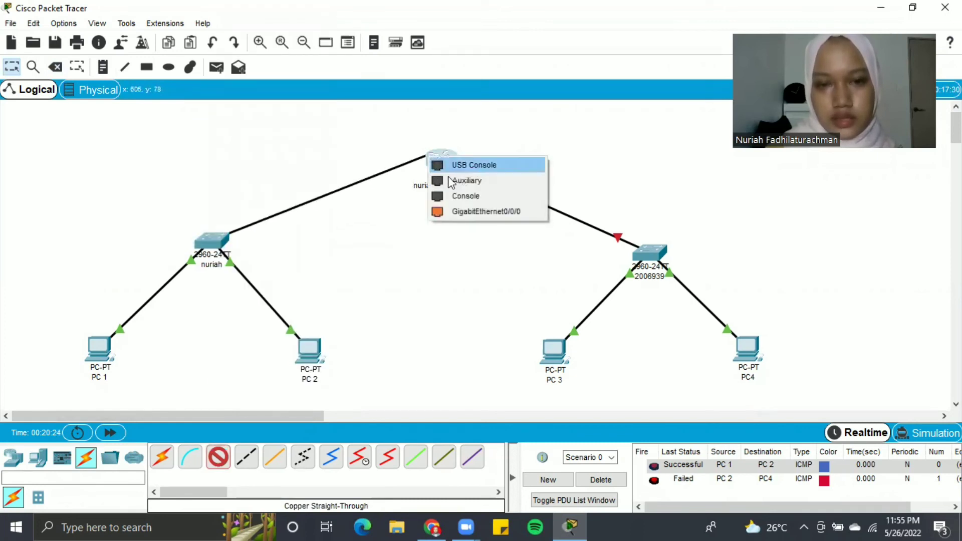
{"action": "left_click", "coordinate": [458, 211]}
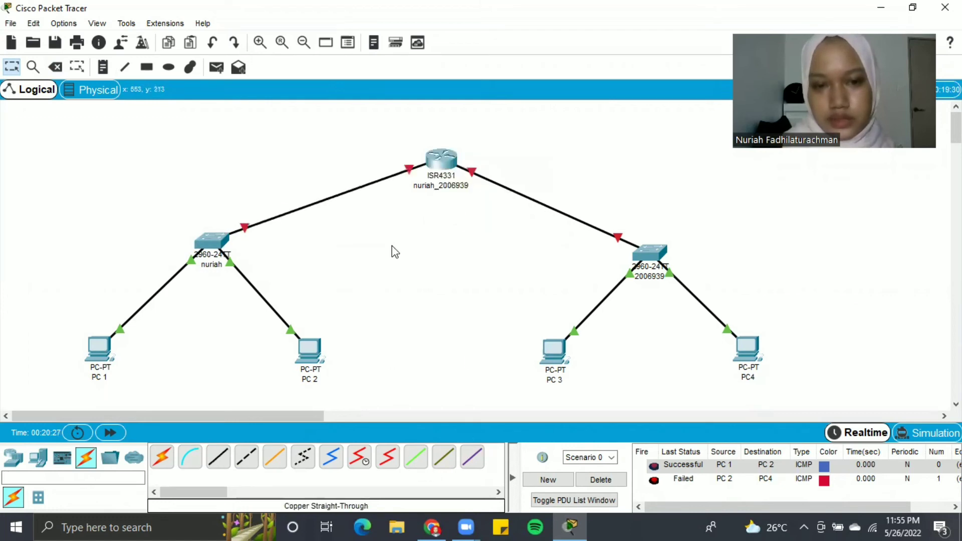
{"action": "left_click", "coordinate": [441, 158]}
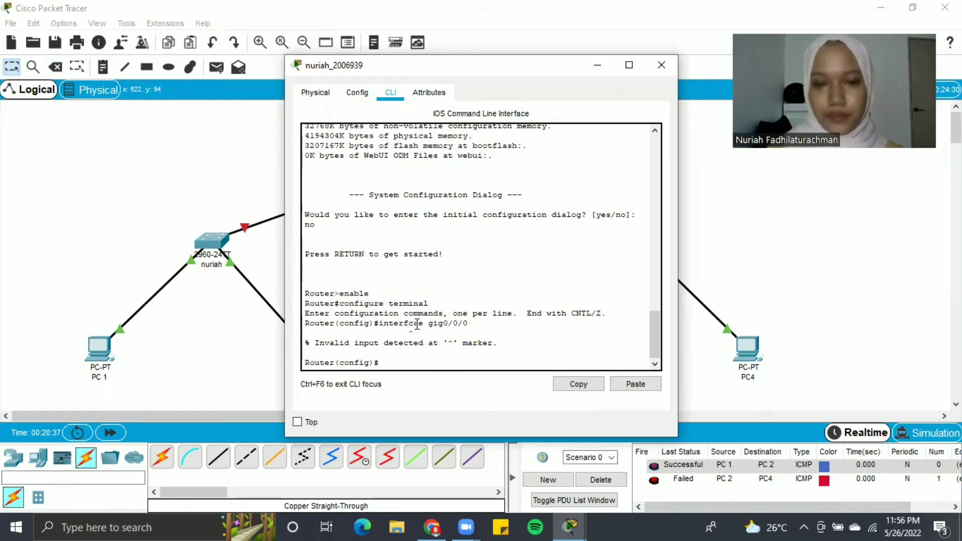
- Assign interface gi0/0/0 the address 166.122.55.1 255.255.255.0 and enable it with no shutdown
{"action": "type", "text": "inte"}
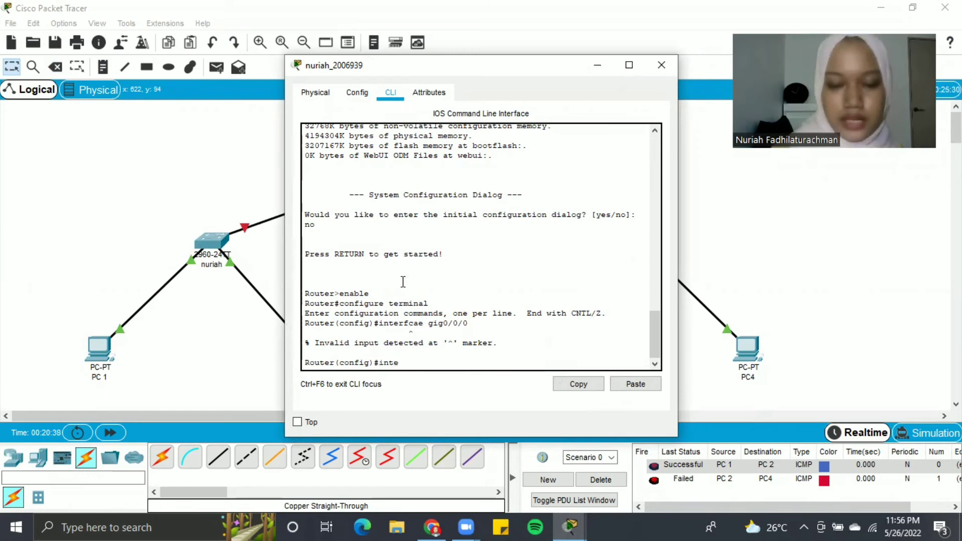
{"action": "type", "text": "rfac"}
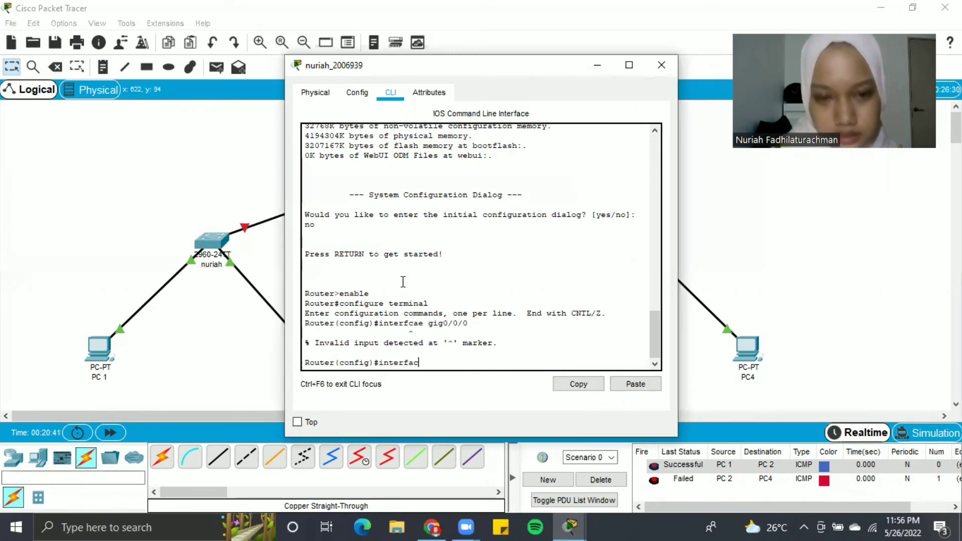
{"action": "type", "text": "e gi"}
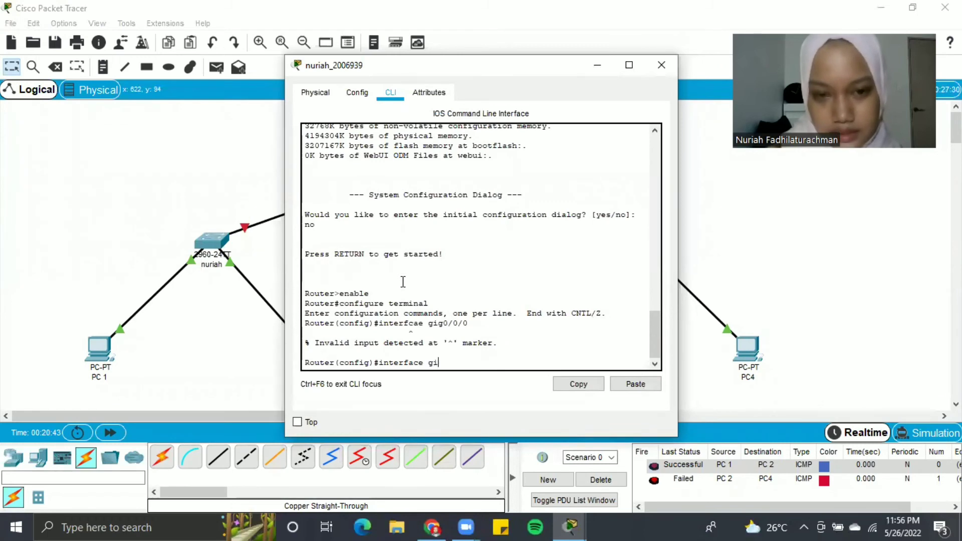
{"action": "type", "text": "0/0/0"}
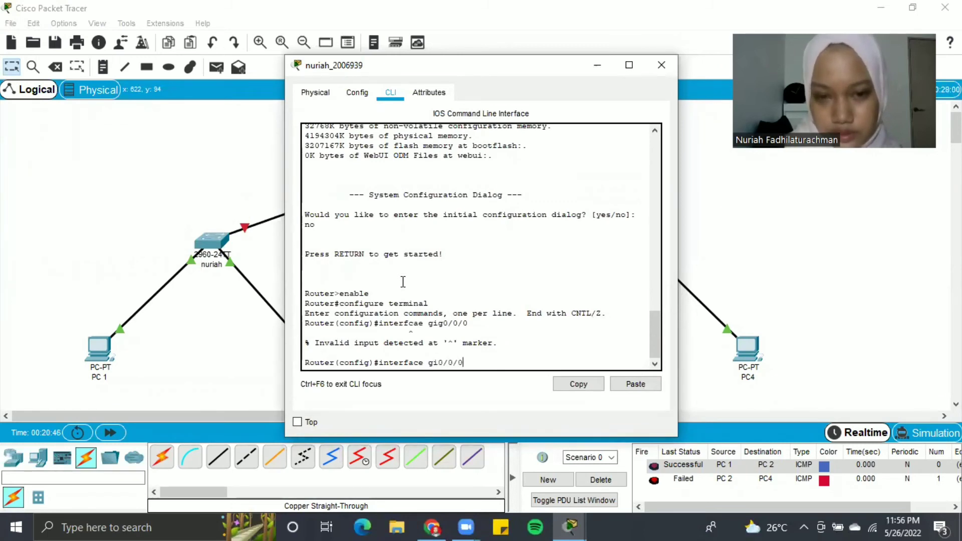
{"action": "key", "text": "Return"}
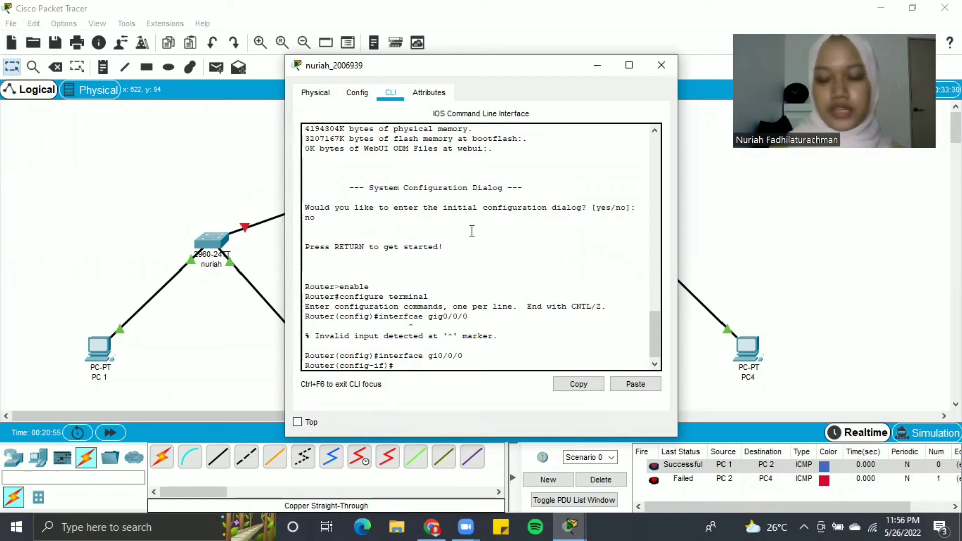
{"action": "type", "text": "p"}
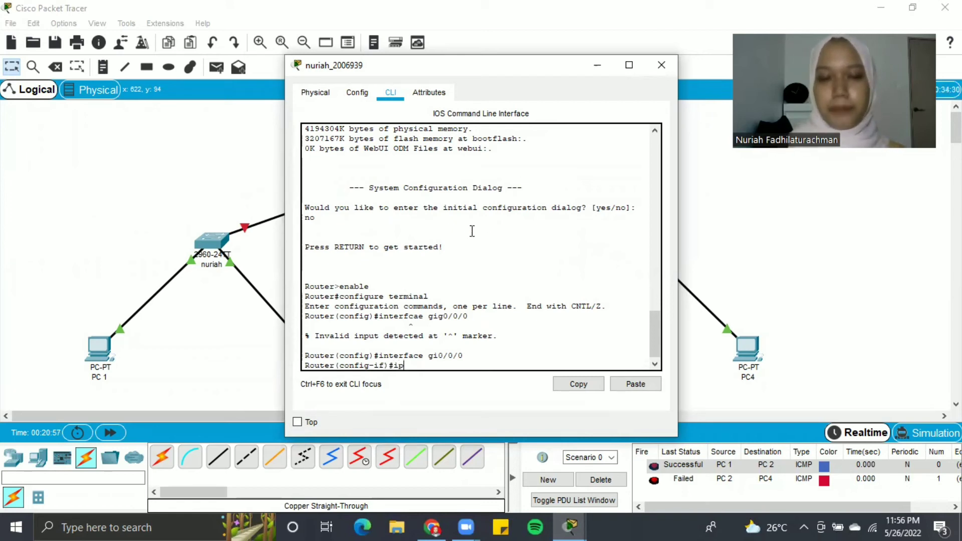
{"action": "type", "text": " addre"}
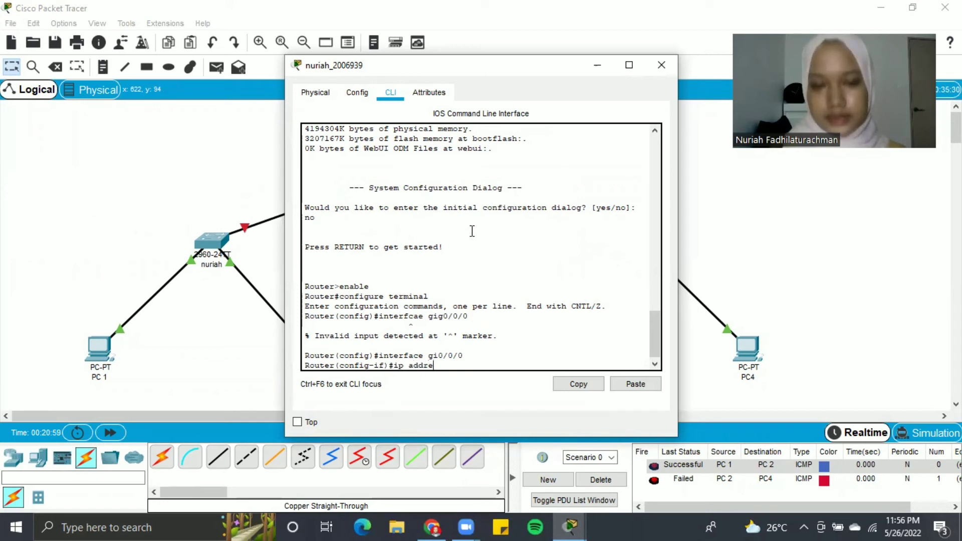
{"action": "type", "text": "ss"}
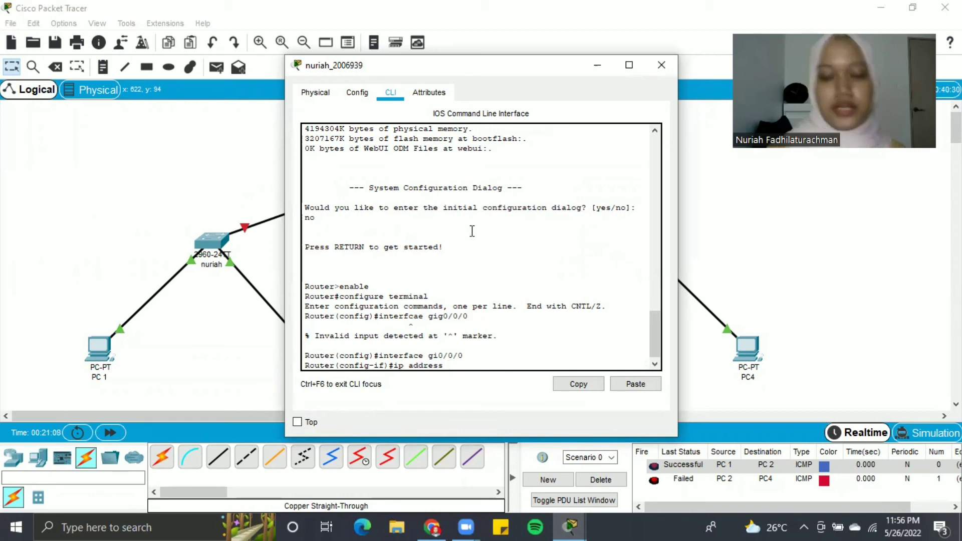
{"action": "type", "text": "166."}
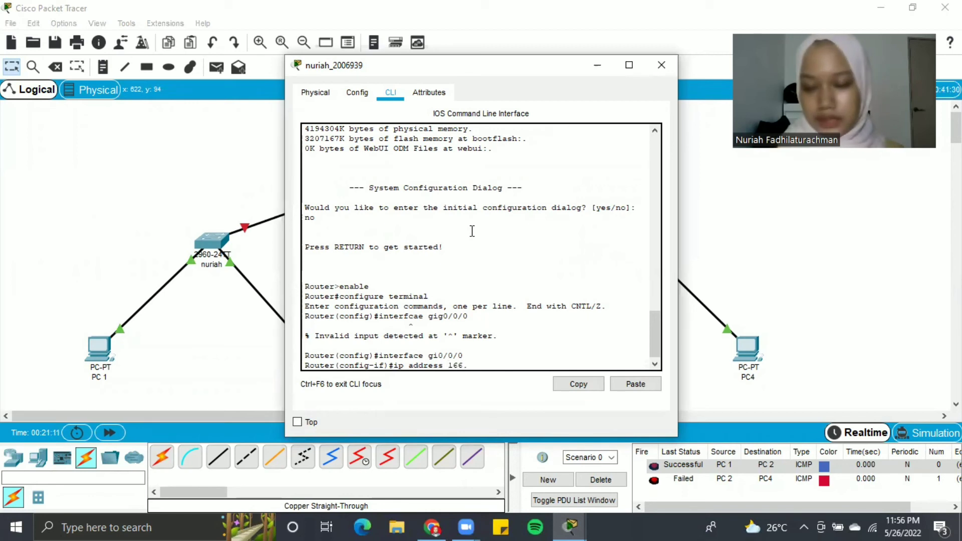
{"action": "type", "text": "122.55.1"}
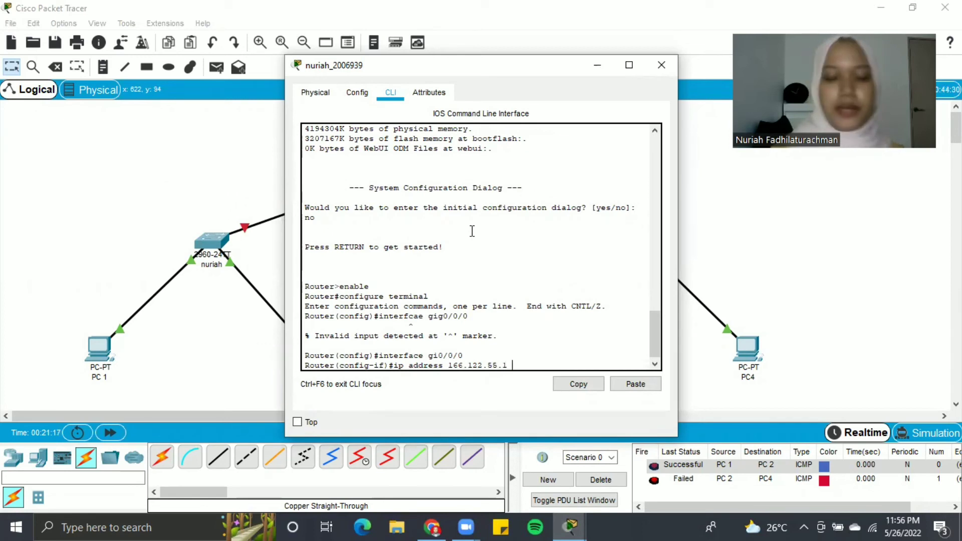
{"action": "type", "text": " 2"}
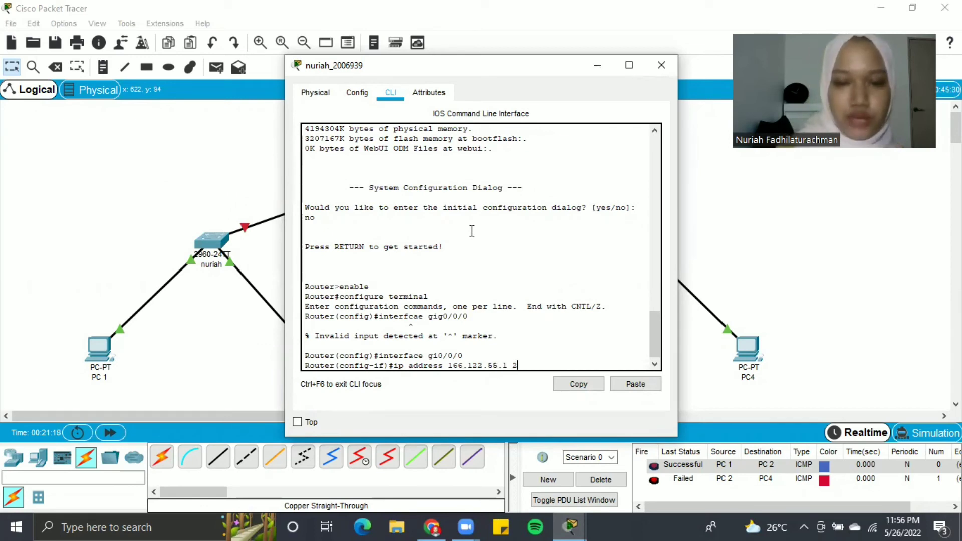
{"action": "type", "text": "55.255"}
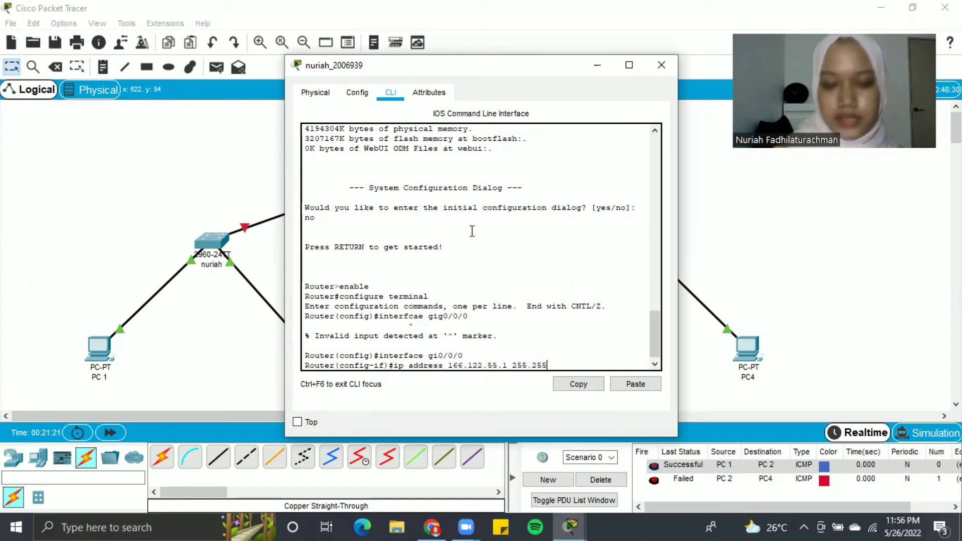
{"action": "type", "text": ".255."}
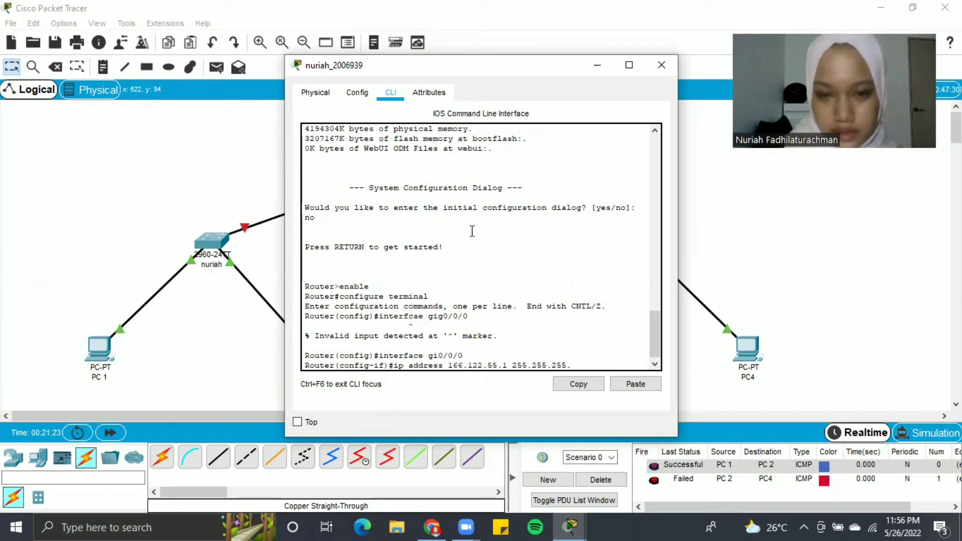
{"action": "type", "text": "0"}
{"action": "key", "text": "Return"}
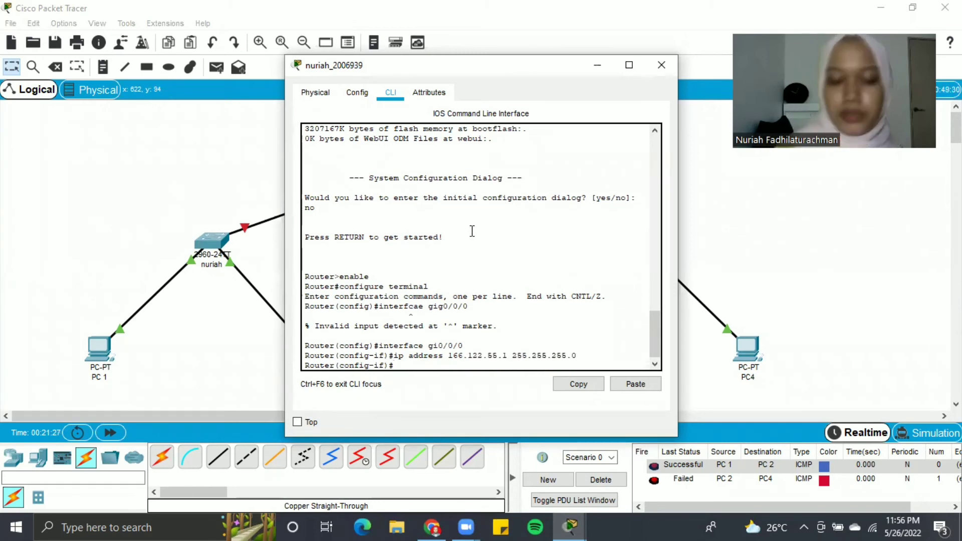
{"action": "type", "text": "no shutdown"}
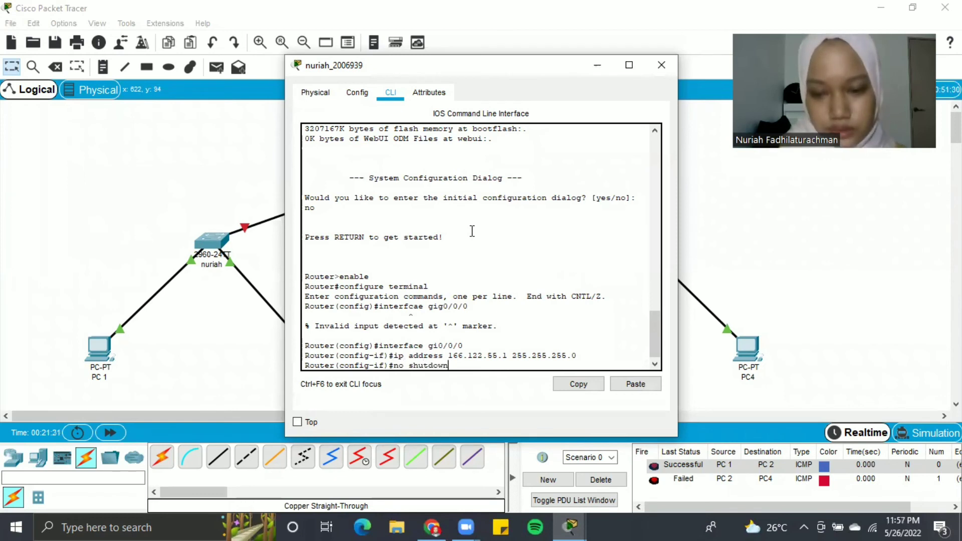
{"action": "key", "text": "Return"}
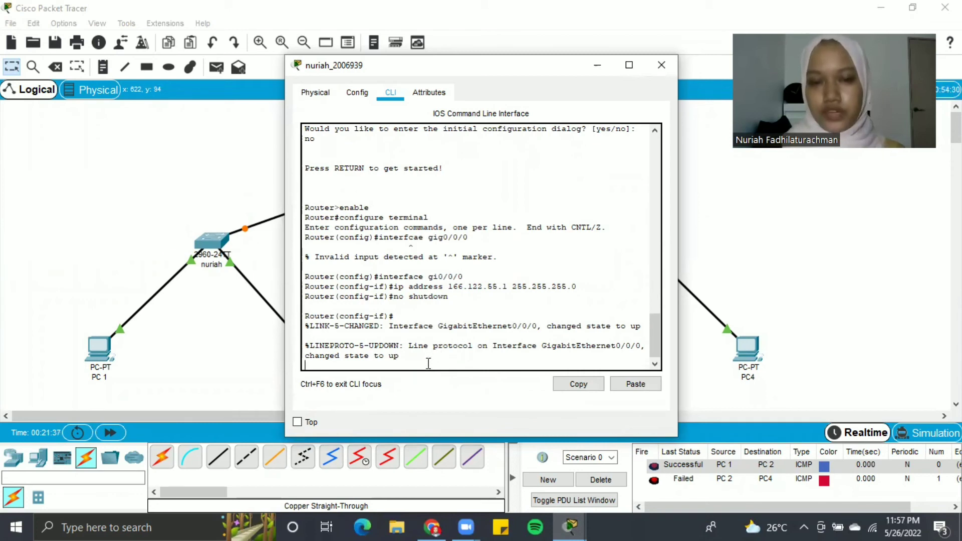
{"action": "key", "text": "Return"}
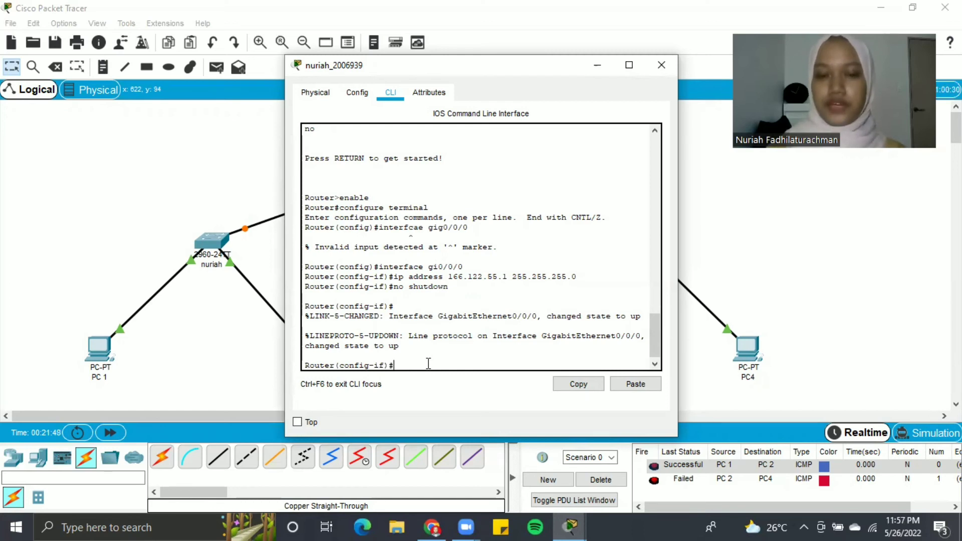
- Leave gi0/0/0, then give gi0/0/1 address 166.122.66.1 255.255.255.0 and enable it with no shutdown
{"action": "type", "text": "exi"}
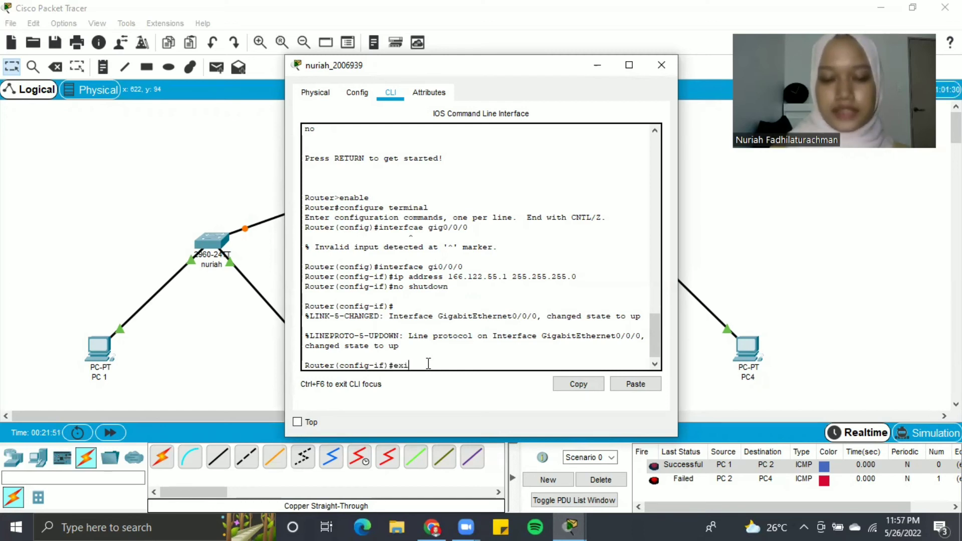
{"action": "type", "text": "t"}
{"action": "key", "text": "Return"}
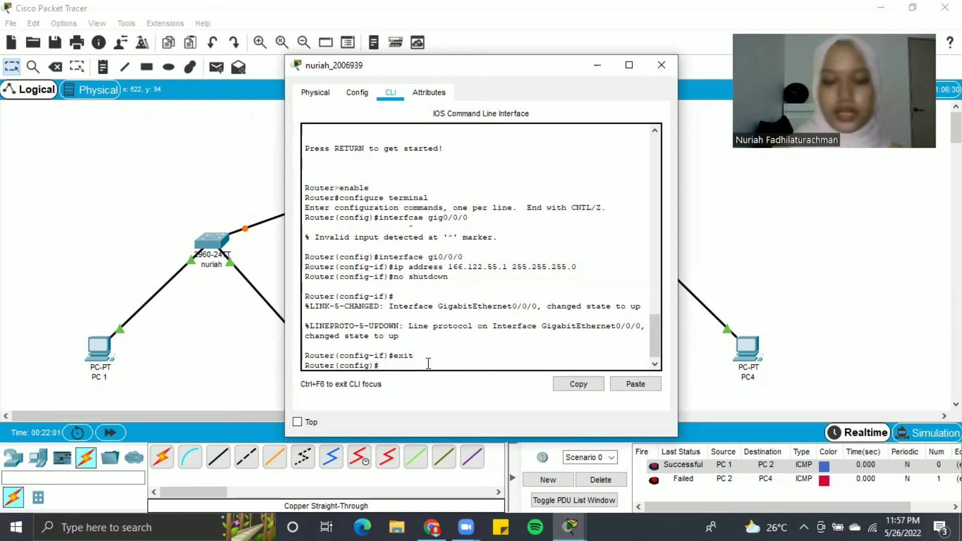
{"action": "type", "text": "interface gi"}
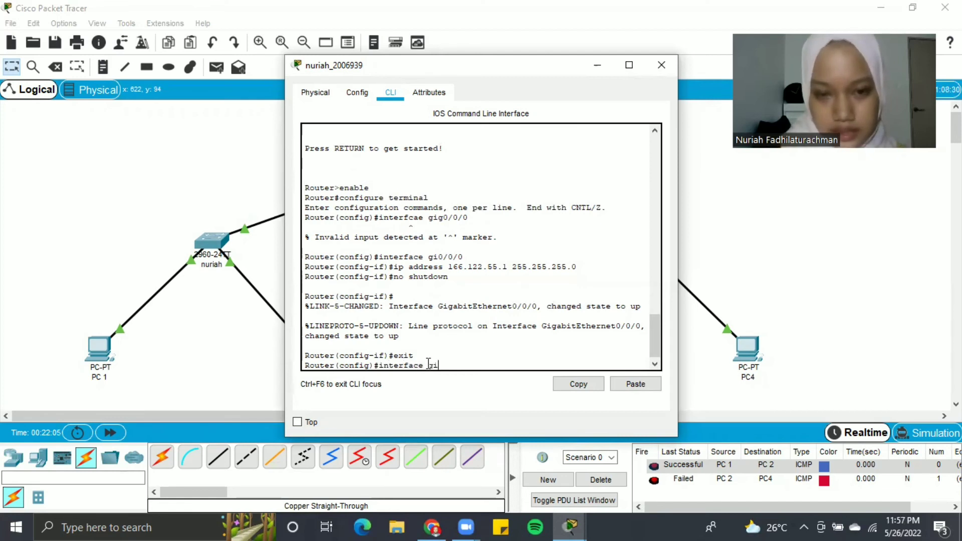
{"action": "type", "text": "0/0/1"}
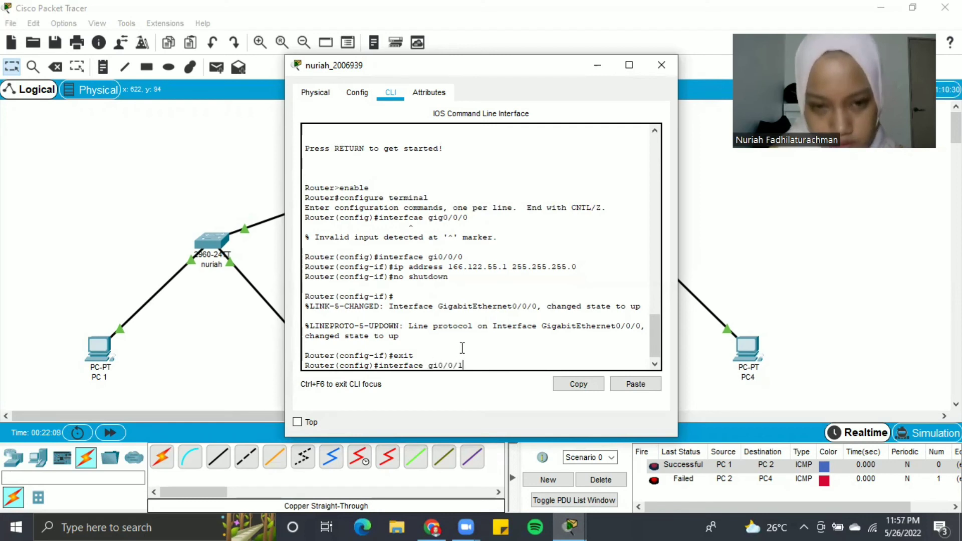
{"action": "key", "text": "Return"}
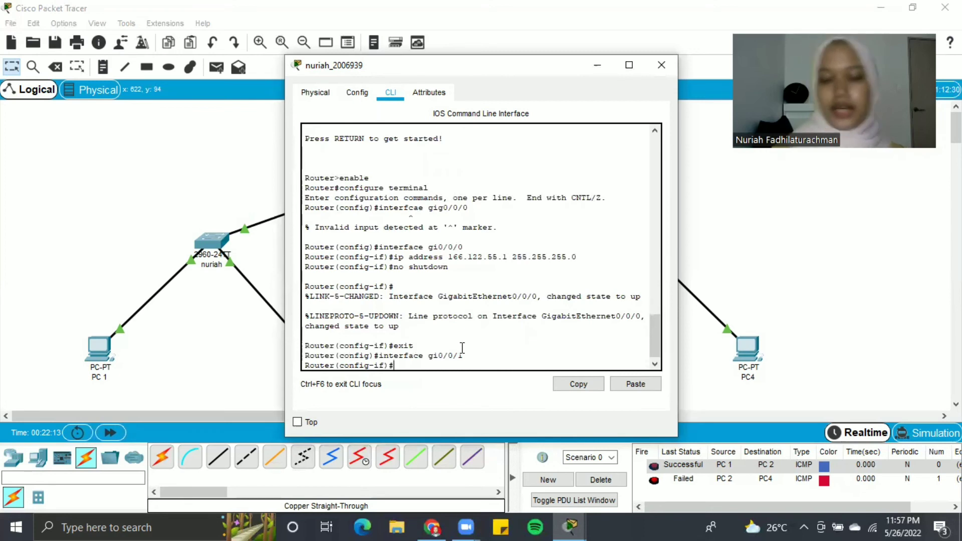
{"action": "type", "text": "ip addre"}
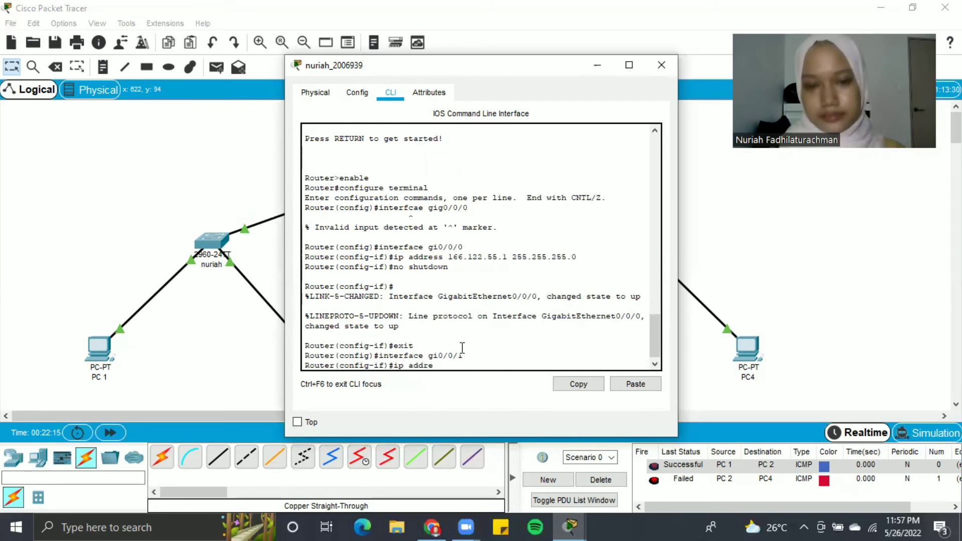
{"action": "type", "text": "ss 1"}
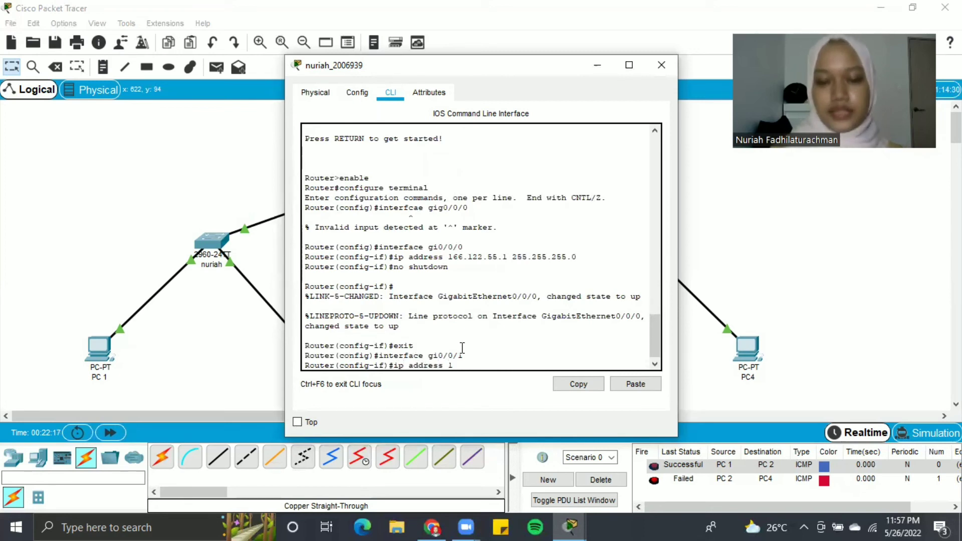
{"action": "type", "text": "66.122."}
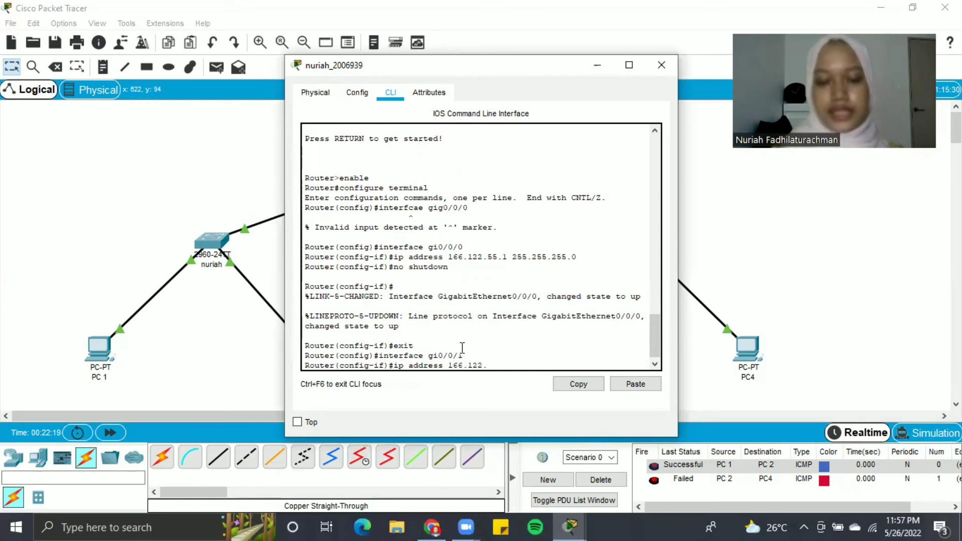
{"action": "type", "text": "66.1 "}
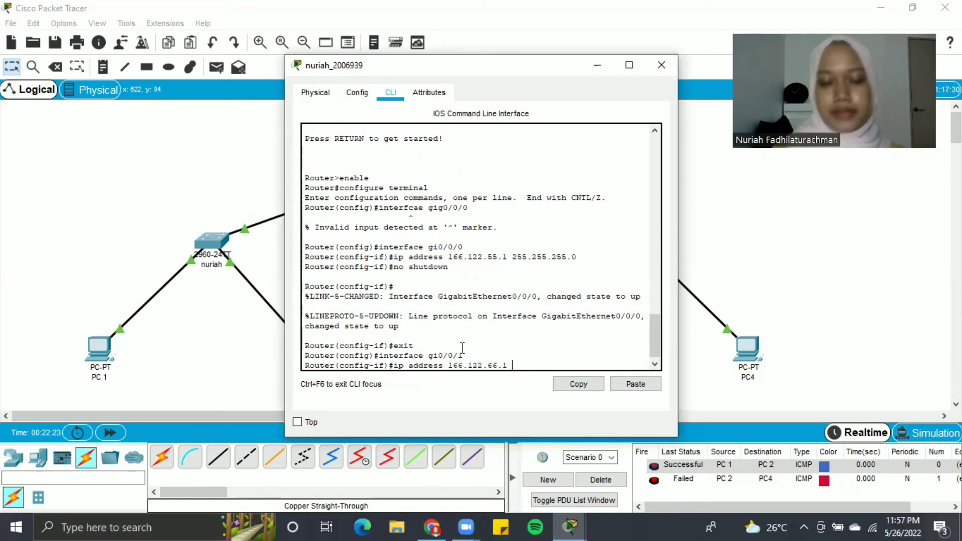
{"action": "type", "text": "255.255"}
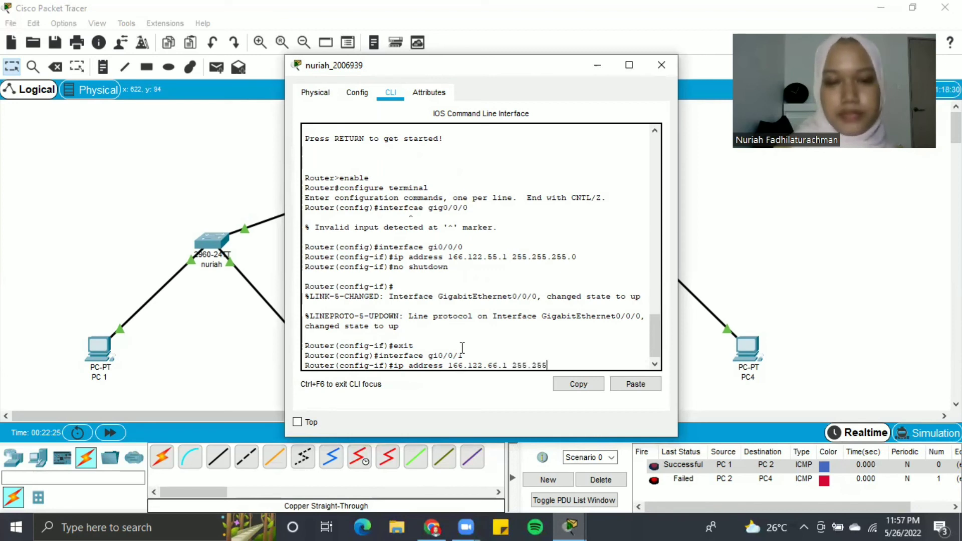
{"action": "type", "text": ".255."}
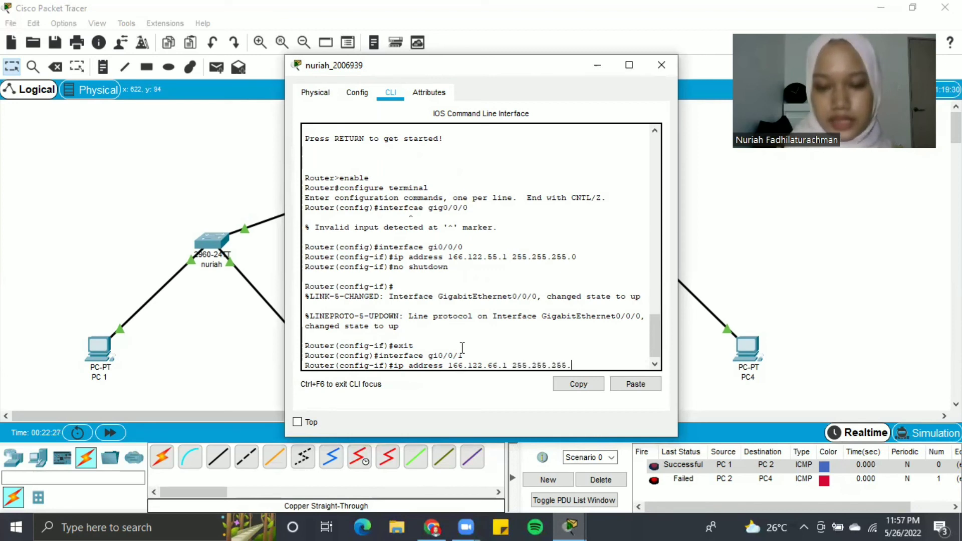
{"action": "type", "text": "0"}
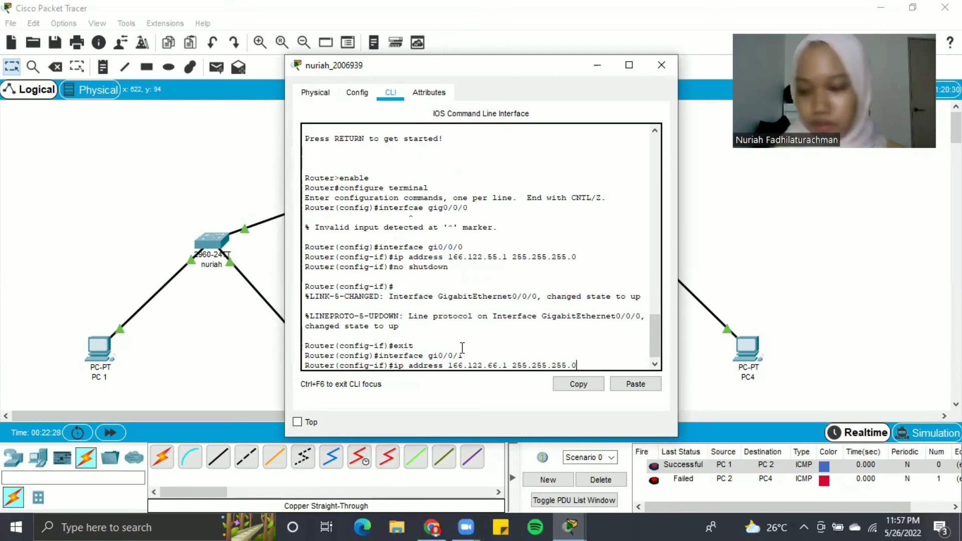
{"action": "key", "text": "Return"}
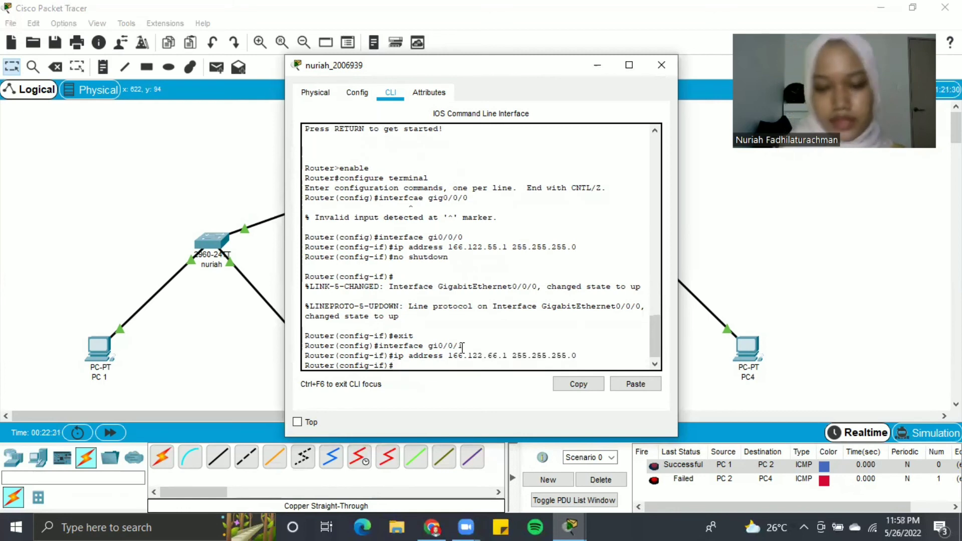
{"action": "type", "text": "no shutdown"}
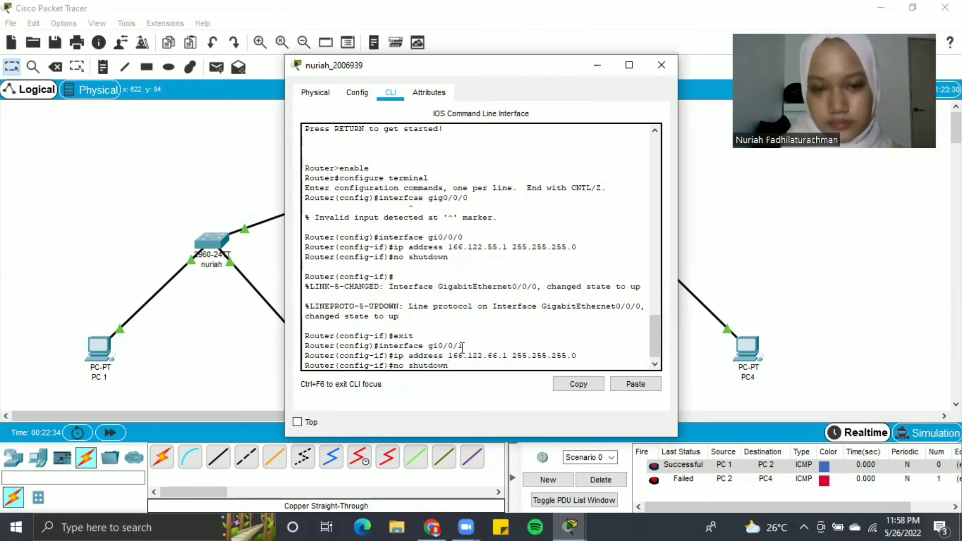
{"action": "key", "text": "Return"}
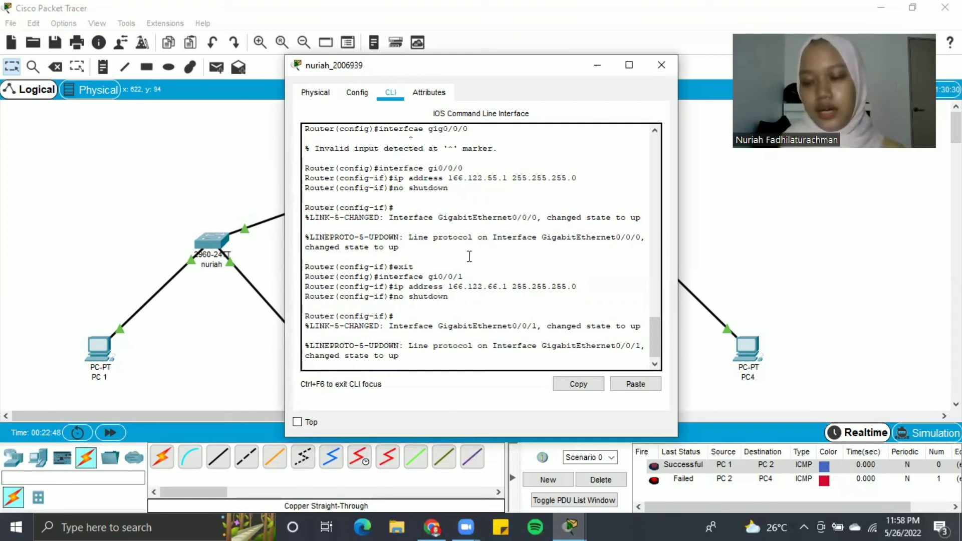
- Close the router window and send a simple PDU ping from PC 1 to PC 3, which fails
{"action": "left_click", "coordinate": [661, 65]}
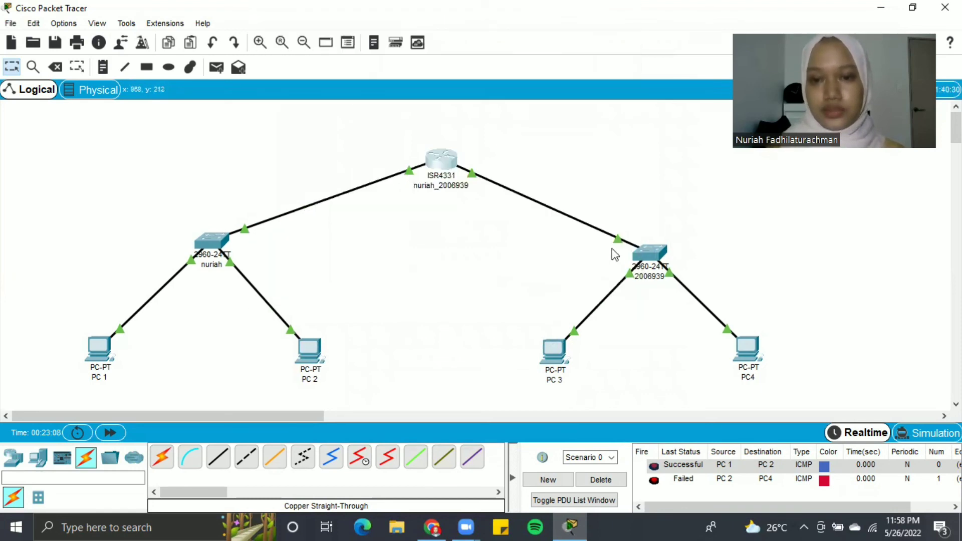
{"action": "left_click", "coordinate": [214, 70]}
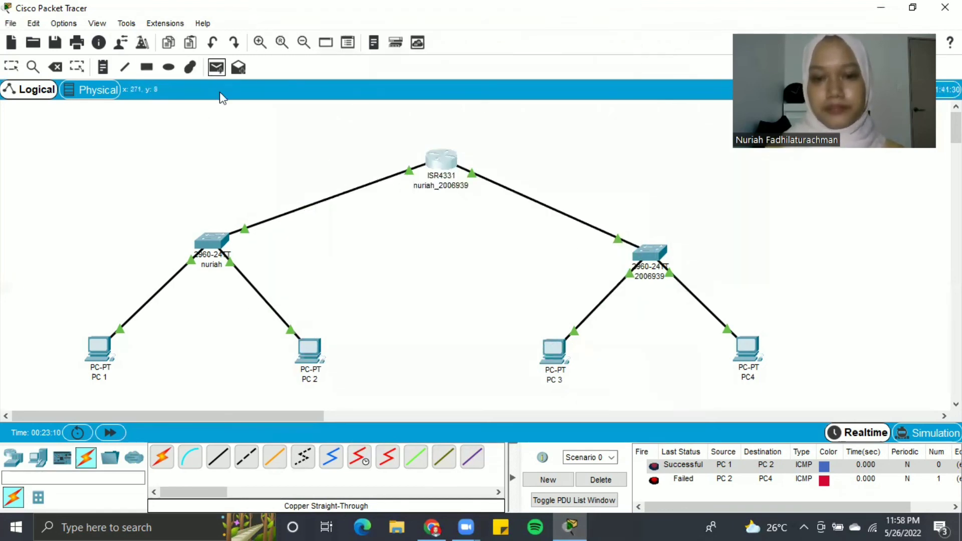
{"action": "left_click", "coordinate": [101, 356]}
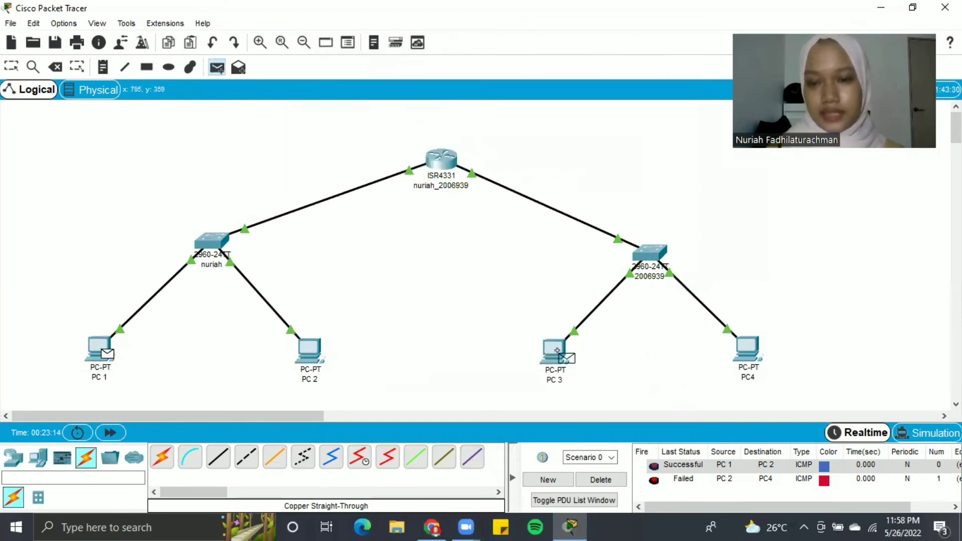
{"action": "left_click", "coordinate": [561, 357]}
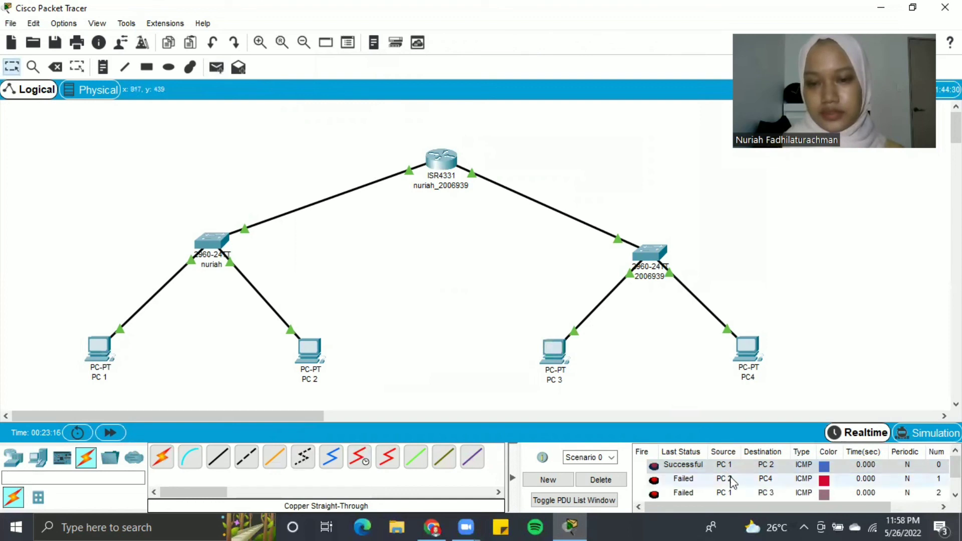
{"action": "scroll", "coordinate": [732, 482], "scroll_direction": "down", "scroll_amount": 1}
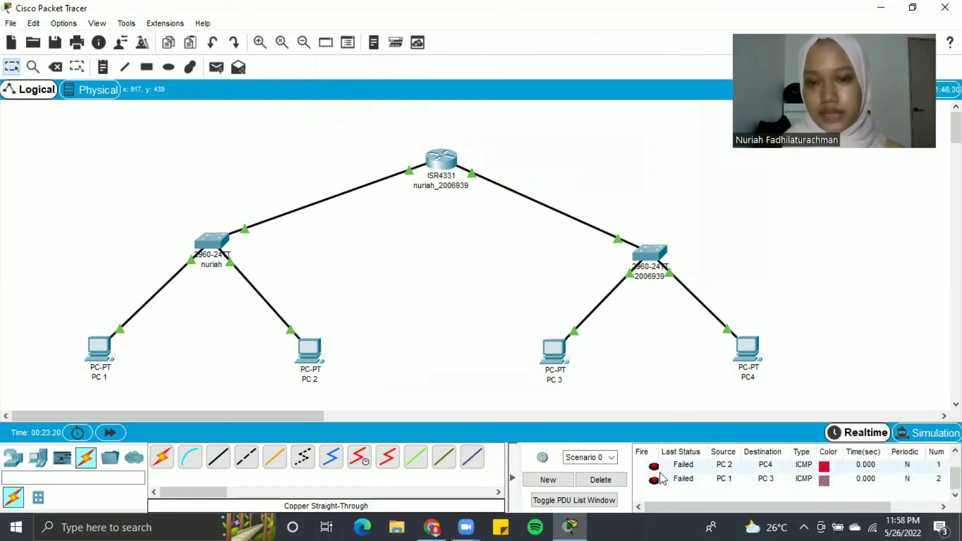
- Send a simple PDU ping from PC 2 to PC 3 and check its success in the PDU list
{"action": "left_click", "coordinate": [217, 69]}
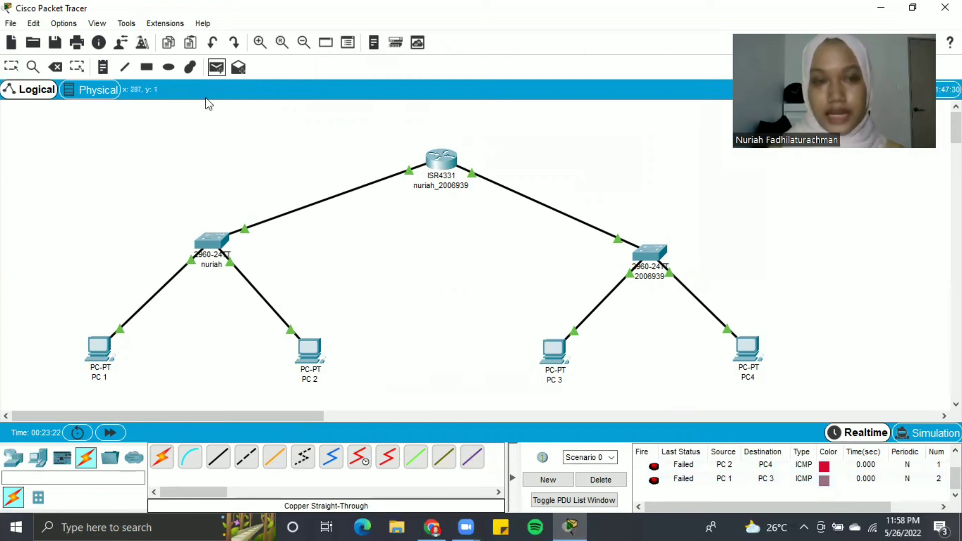
{"action": "left_click", "coordinate": [306, 348]}
{"action": "left_click_drag", "start_coordinate": [720, 507], "coordinate": [684, 507]}
{"action": "scroll", "coordinate": [765, 485], "scroll_direction": "down", "scroll_amount": 2}
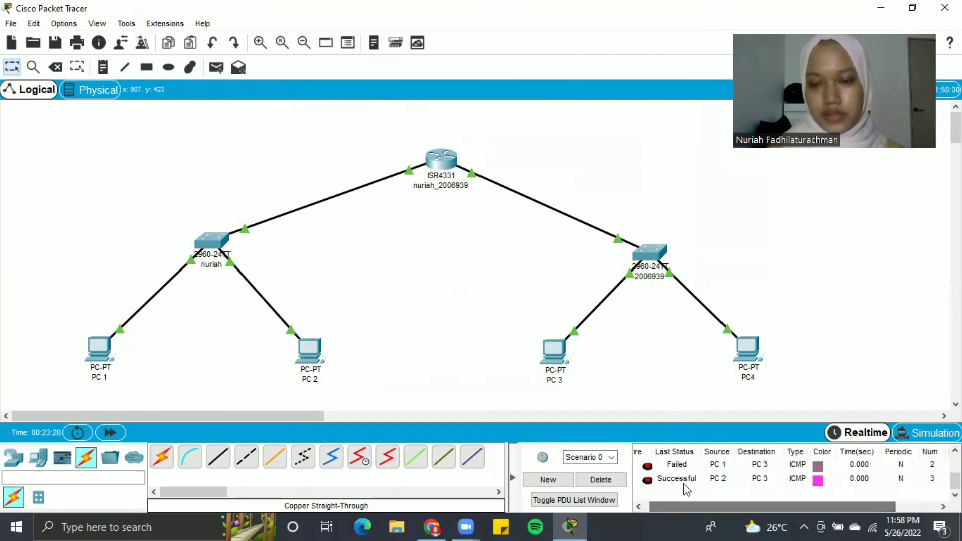
{"action": "right_click", "coordinate": [681, 502]}
{"action": "left_click", "coordinate": [722, 403]}
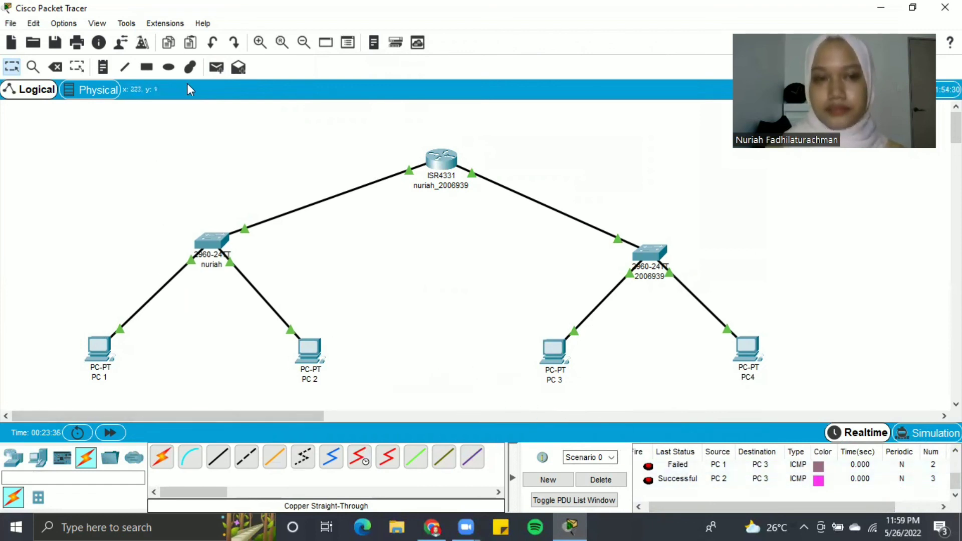
- Send a simple PDU ping from PC 1 to PC4, which fails
{"action": "left_click", "coordinate": [213, 68]}
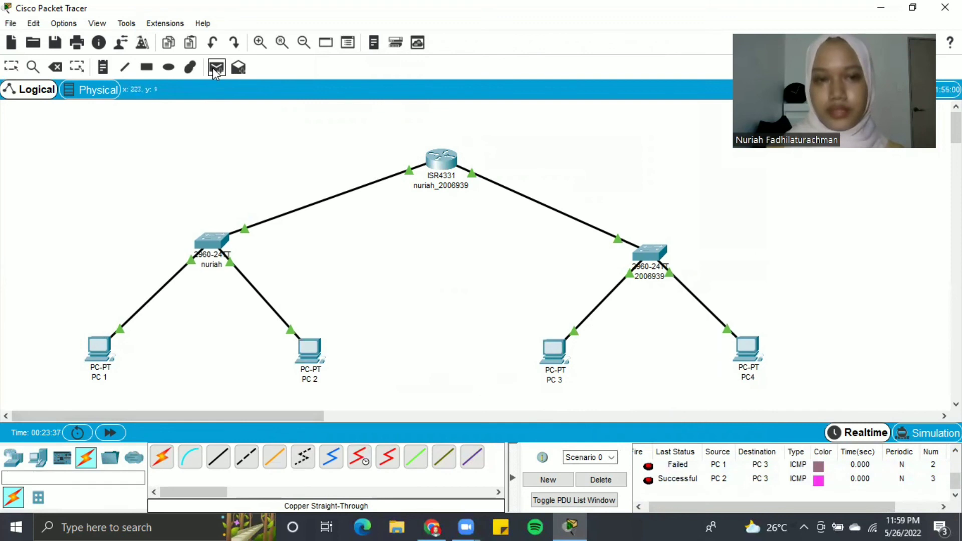
{"action": "left_click", "coordinate": [102, 355]}
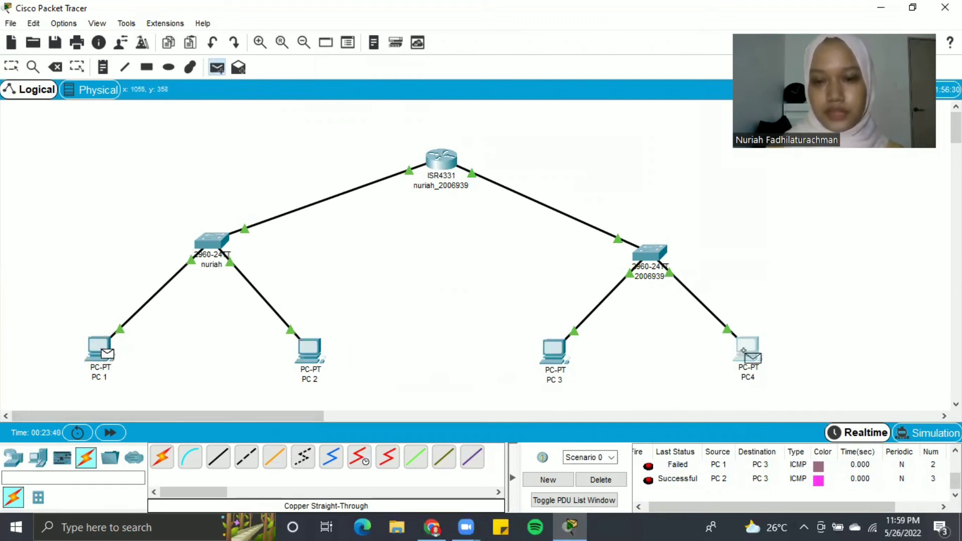
{"action": "left_click", "coordinate": [746, 351]}
{"action": "scroll", "coordinate": [706, 481], "scroll_direction": "down", "scroll_amount": 3}
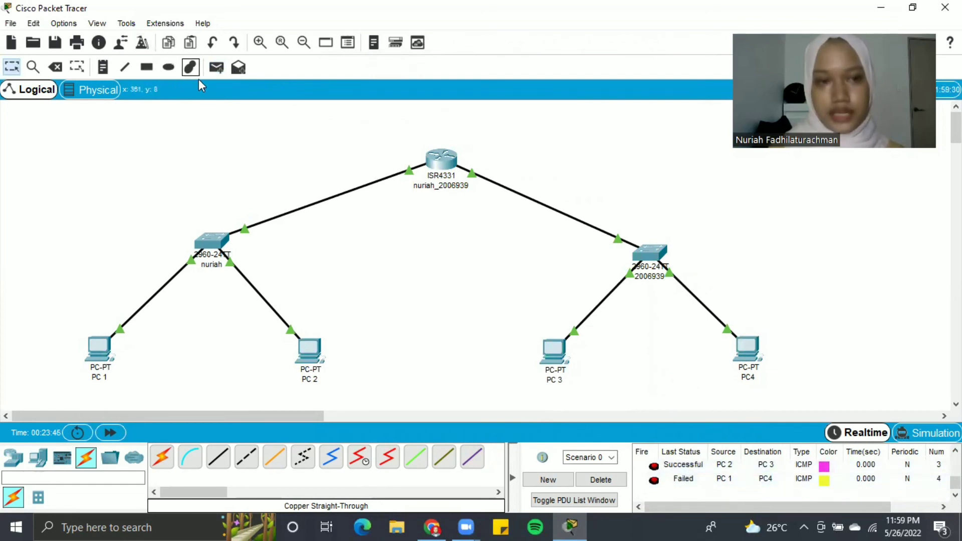
- Repeat the PC 1 to PC4 ping and confirm it succeeds in the PDU list
{"action": "left_click", "coordinate": [214, 67]}
{"action": "left_click", "coordinate": [98, 346]}
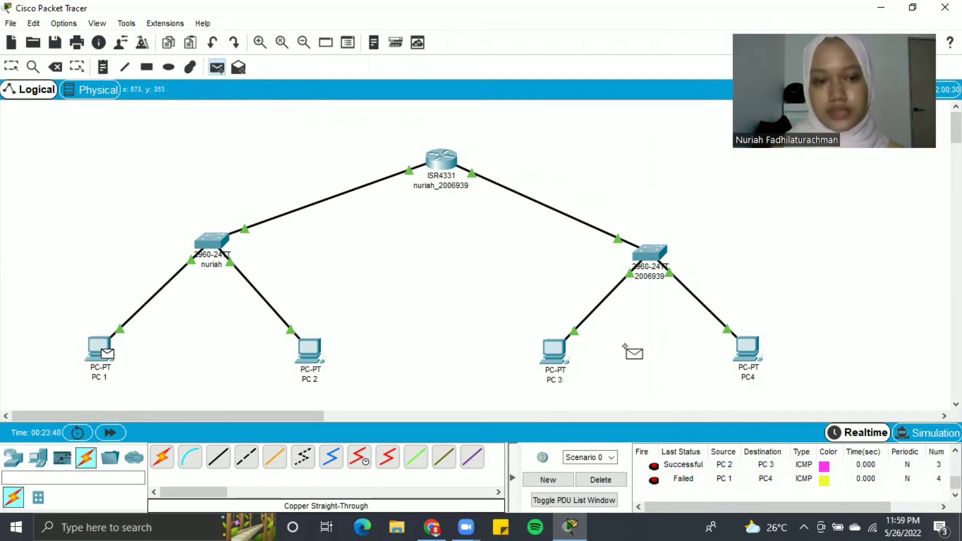
{"action": "left_click", "coordinate": [747, 349]}
{"action": "scroll", "coordinate": [732, 487], "scroll_direction": "up", "scroll_amount": 1}
{"action": "scroll", "coordinate": [732, 483], "scroll_direction": "down", "scroll_amount": 2}
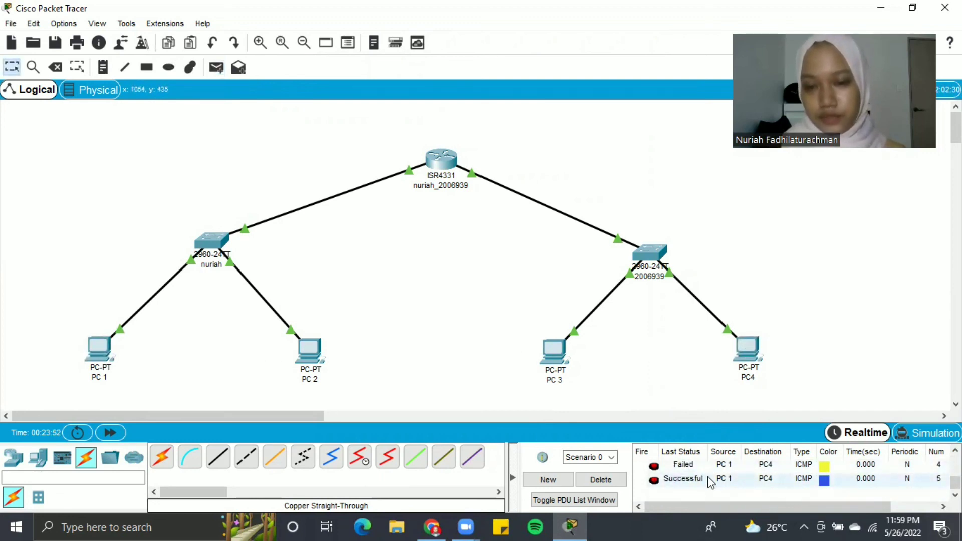
{"action": "scroll", "coordinate": [709, 480], "scroll_direction": "up", "scroll_amount": 3}
{"action": "scroll", "coordinate": [709, 483], "scroll_direction": "down", "scroll_amount": 3}
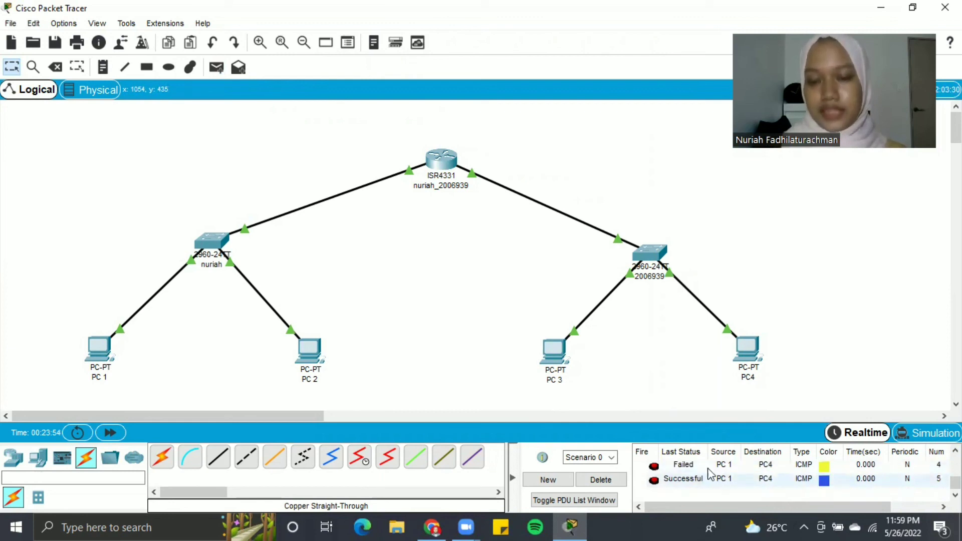